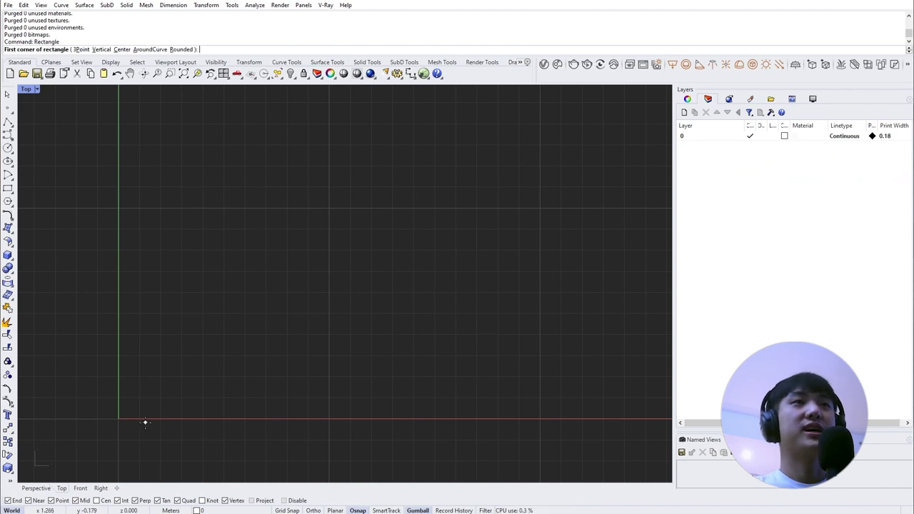
Step: Draw a 10 by 5 m rectangle from the origin and explode it into separate lines
text(0)
key(Return)
text(10)
key(Return)
text(5)
key(Return)
click(250, 314)
text(EX)
key(Return)
click(247, 314)
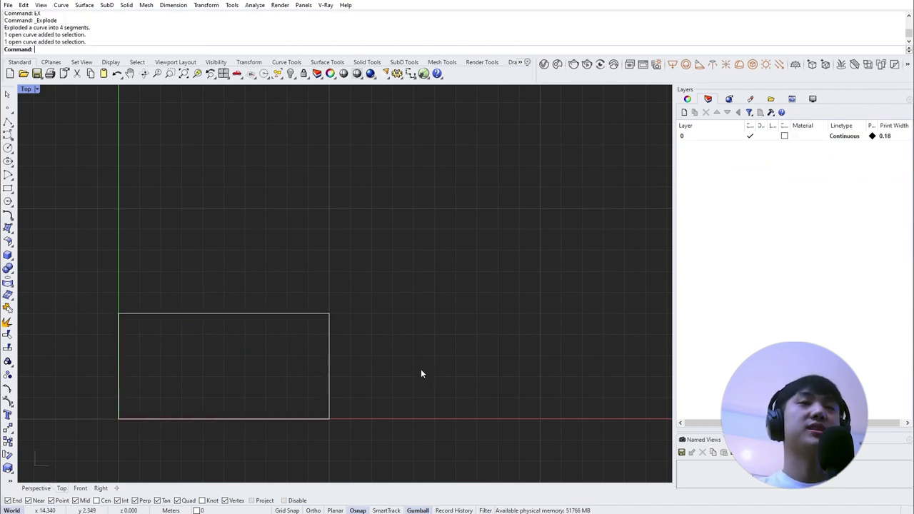
text(REC)
key(Return)
key(Escape)
Step: Offset the rectangle's upper and lower edges outward by 0.3 m with flat caps to form the floor and roof slabs
click(285, 313)
shift+click(262, 419)
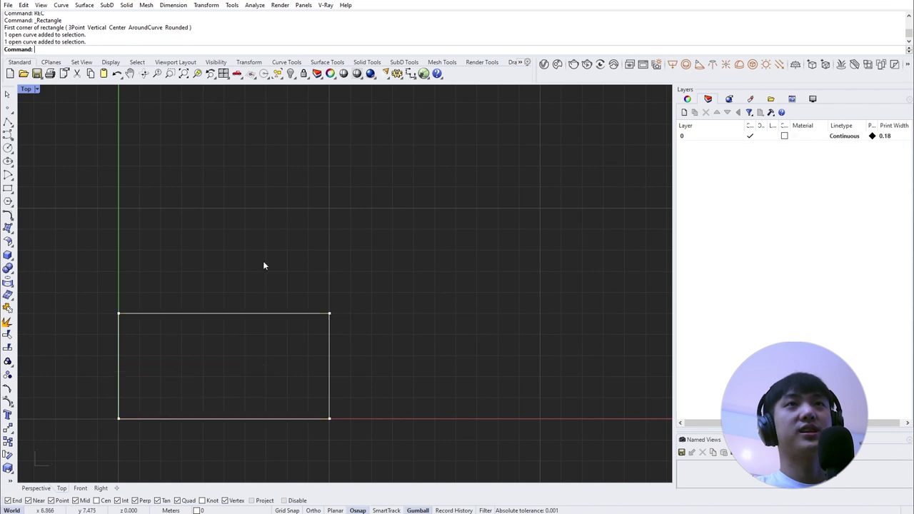
click(214, 313)
text(ff)
key(Return)
text(d)
key(Return)
text(0.3)
key(Return)
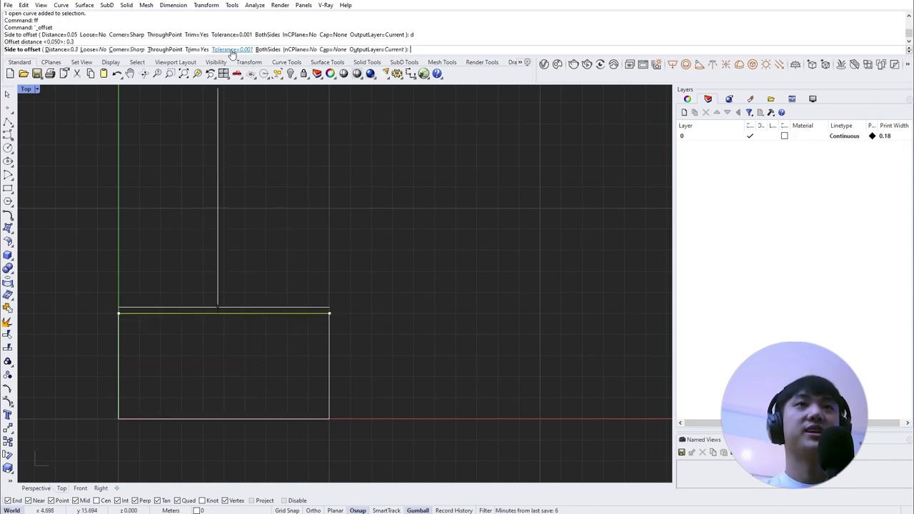
text(a)
key(Return)
text(f)
key(Return)
click(273, 241)
click(286, 459)
key(Escape)
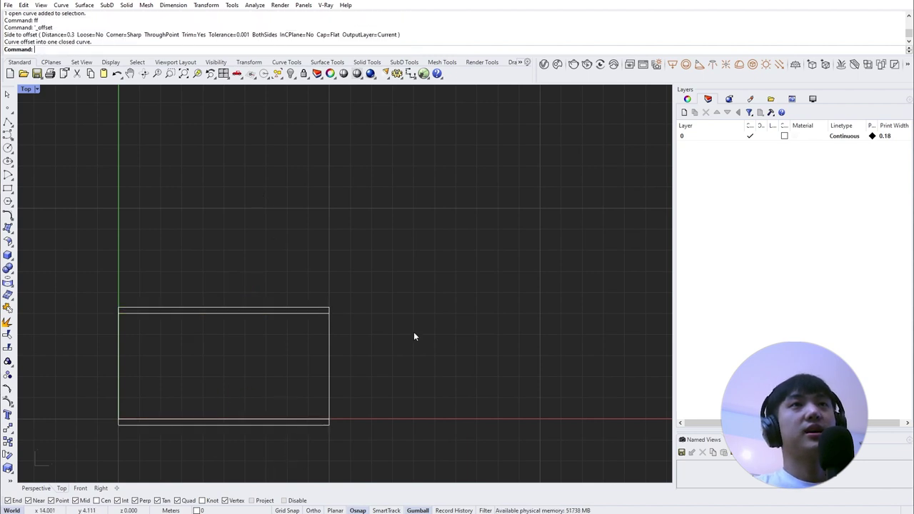
Step: Create a GLASS layer, assign the room's two vertical side lines to it and give the layer a cyan colour
drag(385, 351, 81, 372)
drag(325, 280, 100, 374)
click(683, 112)
right_click(704, 145)
click(755, 314)
click(784, 145)
click(77, 304)
click(275, 369)
click(455, 359)
Step: Copy the whole room from its lower-left slab corner to the lower-right corner of its upper slab
drag(122, 287, 451, 471)
drag(29, 273, 400, 460)
text(c)
key(Return)
click(115, 426)
click(333, 314)
key(Return)
Step: Turn on control points for the copied room's curves and shift its right end leftward to shorten the room
drag(600, 193, 499, 347)
shift+drag(372, 239, 306, 250)
text(POn)
key(Return)
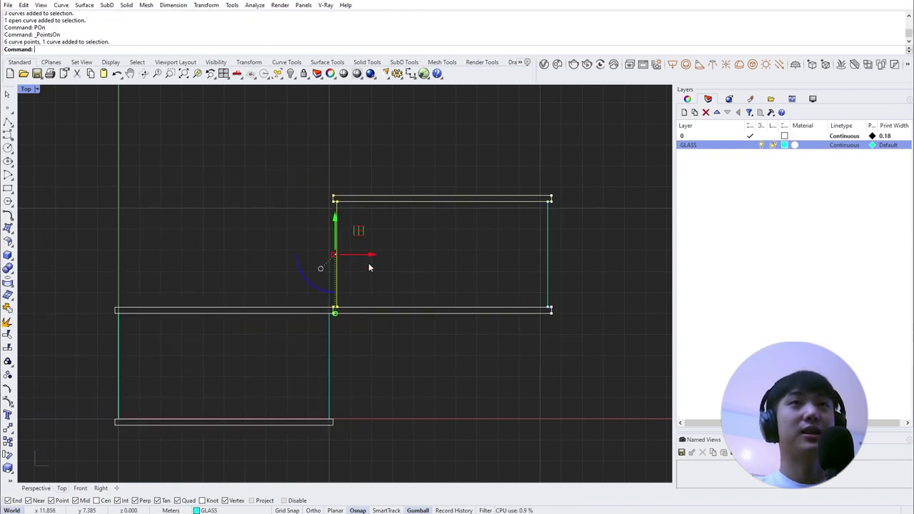
key(Escape)
drag(353, 163, 624, 352)
drag(501, 255, 487, 254)
Step: Draw a 1.5 m wide vertical rectangle along the lower room's right side and stretch it below the lower slab
click(405, 374)
text(REC)
key(Return)
text(REC)
key(Return)
click(329, 419)
text(1.5)
key(Return)
click(361, 109)
click(360, 179)
drag(345, 419, 344, 439)
drag(345, 228, 345, 272)
Step: Explode the vertical core and trim its left edge where it crosses the lower room's two slabs
click(361, 378)
text(EX)
key(Return)
key(Escape)
click(323, 313)
shift+click(322, 424)
text(TR)
key(Return)
click(329, 422)
click(329, 310)
Step: Move the upper room horizontally so it meets the right edge of the vertical core
drag(490, 254, 481, 257)
key(ctrl+z)
text(M)
click(370, 201)
click(361, 201)
Step: Explode the upper room's two slabs and delete their overlapping end lines at the vertical core
text(EX)
key(Escape)
drag(345, 163, 388, 316)
text(D)
key(Return)
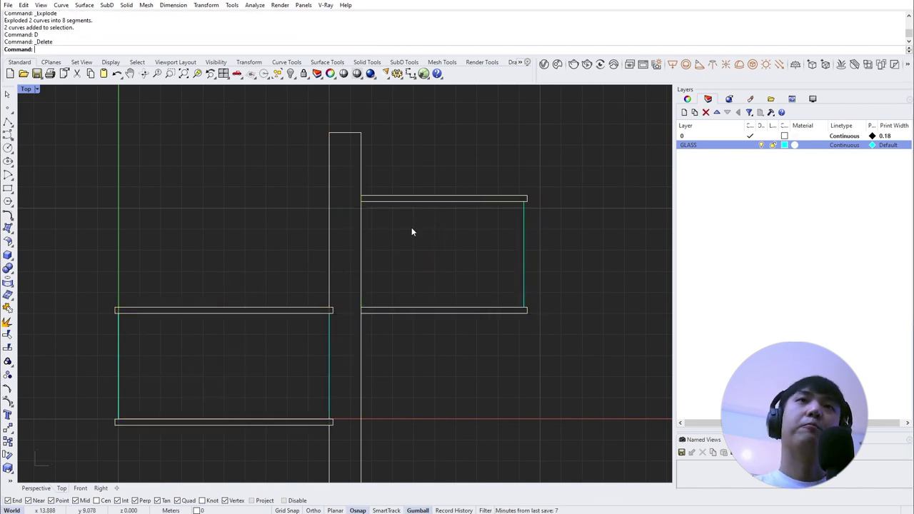
Step: Draw a small rectangle inside the upper room, standing on its floor slab against the vertical core
text(REC)
key(Return)
click(360, 307)
click(408, 237)
click(361, 307)
Step: Try a second, smaller rectangle on the upper room's floor near the glass wall and delete it
text(REC)
key(Return)
click(449, 307)
click(485, 264)
key(Return)
key(Escape)
click(485, 294)
key(Delete)
Step: Import the Domestic Items.3dm file into the drawing and lock all the original section curves
right_drag(467, 402, 456, 372)
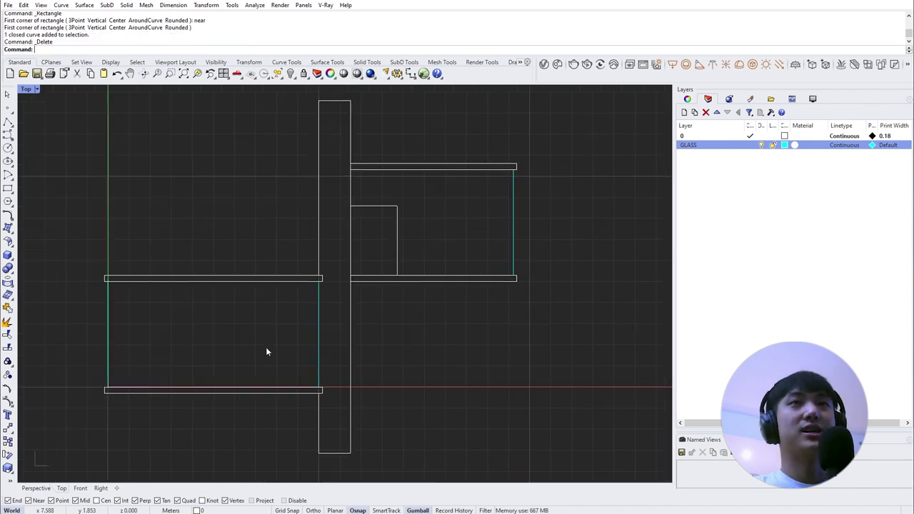
right_drag(284, 366, 289, 377)
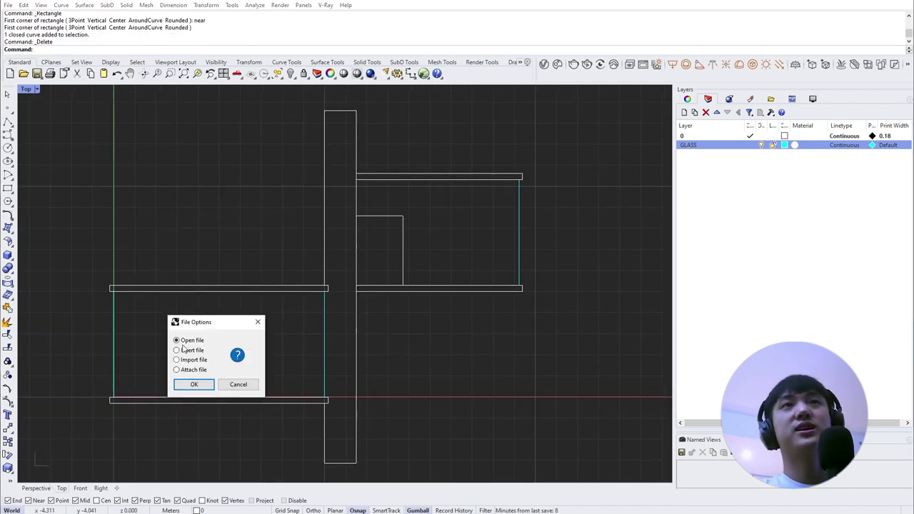
click(177, 359)
click(194, 383)
scroll(320, 347, down, 15)
text(IL)
key(Return)
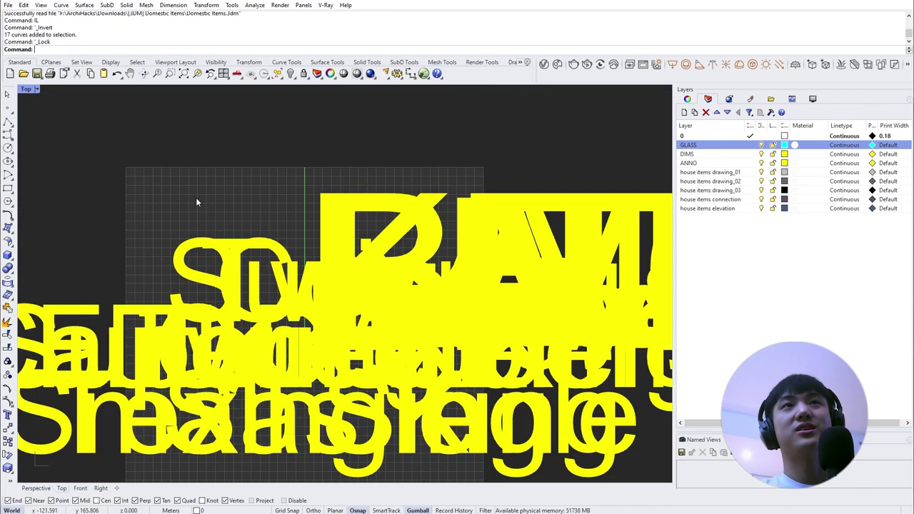
Step: Select every text object in the imported drawing and delete them
text(Sel)
key(Return)
text(SelText)
key(Return)
key(Delete)
Step: Reselect the remaining imported domestic items beside the section drawing
scroll(314, 349, up, 20)
right_drag(287, 379, 371, 303)
text(SelLast)
key(Return)
scroll(372, 306, down, 5)
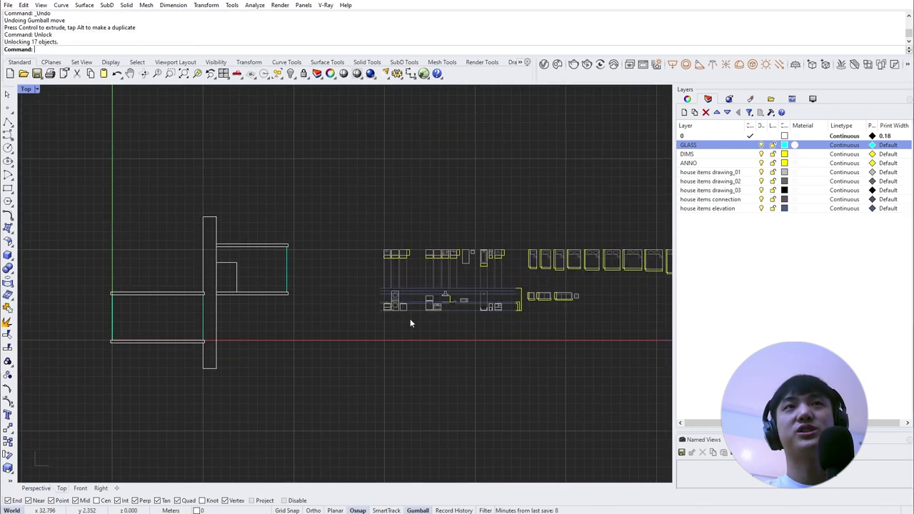
Step: Copy a bed from the imported domestic items into the upper room and set it near the lower slab
scroll(203, 306, up, 5)
right_drag(529, 239, 357, 290)
click(362, 306)
text(C)
key(Return)
click(354, 292)
text(C)
key(Return)
click(355, 293)
right_drag(284, 265, 643, 239)
click(353, 296)
key(Return)
click(381, 314)
drag(333, 332, 396, 274)
Step: Duplicate the imported desk and its chair into the upper room beside the bed
scroll(507, 319, down, 2)
right_drag(660, 380, 25, 411)
click(291, 291)
shift+click(303, 265)
right_drag(300, 349, 535, 333)
alt+drag(540, 243, 98, 274)
right_drag(104, 273, 474, 246)
Step: Arrange the desk and chair between the bed and the glass wall, with the desk near the lower slab
drag(444, 273, 383, 321)
key(Escape)
shift+drag(319, 287, 319, 276)
drag(371, 286, 381, 311)
key(Escape)
Step: Try nudging the upper room's bed, desk and chair slightly towards the core and undo the move
right_drag(268, 241, 304, 237)
drag(304, 238, 426, 344)
mouse_move(392, 277)
mouse_down()
mouse_move(383, 285)
mouse_move(388, 276)
mouse_up()
key(ctrl+z)
ctrl+click(417, 331)
Step: Draw a narrow full-height rectangle inside the upper room's inner box, along its side facing the bed
text(rec)
click(268, 242)
click(285, 326)
Step: Draw a cabinet rectangle against the upper room's top slab and a thin rectangle centred inside it
text(rec)
click(313, 197)
click(373, 218)
text(rec)
click(328, 211)
click(362, 207)
Step: Turn on the control points around the upper room's top slab and shift them down slightly together with the cabinet
drag(472, 165, 302, 234)
ctrl+click(412, 227)
text(pon)
drag(190, 229, 467, 166)
drag(314, 167, 318, 177)
key(Escape)
key(Escape)
Step: Paste the door symbol and place one door beside the core and a rotated one in the bathroom
key(ctrl+v)
drag(260, 289, 252, 200)
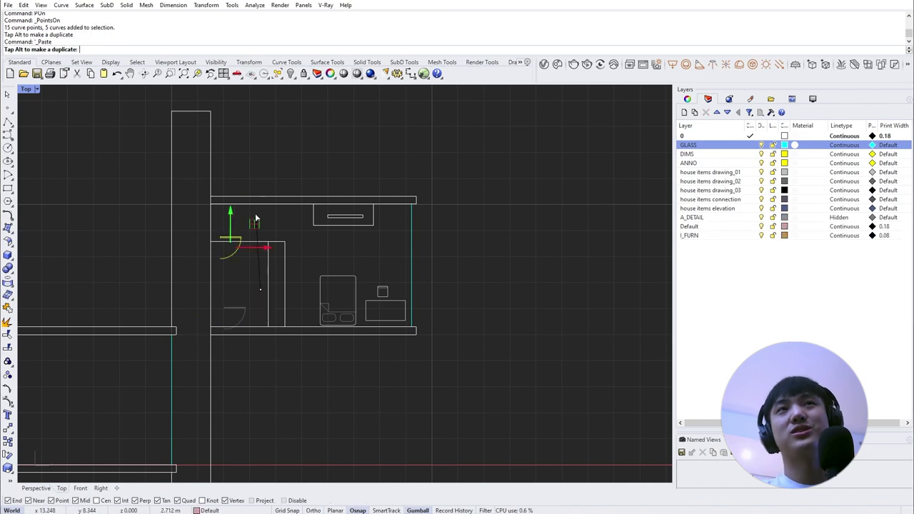
drag(270, 236, 269, 236)
shift+drag(224, 294, 213, 244)
key(Escape)
Step: Copy the bathtub, toilet and washbasin from the imported items into the upper room's bathroom and reselect the copies
scroll(428, 285, down, 5)
right_drag(614, 336, 241, 328)
scroll(240, 325, up, 6)
click(337, 234)
shift+click(365, 216)
shift+click(389, 218)
scroll(381, 312, down, 2)
text(c)
click(380, 308)
right_drag(359, 331, 508, 273)
right_drag(408, 345, 906, 367)
click(239, 372)
text(sellast)
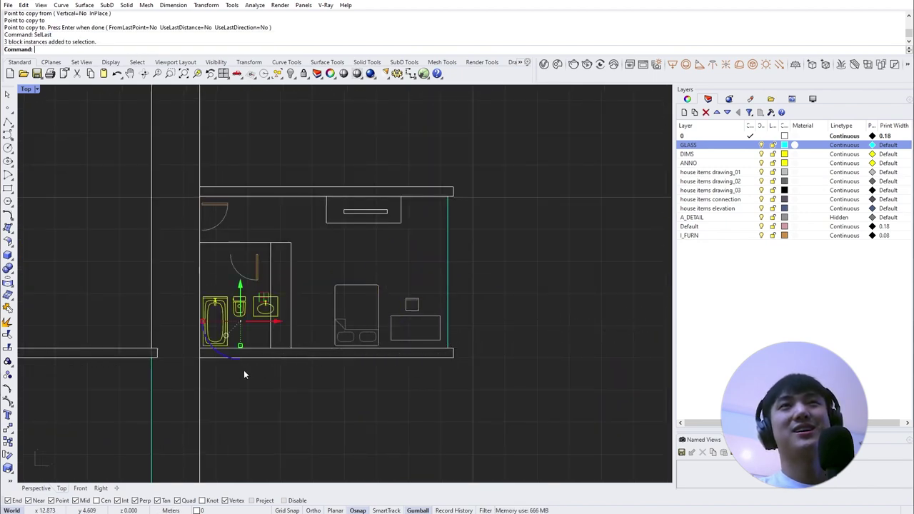
Step: Rotate the three bathroom fixtures a quarter turn and flip them with a scale factor of -1
shift+drag(214, 347, 221, 291)
drag(265, 350, 259, 332)
scroll(259, 334, up, 2)
click(229, 249)
text(-1)
key(Return)
Step: Move the bathroom fixtures into position above the lower slab
drag(250, 272, 245, 283)
text(m)
click(194, 351)
click(194, 351)
key(Escape)
Step: Stretch the bathroom outline and the narrow shaft rectangle towards the core to narrow the bathroom
click(273, 315)
click(300, 335)
text(s)
click(186, 351)
click(273, 350)
click(255, 337)
key(Escape)
Step: Move the bathroom items towards the core to suit the narrowed bathroom's shaft wall
scroll(255, 226, up, 4)
drag(257, 248, 239, 228)
click(282, 230)
text(m)
click(282, 219)
click(254, 219)
key(Escape)
Step: Copy the lower room's outer glass wall line 1 m into the room as the kitchen counter edge
scroll(368, 222, down, 7)
click(157, 320)
alt+click(193, 319)
text(1)
key(Return)
key(Escape)
Step: Change the kitchen counter line to the I_FURN layer
scroll(127, 313, up, 6)
right_drag(244, 325, 142, 329)
click(112, 333)
right_click(694, 233)
click(734, 398)
Step: Copy the kitchen sink and cooktop from the imported items into the lower room
scroll(556, 286, down, 8)
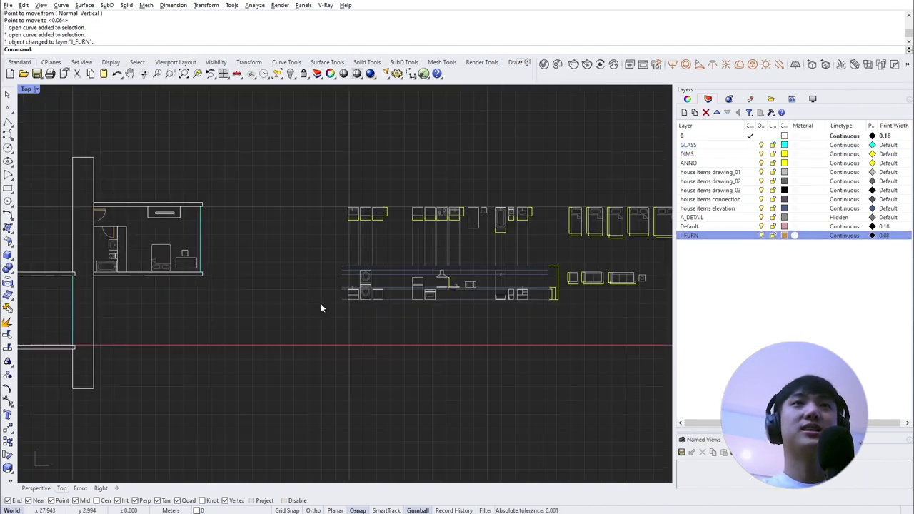
scroll(447, 213, up, 12)
click(432, 207)
shift+click(476, 204)
text(c)
click(481, 201)
right_drag(271, 343, 837, 265)
click(210, 346)
key(space)
Step: Rotate the sink and cooktop to suit the kitchen counter and space them along it
drag(151, 313, 259, 377)
drag(182, 382, 227, 359)
drag(160, 349, 133, 279)
key(Escape)
drag(143, 294, 182, 385)
click(263, 354)
Step: Copy the table and chair from the imported items into the lower room
scroll(262, 350, down, 5)
right_drag(614, 275, 257, 342)
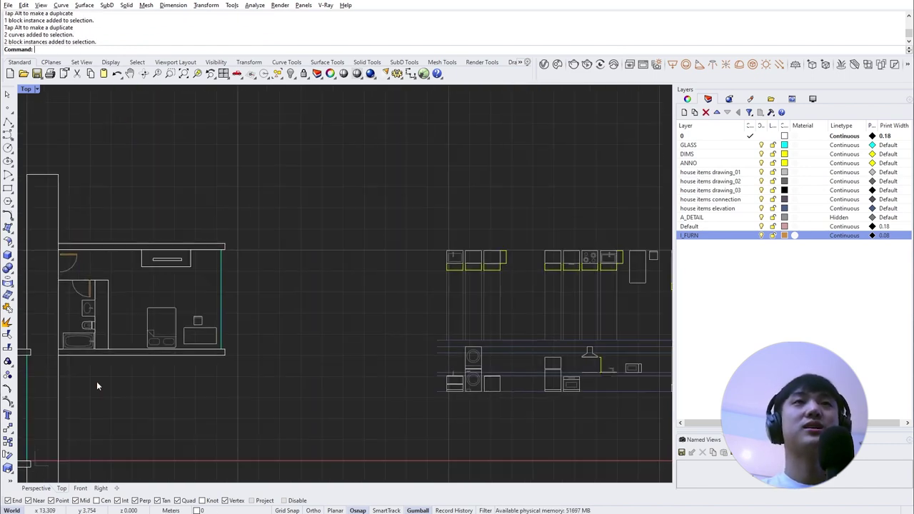
scroll(500, 246, up, 9)
drag(463, 226, 409, 266)
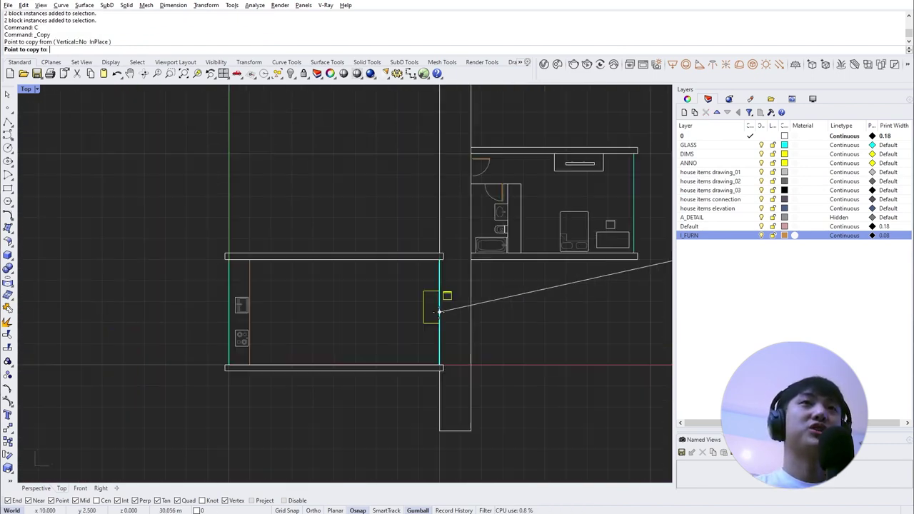
scroll(589, 306, up, 2)
key(Escape)
Step: Duplicate the lower room's table end to end and move it so the lower table meets the floor slab
text(c)
key(Return)
click(284, 286)
click(284, 335)
text(m)
key(Return)
click(283, 384)
click(283, 376)
Step: Place the chair beside the dining table, mirror it across the table's centreline and duplicate the pair
drag(317, 327, 272, 287)
scroll(309, 296, up, 6)
click(309, 302)
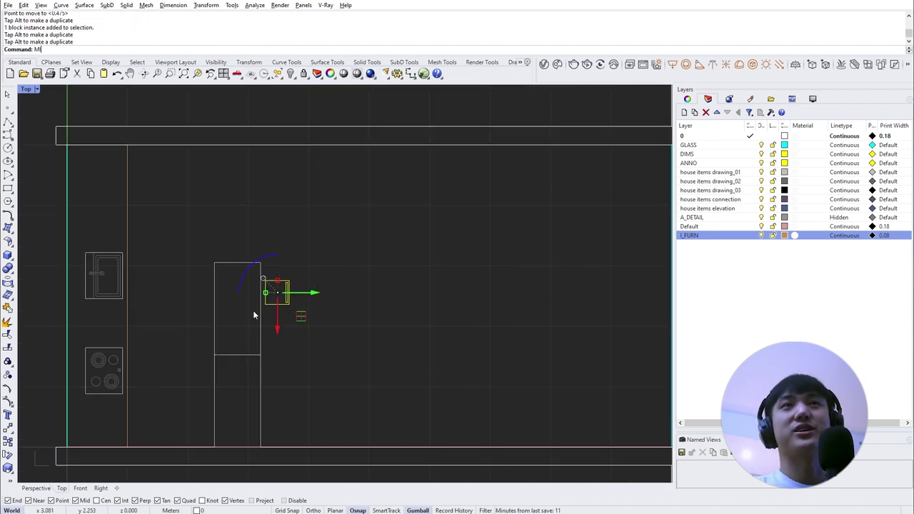
click(244, 275)
click(233, 197)
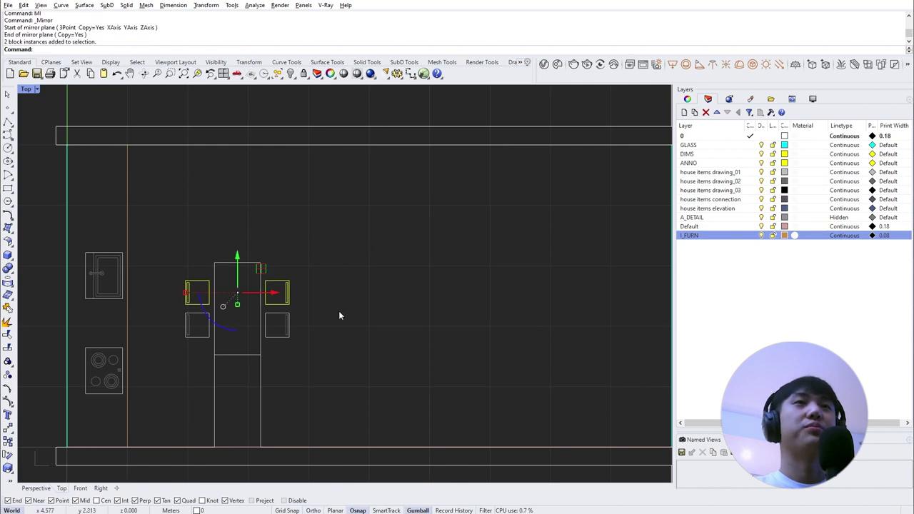
Step: Adjust the spacing of the lower pair of chairs and shift the whole dining set slightly away from the kitchen counter
drag(164, 352, 296, 308)
drag(237, 293, 237, 298)
key(Escape)
right_drag(249, 293, 290, 263)
scroll(289, 262, down, 4)
drag(237, 232, 336, 369)
drag(321, 301, 334, 302)
Step: Copy the armchair, sofa and side table from the imported items into the lower room beside the dining set
scroll(308, 374, down, 3)
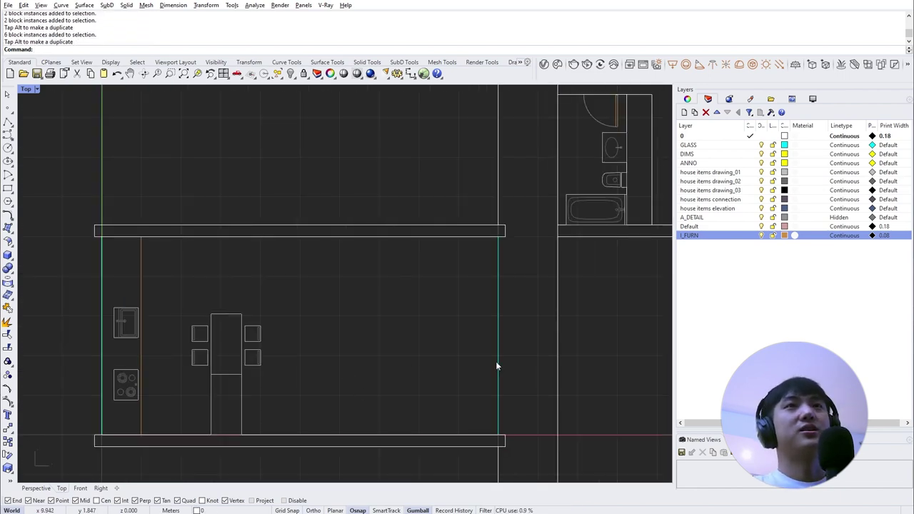
scroll(449, 327, down, 4)
scroll(449, 328, up, 5)
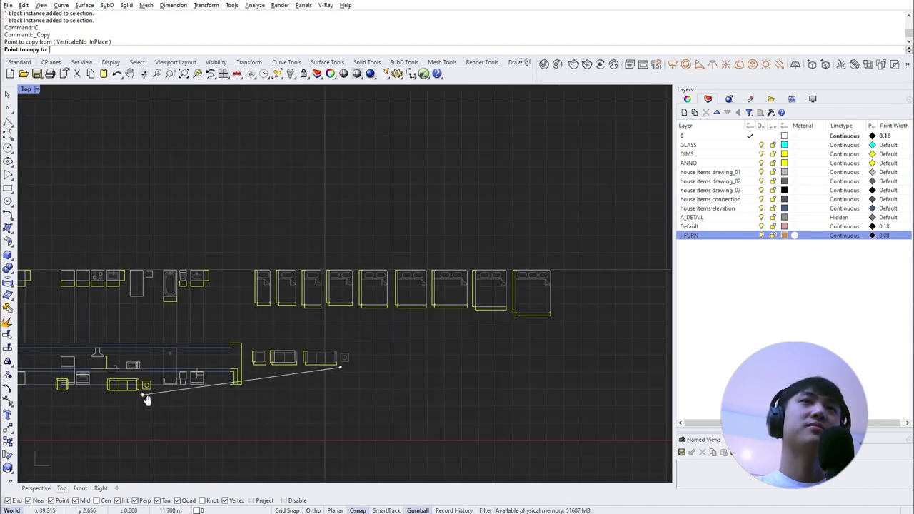
scroll(143, 394, up, 5)
click(271, 366)
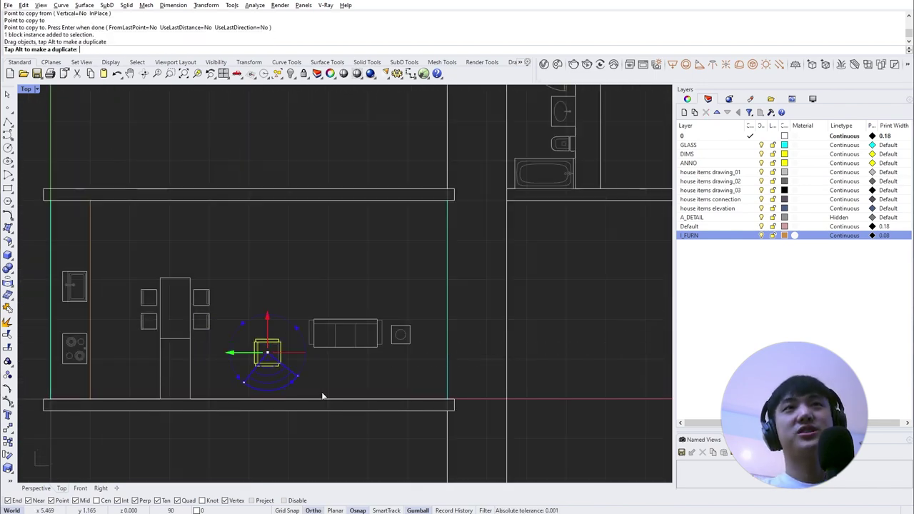
Step: Arrange the sofa and armchair in the lower room's seating area and duplicate the sofa on the opposite side
drag(340, 299, 325, 326)
shift+drag(324, 364, 299, 401)
drag(255, 344, 255, 332)
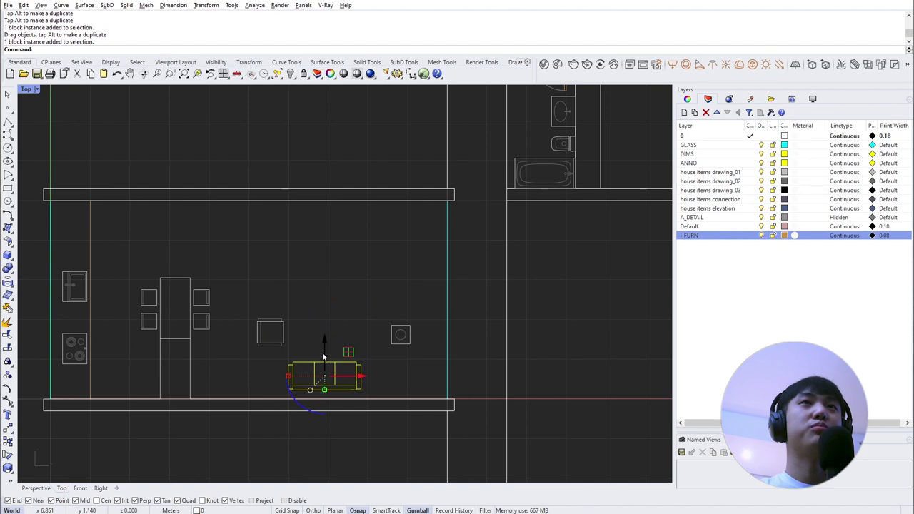
alt+drag(327, 344, 327, 260)
drag(307, 309, 362, 244)
mouse_move(258, 333)
mouse_down()
mouse_move(259, 323)
mouse_move(258, 333)
mouse_up()
Step: Move the side table to the end of the lower sofa and duplicate it at the end of the upper sofa
drag(414, 337, 282, 373)
drag(411, 332, 280, 372)
alt+drag(269, 338, 269, 256)
drag(386, 384, 238, 362)
click(278, 379)
Step: Offset the upper room's bathroom wall lines inward by 0.1 m to give the walls thickness
right_drag(406, 198, 159, 367)
scroll(385, 295, up, 2)
right_drag(265, 398, 220, 432)
click(185, 342)
click(224, 324)
text(.1)
scroll(199, 243, up, 6)
right_drag(191, 243, 138, 239)
text(of)
click(141, 251)
Step: Scale the wardrobe outline beside the bathroom to 0.7 m wide and move it 0.3 m away from the bathroom
scroll(273, 317, down, 1)
click(272, 317)
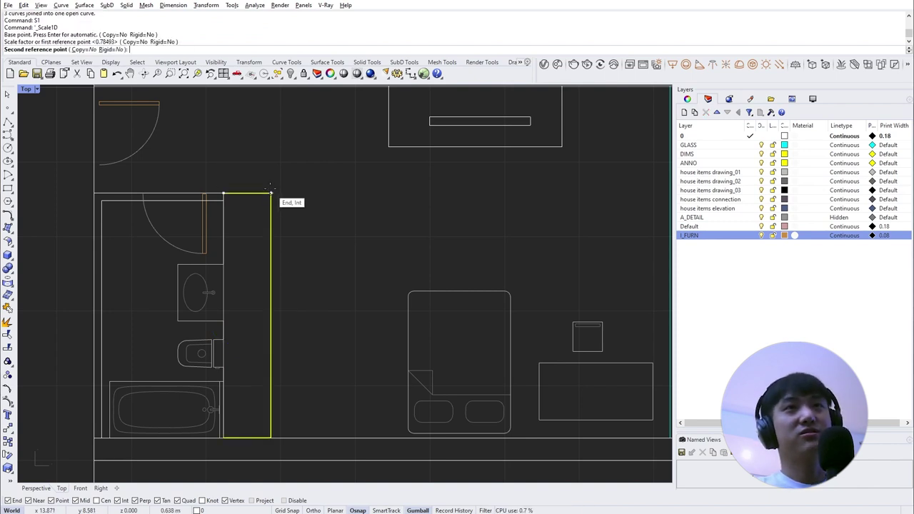
key(Return)
click(286, 315)
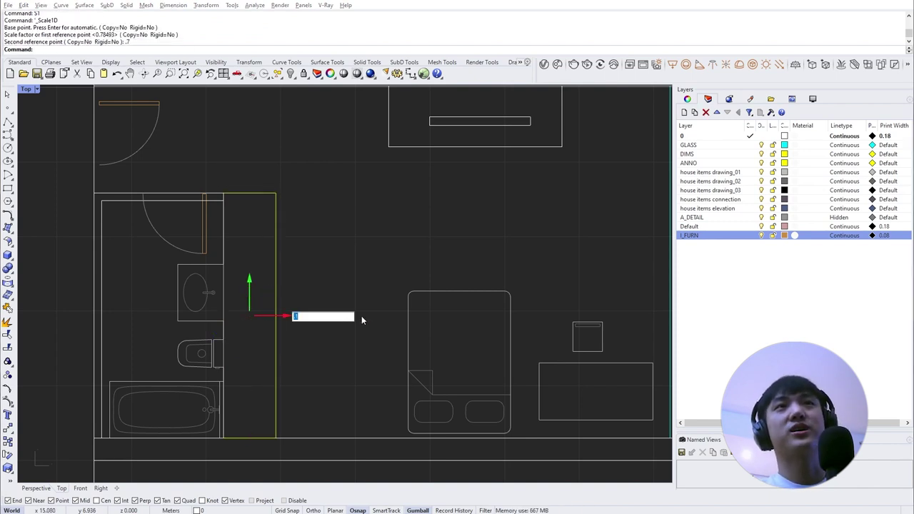
text(.3)
key(Return)
Step: Fillet the bathroom's upper wall line to the adjacent wardrobe wall line so the corner closes
click(225, 233)
click(246, 246)
text(d)
key(space)
key(ctrl+z)
click(257, 315)
key(Return)
text(f)
click(223, 193)
click(246, 193)
scroll(237, 198, up, 4)
Step: Cut the bathroom door opening out of the wall with a rectangle and join the remaining wall lines
drag(281, 164, 210, 208)
right_drag(181, 236, 280, 267)
click(284, 272)
drag(240, 232, 239, 213)
text(rec)
click(193, 227)
click(284, 317)
click(260, 318)
text(tr)
click(219, 294)
key(space)
text(j)
Step: Trim the floor slab's edge where the bathroom walls meet it so the walls and slab run together
scroll(297, 231, up, 2)
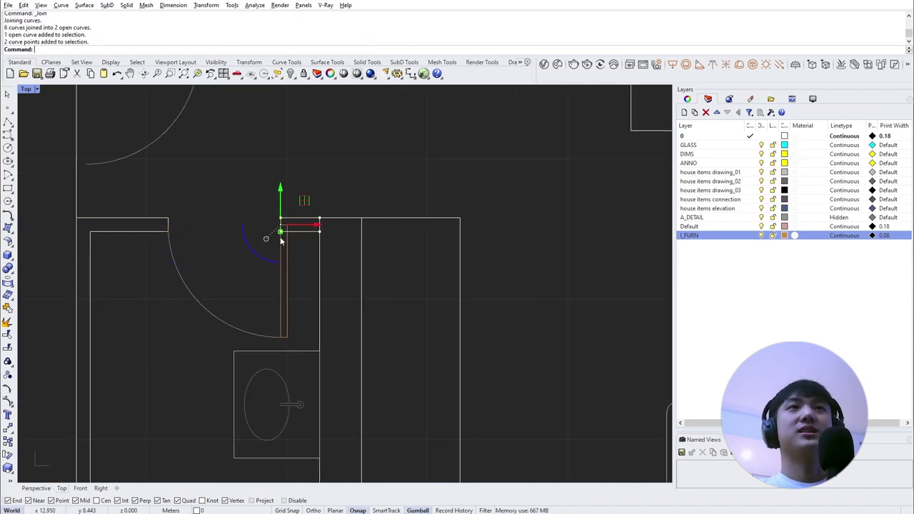
text(tr)
scroll(358, 169, down, 5)
shift+click(335, 385)
text(tr)
click(336, 384)
scroll(204, 383, up, 5)
shift+click(191, 375)
text(tr)
click(183, 386)
key(space)
scroll(88, 419, down, 8)
drag(89, 182, 264, 423)
ctrl+click(198, 255)
shift+click(284, 422)
shift+click(306, 406)
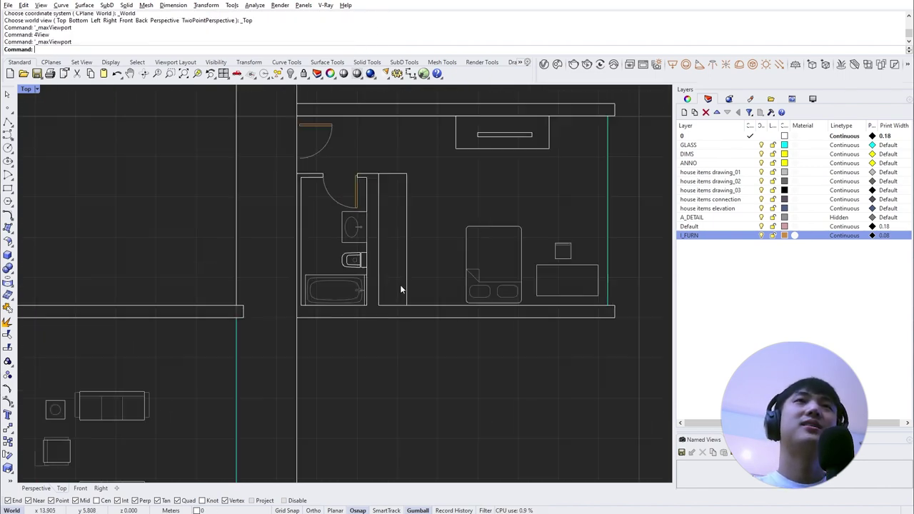
Step: Draw a vertical centreline through the wardrobe from its upper edge to the slab as a hanging rail
right_drag(403, 257, 299, 307)
scroll(301, 299, up, 2)
click(301, 296)
click(302, 269)
key(Escape)
text(p)
click(284, 369)
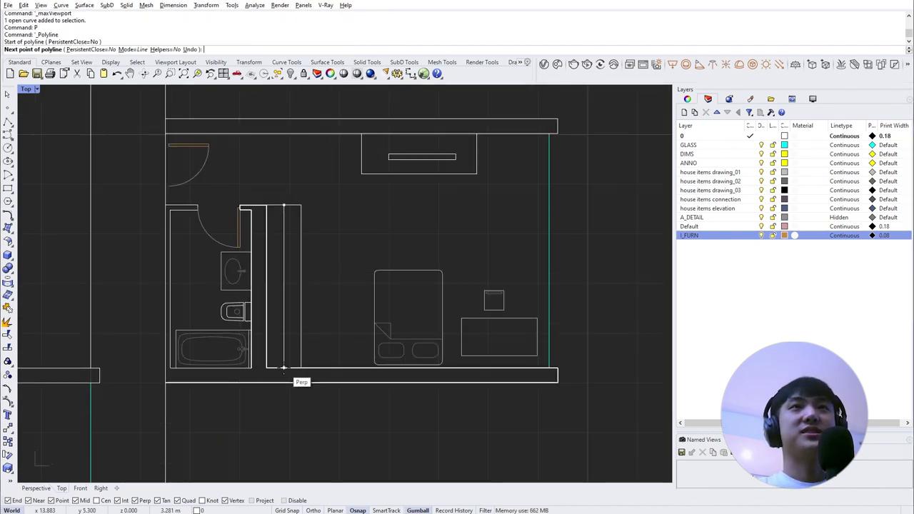
Step: Array the slanted hanger line along the wardrobe's centreline with 15 items
scroll(278, 355, up, 2)
click(289, 233)
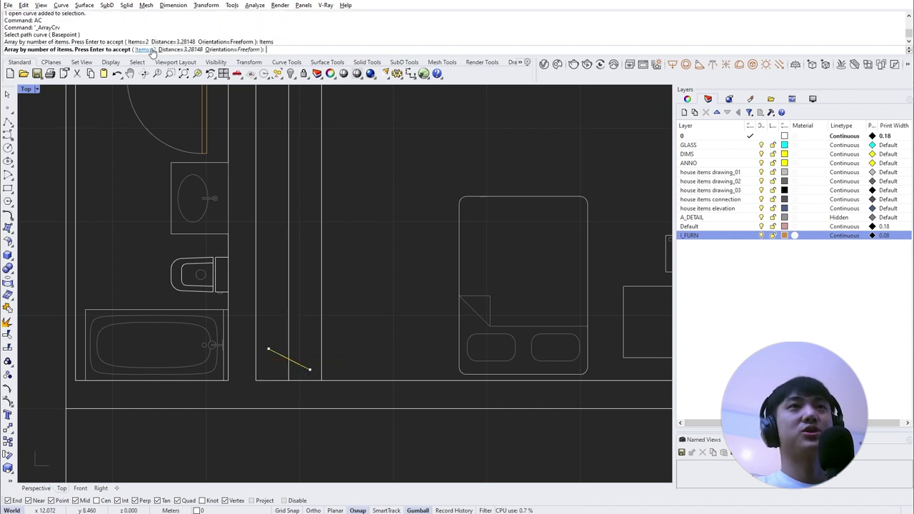
text(15)
key(space)
Step: Add a short wall stub between the bathroom and the entry door and try to join the wall lines
right_drag(359, 251, 292, 436)
click(218, 283)
shift+click(228, 272)
text(d)
right_drag(257, 307, 244, 194)
click(221, 189)
drag(232, 188, 209, 392)
right_drag(399, 357, 367, 438)
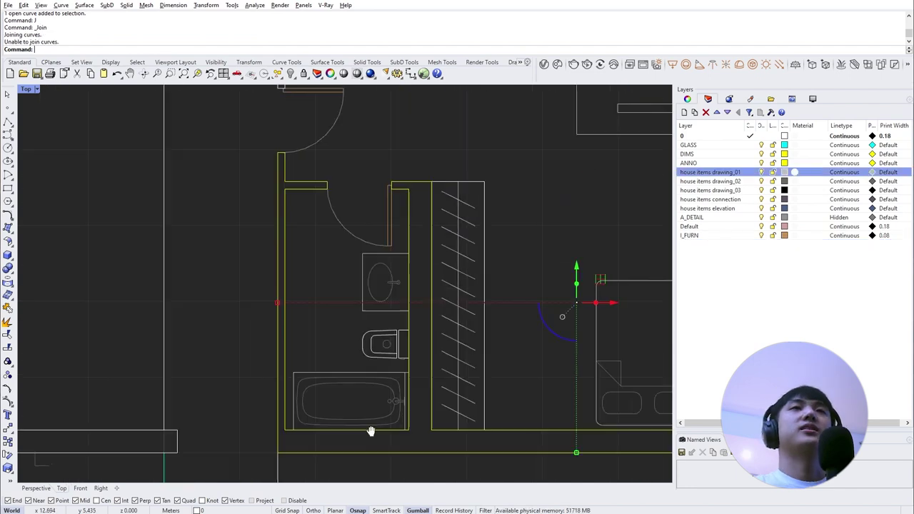
shift+click(405, 296)
scroll(215, 281, down, 2)
mouse_move(342, 197)
right_down()
mouse_move(215, 280)
mouse_move(316, 276)
right_up()
scroll(316, 277, up, 2)
key(Escape)
Step: Extend and split the wall lines around the upper room's entry door and join them with the slab outline
scroll(317, 277, down, 4)
click(265, 102)
right_drag(261, 100, 242, 282)
scroll(245, 293, up, 6)
click(248, 305)
click(276, 332)
text(ex)
click(248, 311)
text(s)
click(260, 326)
scroll(408, 286, down, 8)
right_drag(498, 326, 230, 314)
shift+click(388, 296)
text(j)
click(387, 296)
right_drag(77, 265, 294, 200)
Step: Move the upper room's desk down against the slab and bring its chair closer to the desk
key(Escape)
scroll(297, 203, down, 6)
scroll(428, 254, up, 8)
scroll(506, 319, up, 4)
drag(515, 341, 515, 359)
drag(508, 272, 509, 296)
key(Escape)
Step: Bring in circular and jagged tree symbols and scatter duplicates of them around the building
right_drag(408, 115, 464, 235)
scroll(441, 173, down, 6)
right_drag(347, 338, 536, 181)
scroll(535, 182, down, 2)
right_drag(324, 301, 381, 329)
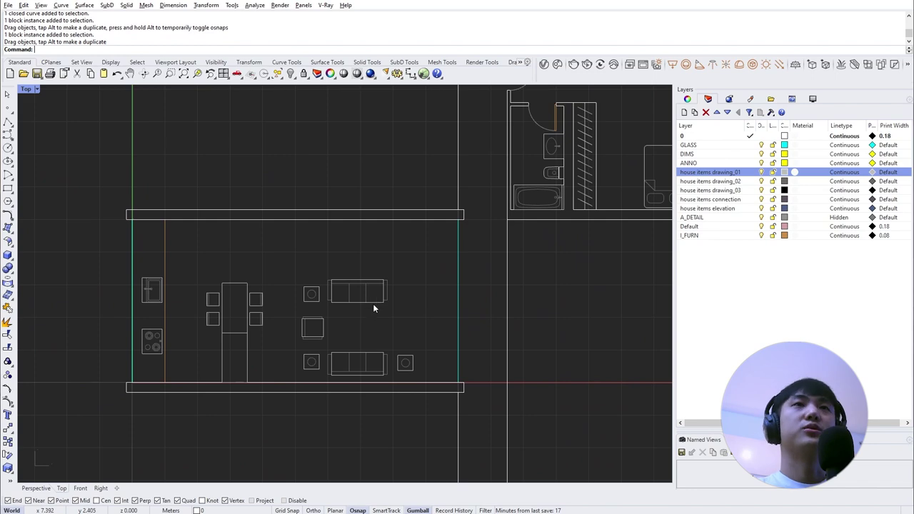
drag(0, 350, 216, 356)
click(194, 384)
scroll(172, 373, down, 8)
drag(285, 314, 124, 174)
right_drag(124, 196, 313, 242)
scroll(312, 256, up, 3)
key(Escape)
drag(382, 253, 547, 179)
drag(465, 157, 543, 208)
drag(284, 251, 263, 301)
drag(304, 217, 543, 159)
drag(491, 352, 377, 244)
drag(440, 263, 202, 226)
drag(324, 342, 188, 278)
drag(257, 293, 145, 162)
drag(424, 168, 184, 114)
drag(303, 118, 109, 238)
drag(465, 134, 564, 225)
drag(544, 160, 491, 334)
right_drag(491, 335, 323, 289)
drag(324, 288, 313, 245)
Step: Copy a tree symbol to several more spots around the outside of the rooms
text(co)
click(302, 254)
click(69, 461)
click(486, 434)
click(588, 368)
click(596, 313)
click(597, 235)
click(478, 173)
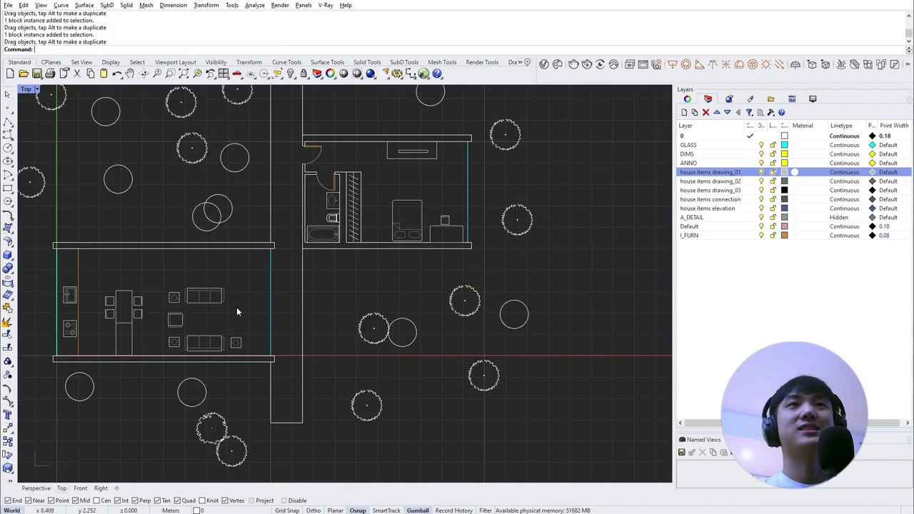
Step: Move the lower room's floor slab, furniture and kitchen fixtures up together to make the room shallower
scroll(236, 307, up, 4)
drag(37, 280, 427, 435)
shift+click(94, 371)
shift+click(63, 378)
shift+drag(42, 393, 114, 420)
drag(229, 318, 231, 294)
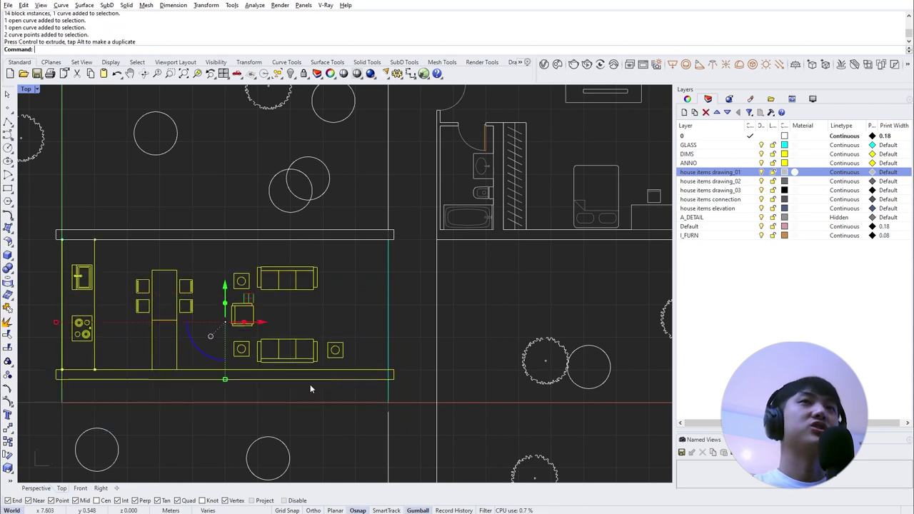
key(Escape)
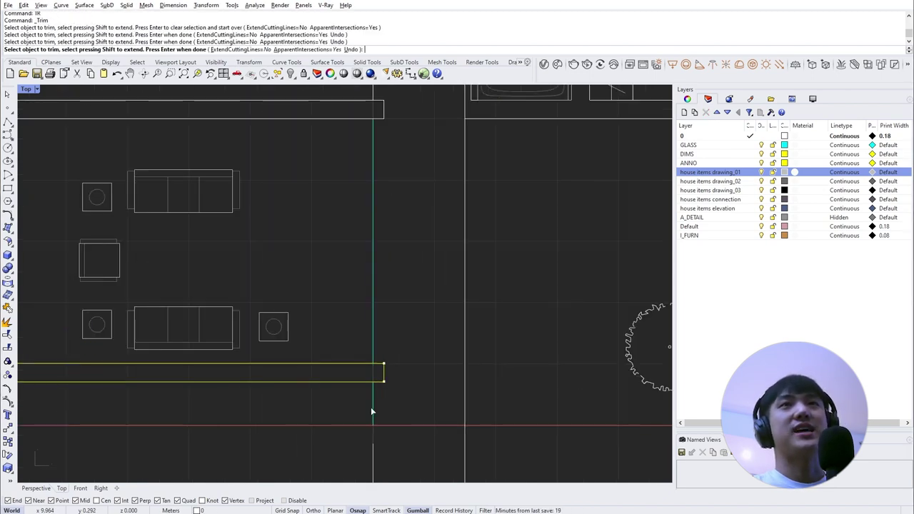
Step: Trim the excess glass line below the lower room's bottom slab and join the core's outline segments
click(372, 411)
key(Return)
text(e)
click(372, 448)
scroll(342, 378, down, 4)
shift+click(271, 353)
text(j)
key(Return)
Step: Move the joined core outlines to the A_DETAIL layer
right_click(707, 217)
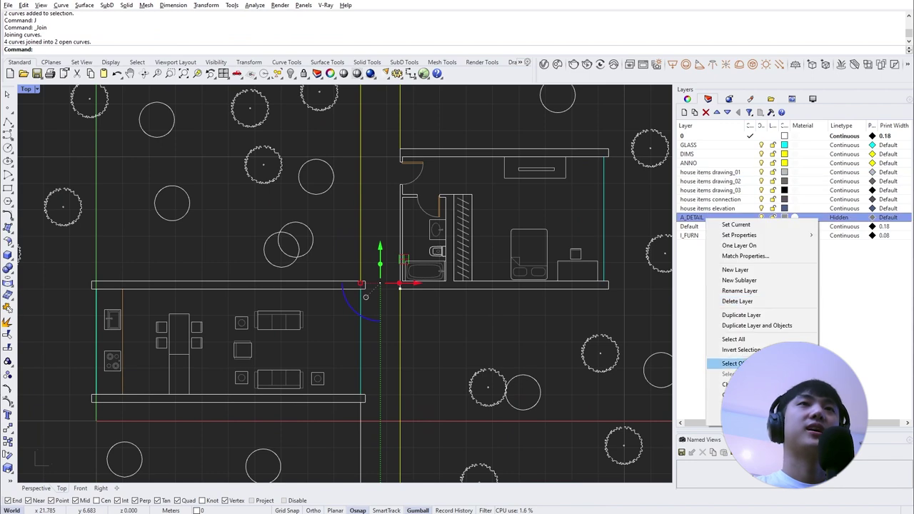
click(735, 373)
key(Escape)
Step: Open a tree symbol's block for editing and create a layer named PLANTS for its geometry
right_drag(389, 374, 414, 352)
right_drag(513, 355, 478, 361)
click(461, 365)
double_click(461, 365)
key(ctrl+a)
click(687, 99)
click(707, 99)
click(696, 242)
click(684, 112)
text(PLANTS)
key(Return)
Step: Move the selected tree geometry to the PLANTS layer and set that layer's color to DarkGreen
right_click(716, 243)
click(746, 398)
click(783, 244)
click(91, 279)
click(276, 369)
Step: Edit another tree symbol's block, move its geometry to the PLANTS layer and finish editing
double_click(276, 402)
click(462, 377)
right_click(690, 244)
click(720, 398)
click(508, 420)
Step: Delete the surplus group of block symbols outside the plan
scroll(509, 420, down, 4)
right_drag(217, 312, 412, 397)
drag(335, 375, 135, 178)
key(Delete)
Step: Use the Block Manager to select every instance of the jagged tree block and move them to the PLANTS layer
right_drag(405, 298, 135, 151)
click(422, 339)
right_drag(447, 367, 431, 383)
click(413, 362)
click(419, 349)
text(BlockMan)
key(Return)
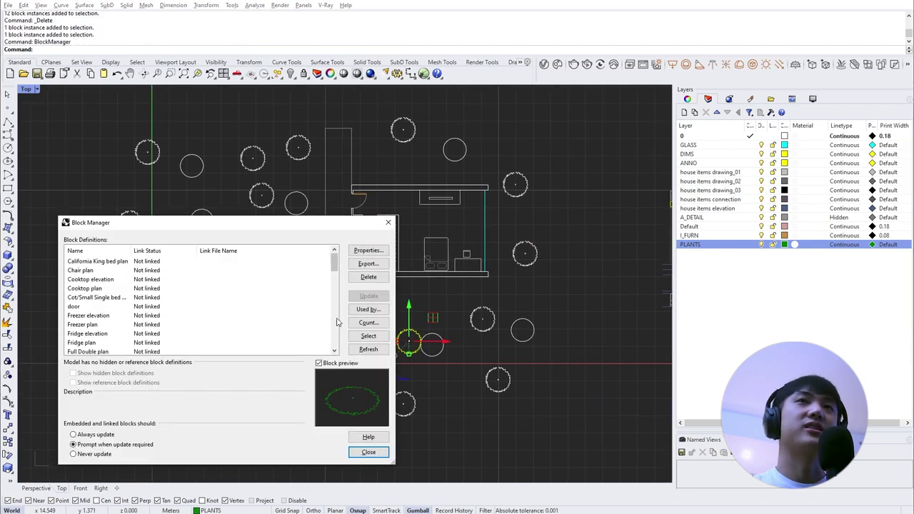
click(368, 335)
click(247, 362)
click(369, 451)
right_click(691, 247)
click(714, 413)
Step: Select all instances of the circular tree block through the Block Manager and move them to the PLANTS layer
click(528, 339)
key(Return)
click(368, 334)
click(246, 362)
click(369, 452)
right_click(716, 246)
click(735, 412)
Step: Move the circle inside the Tree plan 5 block to the PLANTS layer and delete one of the overlapping trees below the lower room
double_click(528, 340)
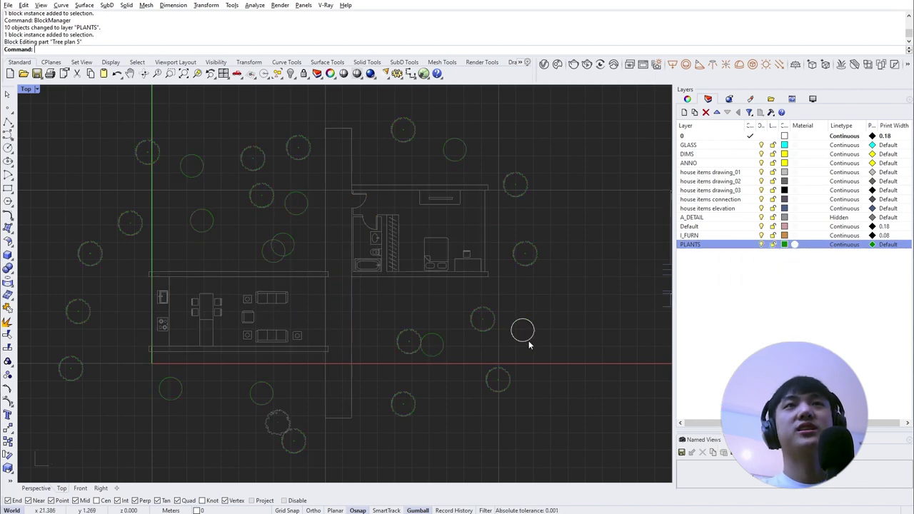
click(528, 340)
right_click(727, 247)
click(744, 412)
click(778, 450)
click(281, 421)
key(Delete)
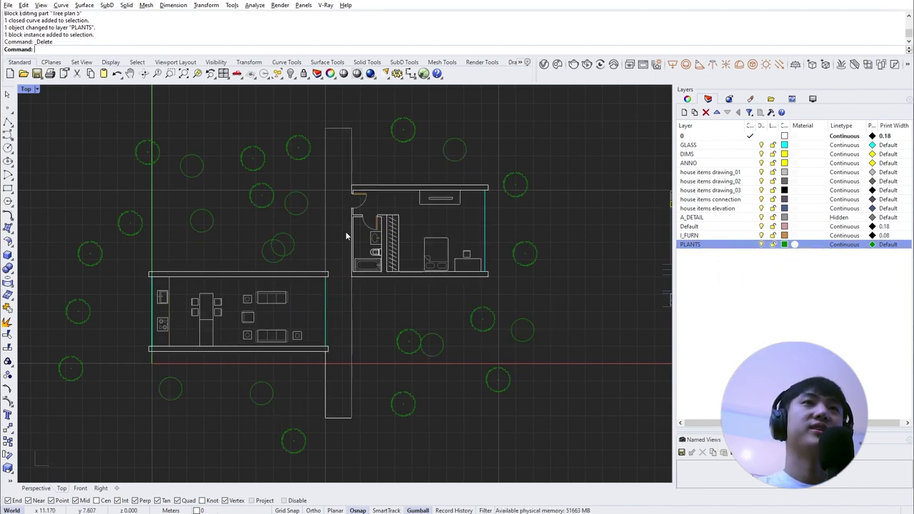
Step: Match the layer of the core's lower outline segment to the core's opposite side line with MatchLayer
scroll(334, 261, up, 3)
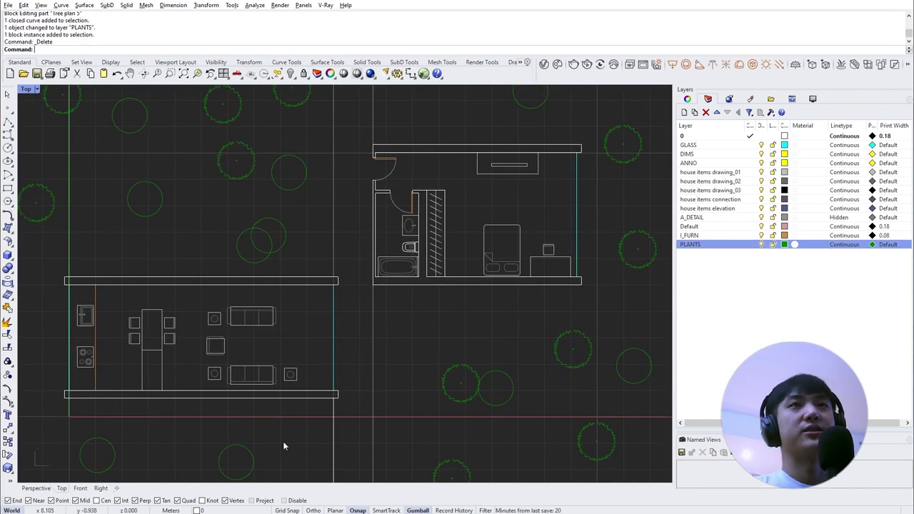
click(333, 442)
text(MatchLayer)
key(Return)
click(374, 383)
Step: Create a landscape Letter-size layout page named Page 1 with one detail view
click(116, 488)
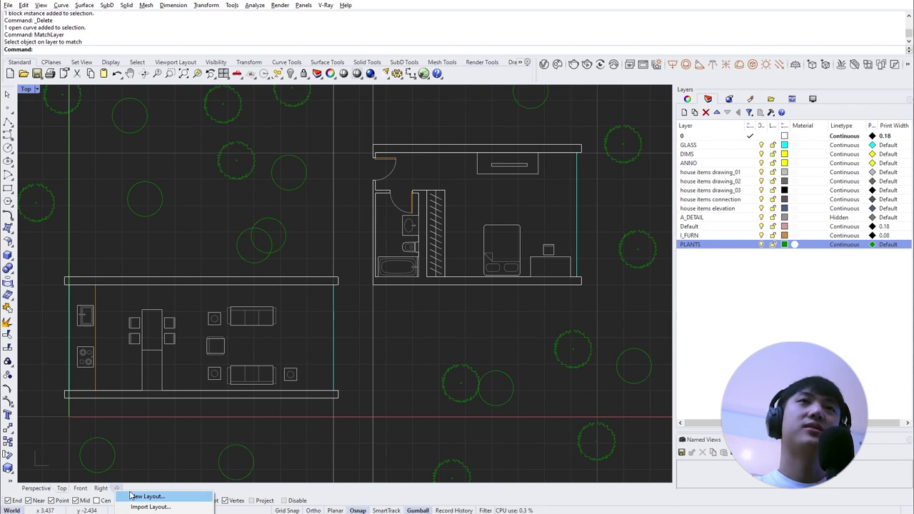
click(134, 498)
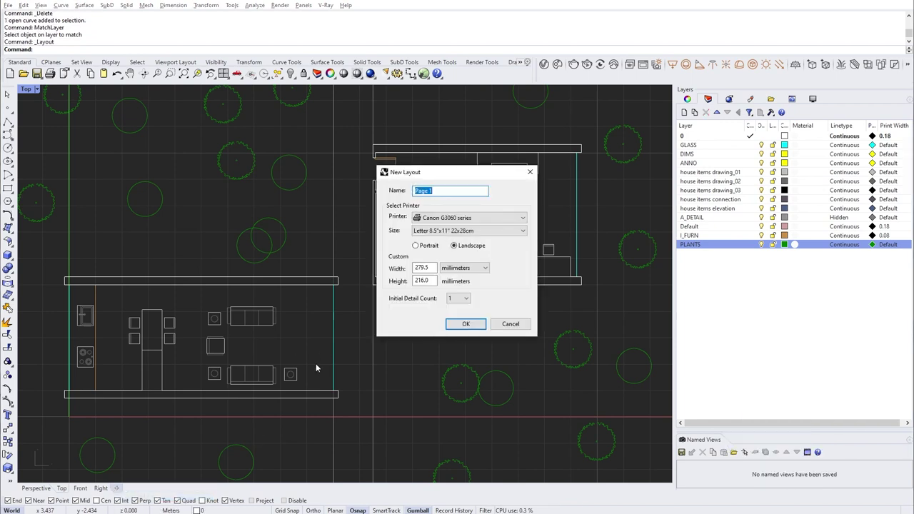
click(466, 326)
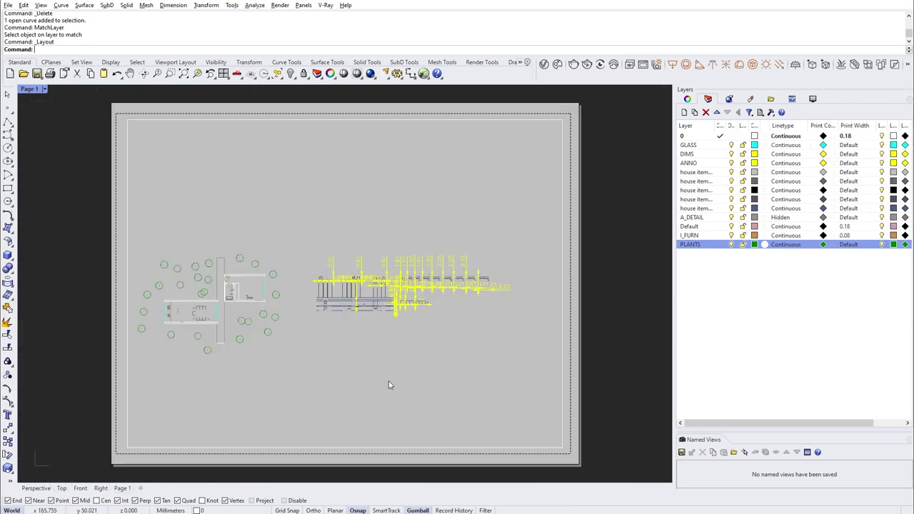
Step: Frame the floor plan and its surrounding trees inside the page's detail view
double_click(280, 381)
scroll(290, 369, up, 3)
scroll(339, 318, up, 5)
right_drag(300, 320, 317, 339)
click(303, 353)
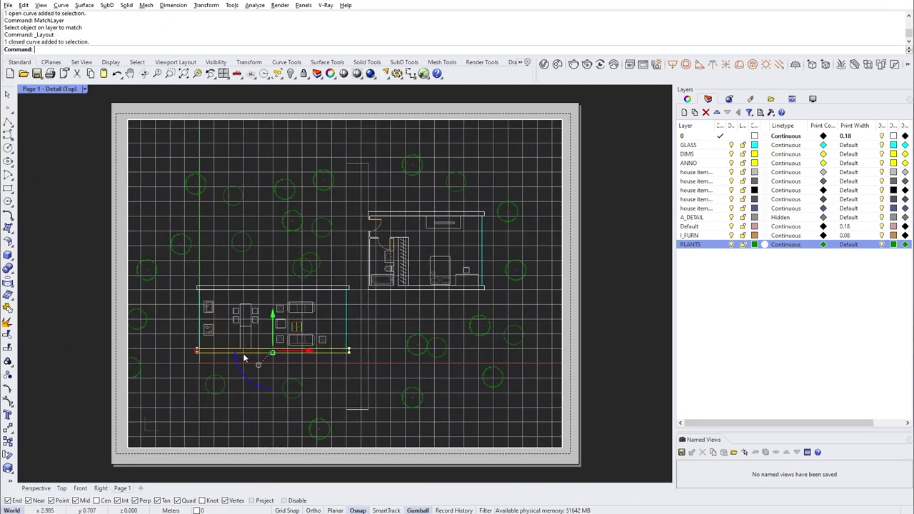
click(517, 207)
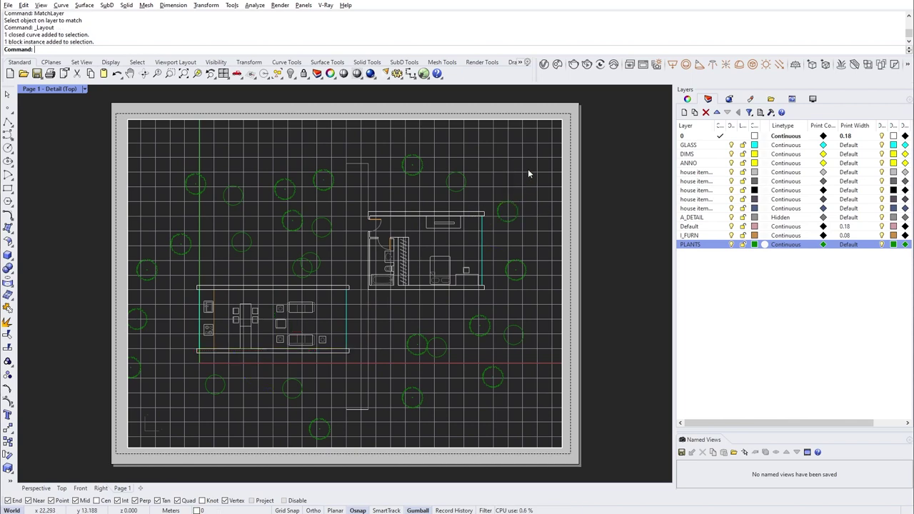
double_click(521, 150)
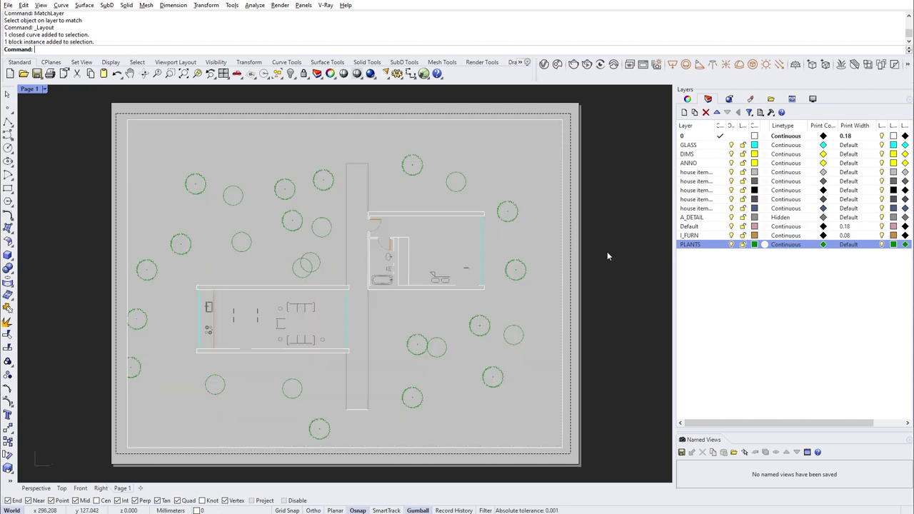
Step: Set the detail view's scale to 1 millimeter on page for 0.1 meters in the model
drag(607, 230, 533, 291)
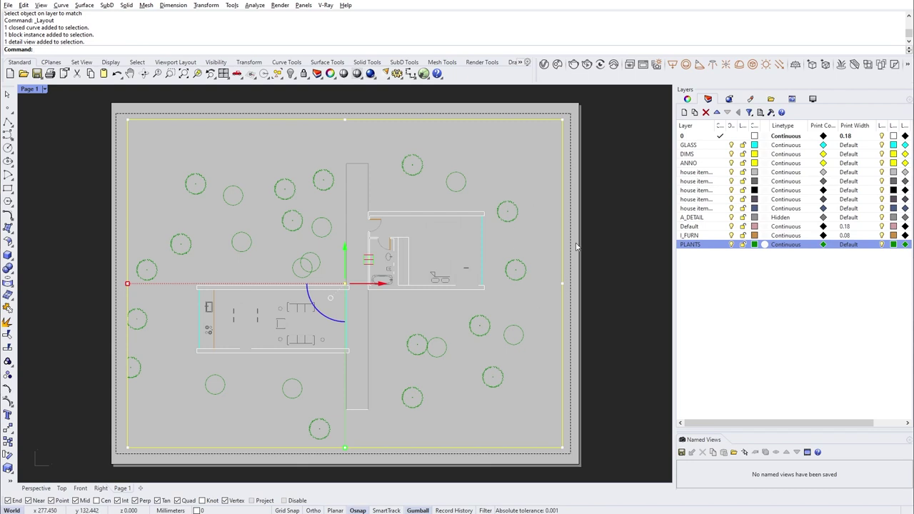
click(687, 99)
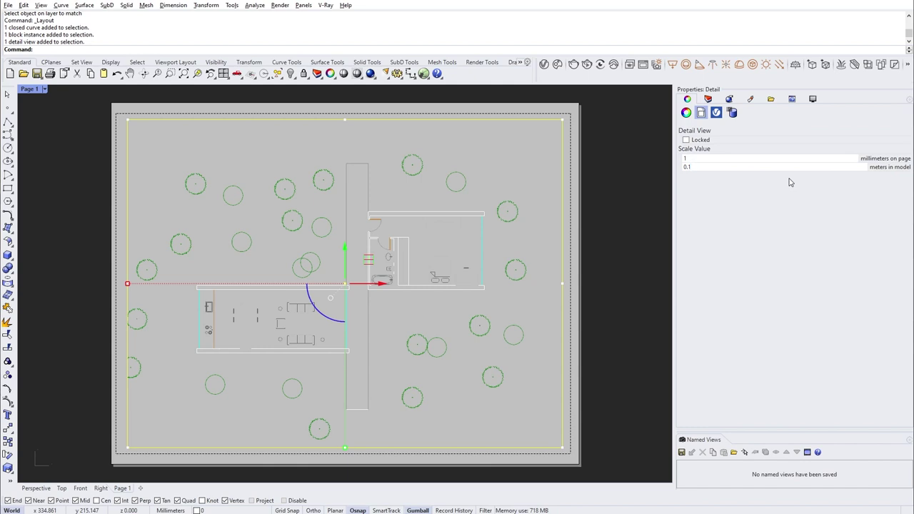
key(Return)
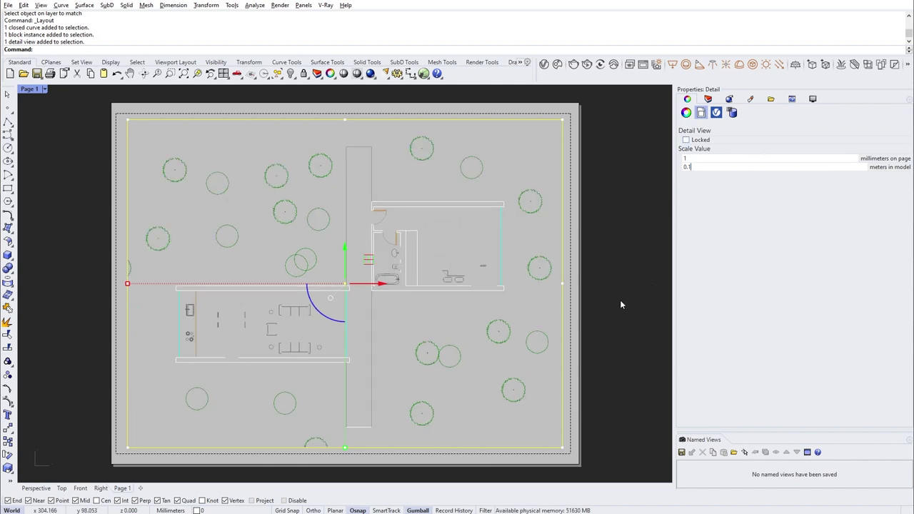
click(625, 289)
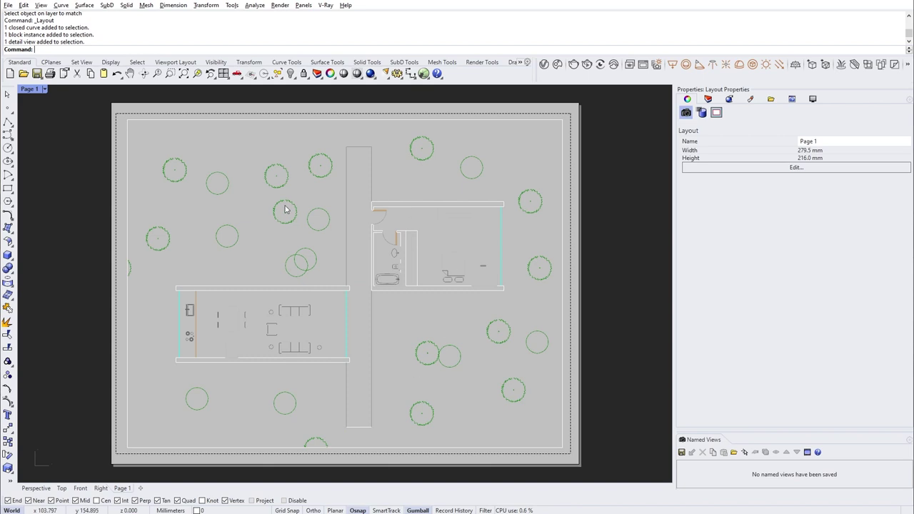
Step: Lock the detail view and test panning inside it before returning to the page
click(515, 237)
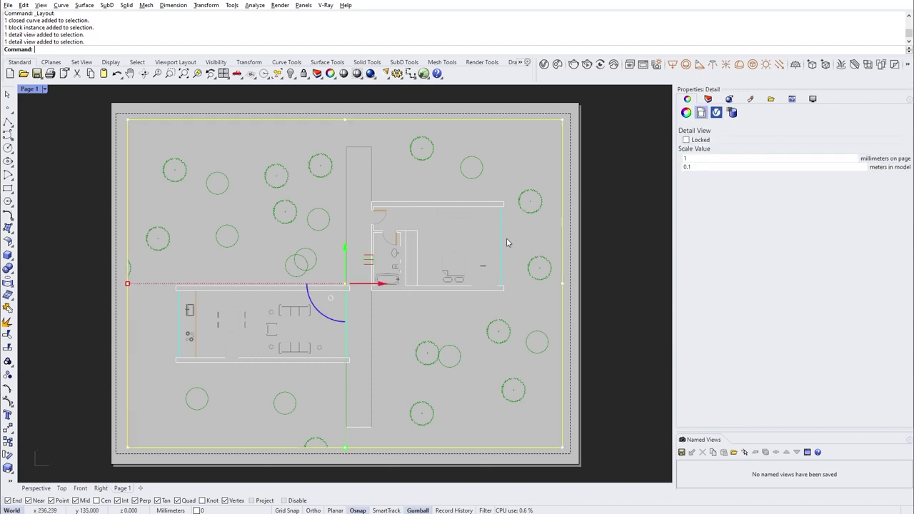
click(622, 265)
double_click(468, 243)
mouse_move(451, 234)
right_down()
mouse_move(471, 243)
mouse_move(439, 238)
right_up()
double_click(448, 252)
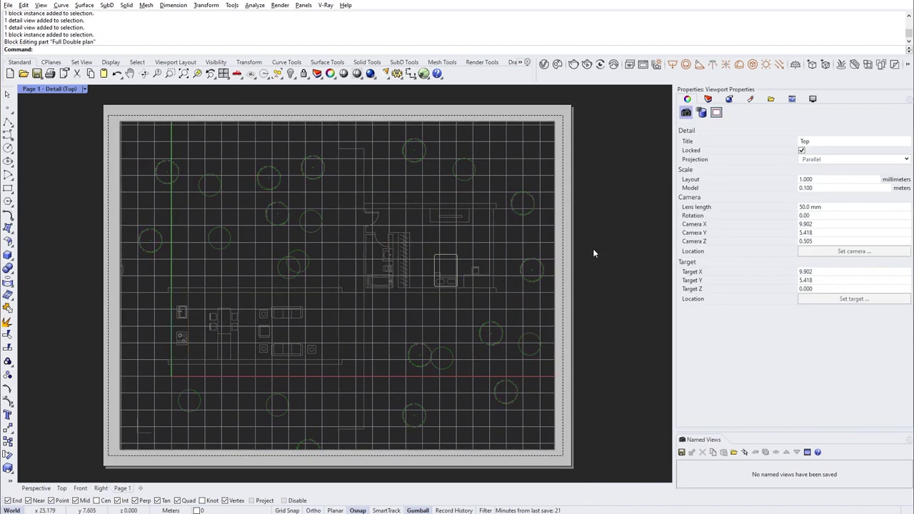
double_click(80, 320)
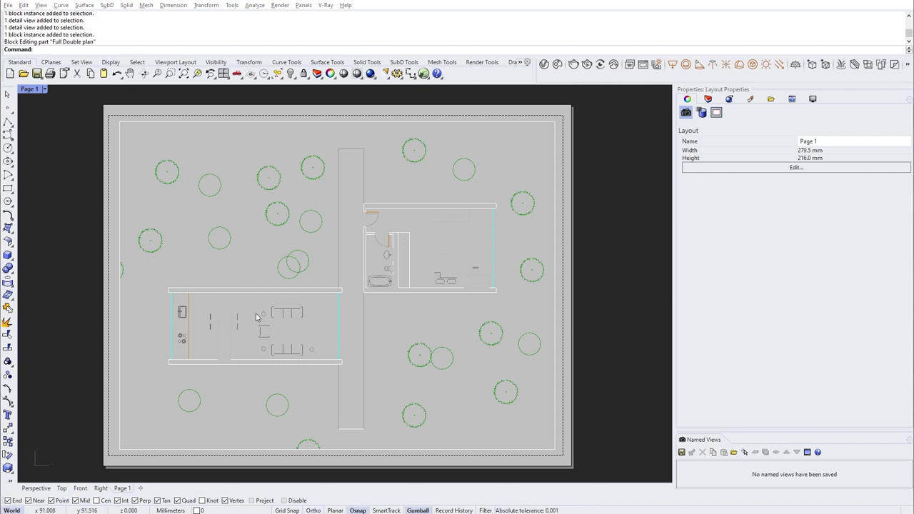
Step: Set the print color of all layers, from 0 to PLANTS, to black
scroll(207, 322, up, 4)
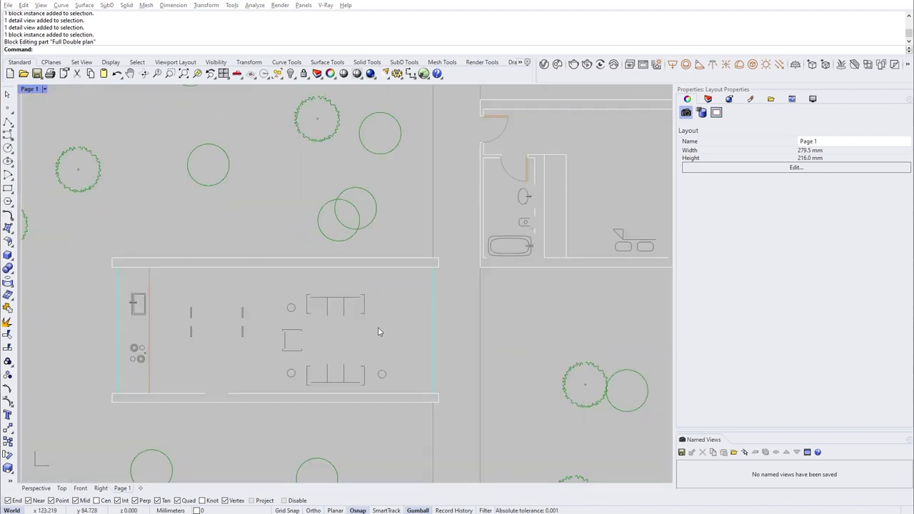
right_drag(406, 332, 382, 314)
click(708, 99)
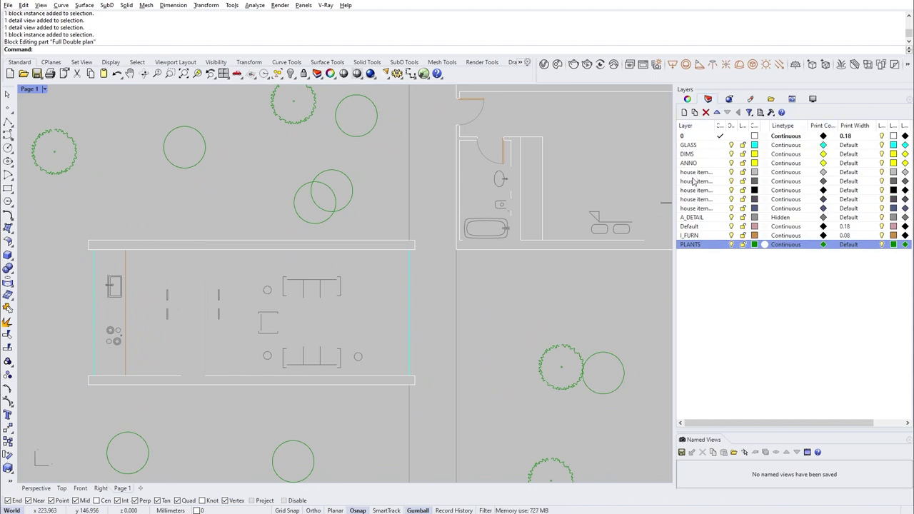
shift+click(688, 139)
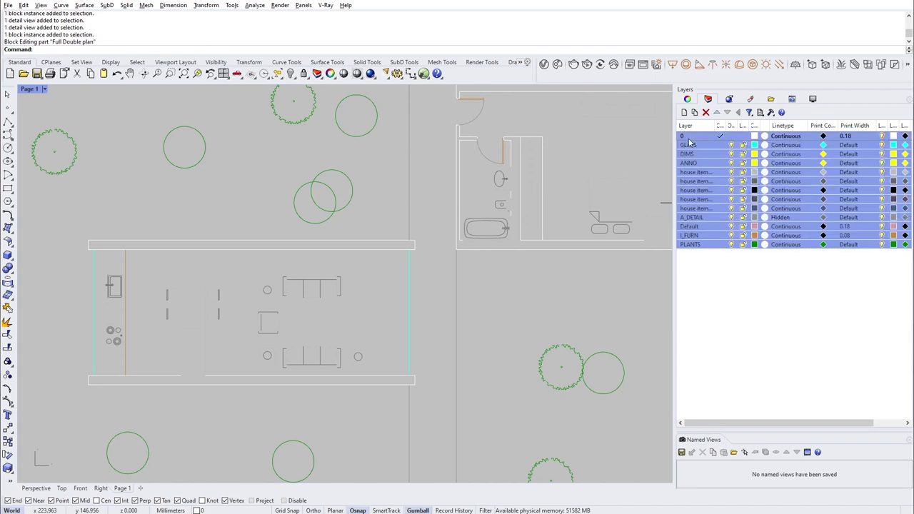
click(823, 244)
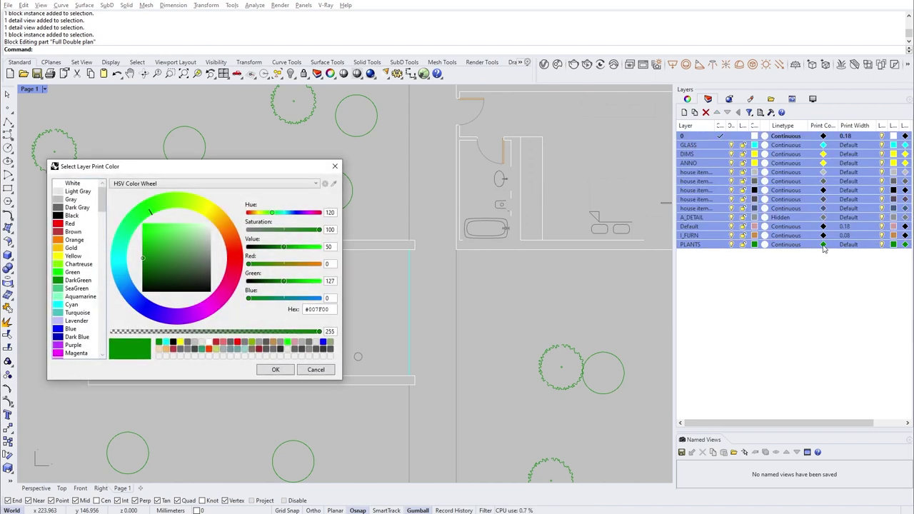
drag(210, 271, 243, 326)
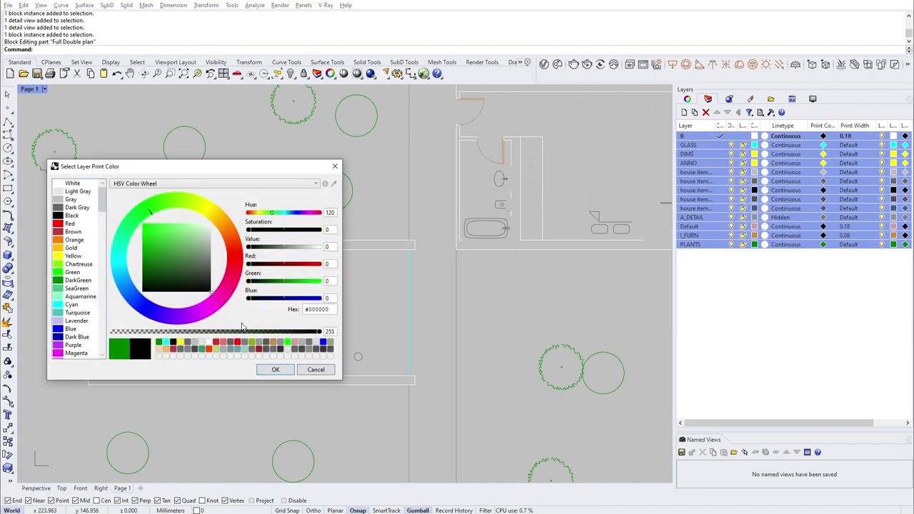
click(263, 369)
Step: Turn PrintDisplay on for the layout page
scroll(311, 352, down, 3)
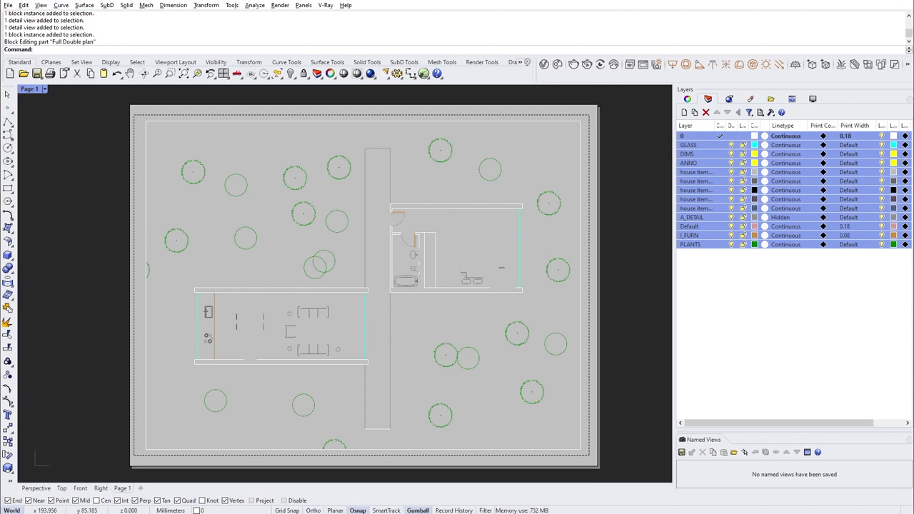
text(Display)
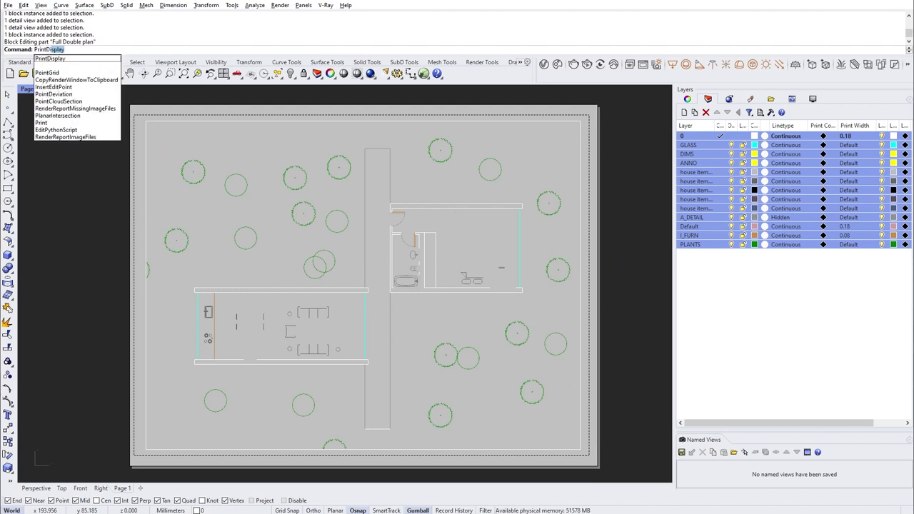
key(Return)
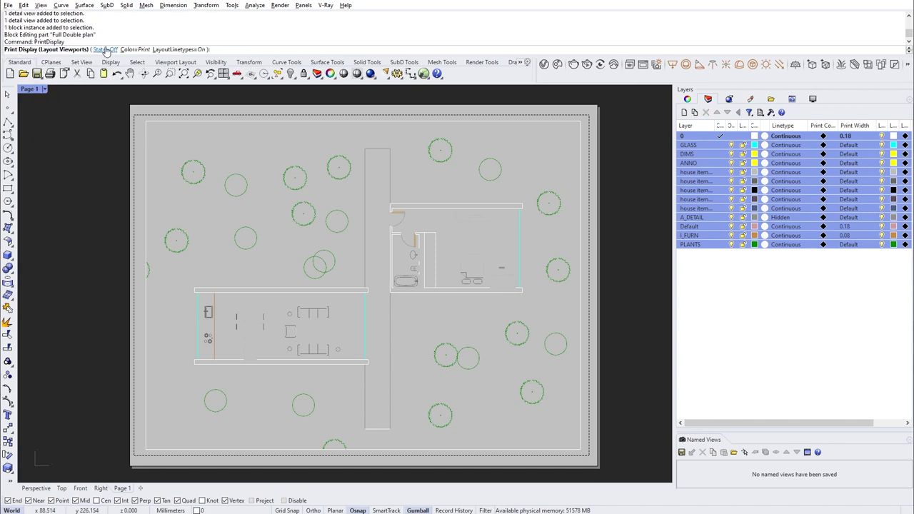
click(99, 49)
click(46, 50)
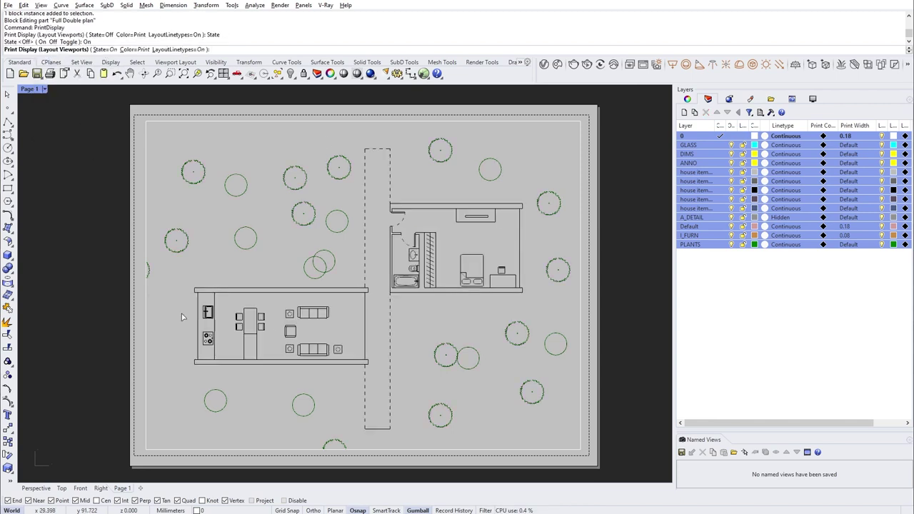
Step: Examine the line weights of the slabs, furniture and trees in the print display
scroll(393, 336, up, 2)
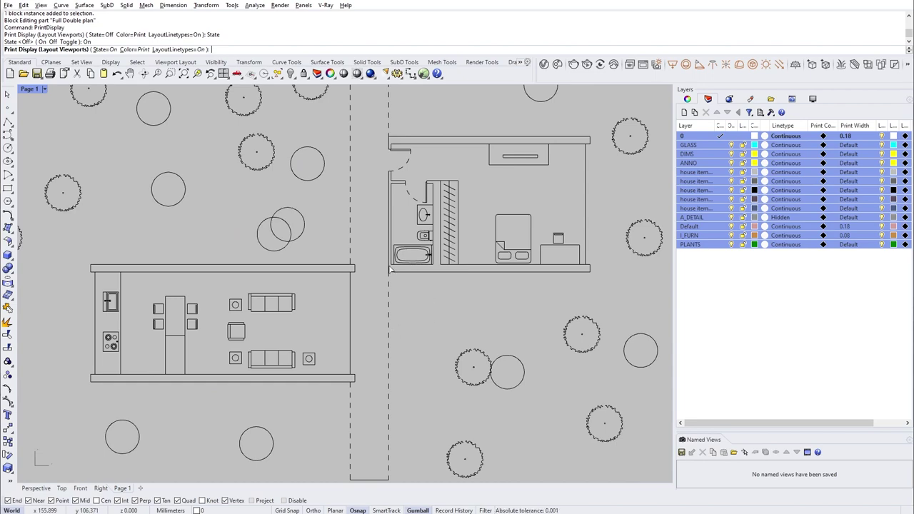
scroll(341, 286, up, 3)
scroll(346, 286, down, 4)
scroll(353, 286, up, 5)
right_drag(309, 325, 548, 393)
right_drag(348, 356, 420, 347)
click(762, 268)
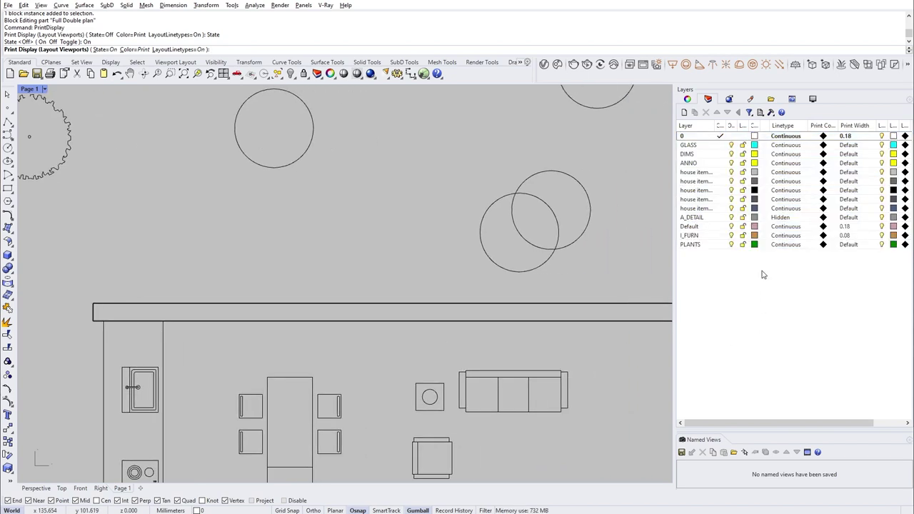
Step: Set the print width of layer 0 to 0.35 mm
click(693, 137)
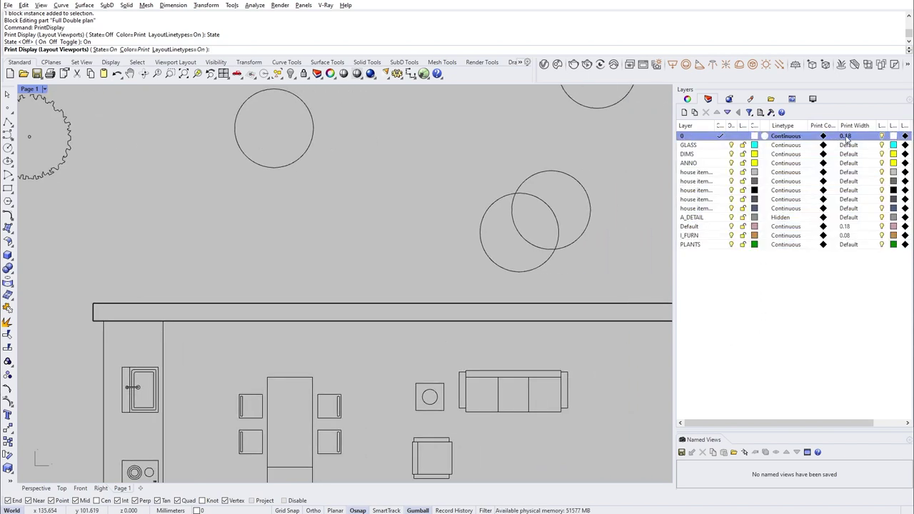
scroll(507, 360, down, 1)
right_drag(510, 365, 461, 343)
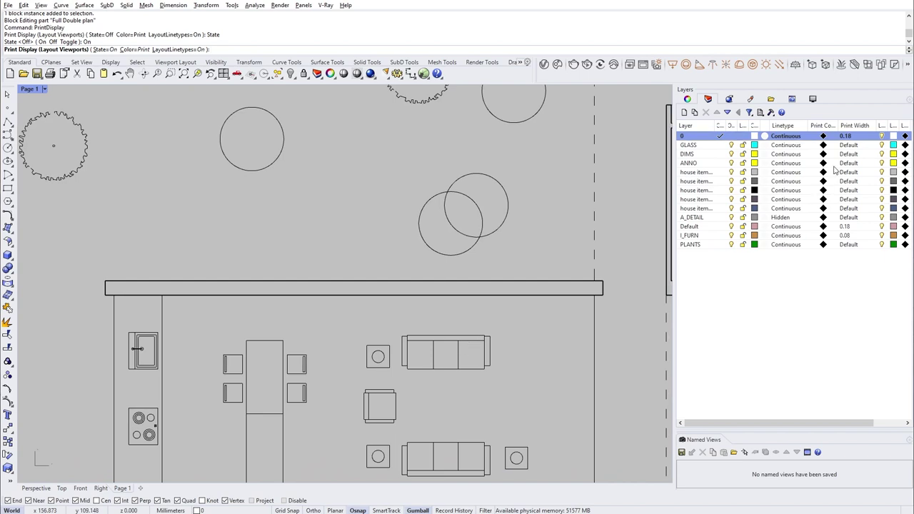
click(845, 137)
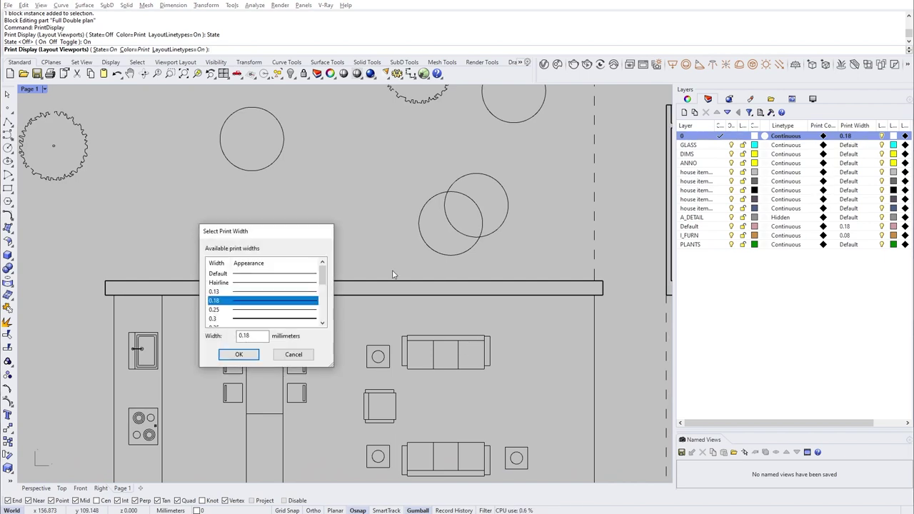
click(252, 312)
click(252, 320)
scroll(250, 320, down, 1)
click(237, 302)
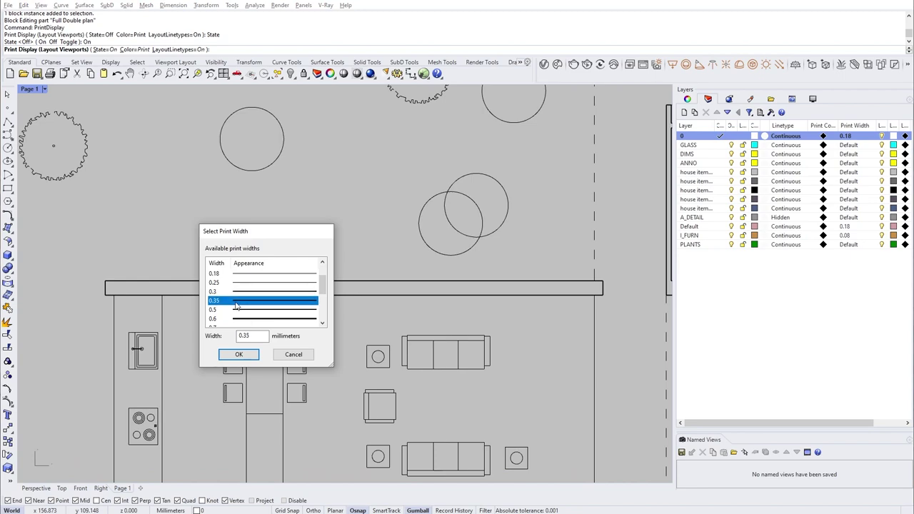
click(238, 354)
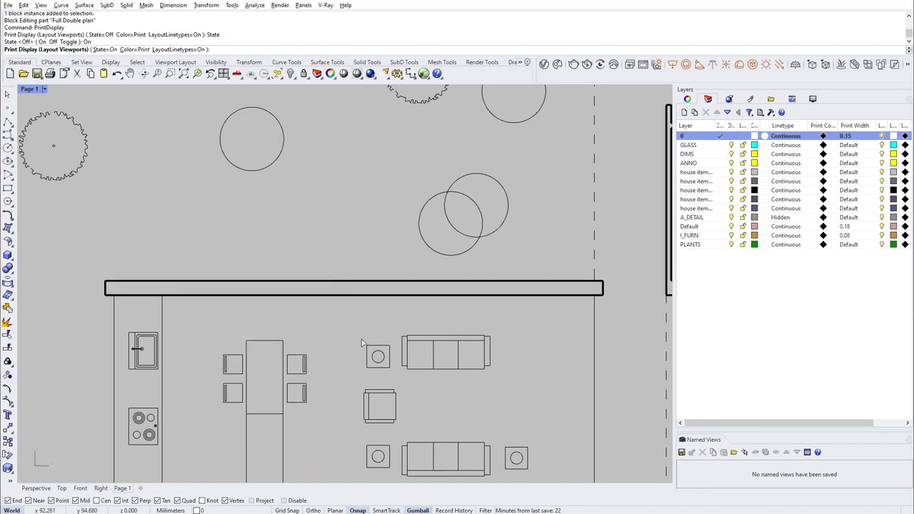
scroll(469, 389, down, 2)
scroll(470, 389, down, 2)
right_drag(381, 364, 329, 369)
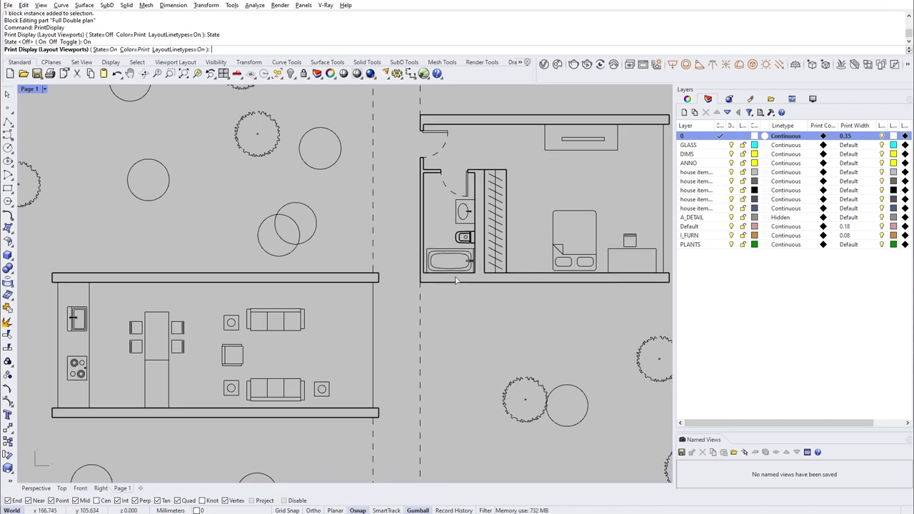
Step: Examine the printed line weights of the walls, bathroom fixtures and trees across the layout page
scroll(457, 284, up, 3)
scroll(457, 283, up, 3)
right_drag(457, 283, 371, 412)
scroll(435, 227, down, 2)
right_drag(434, 227, 360, 290)
scroll(267, 451, up, 4)
right_drag(270, 451, 511, 206)
scroll(355, 387, down, 4)
scroll(512, 209, down, 6)
right_drag(524, 346, 354, 345)
scroll(352, 345, down, 2)
scroll(318, 417, up, 3)
Step: Inside the plan detail, match the short line joining the two long dashed lines to the dashed lines' layer
double_click(318, 417)
double_click(320, 417)
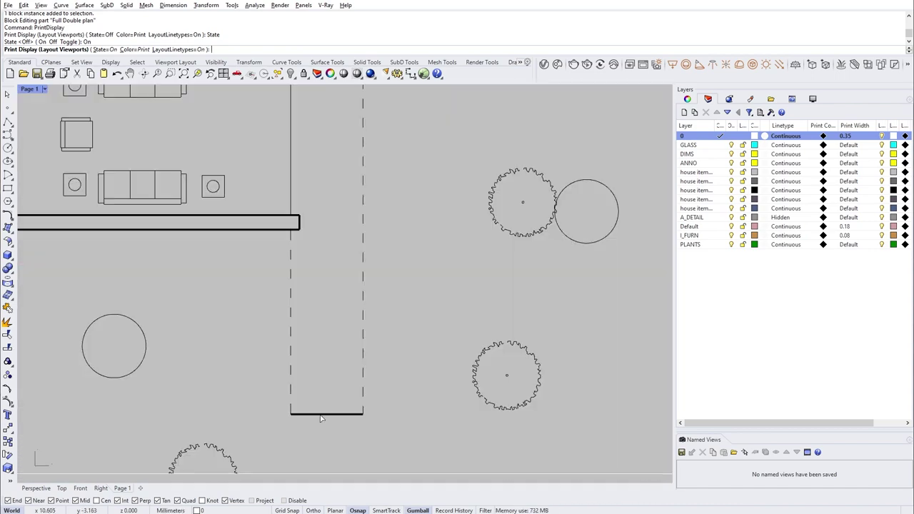
double_click(321, 419)
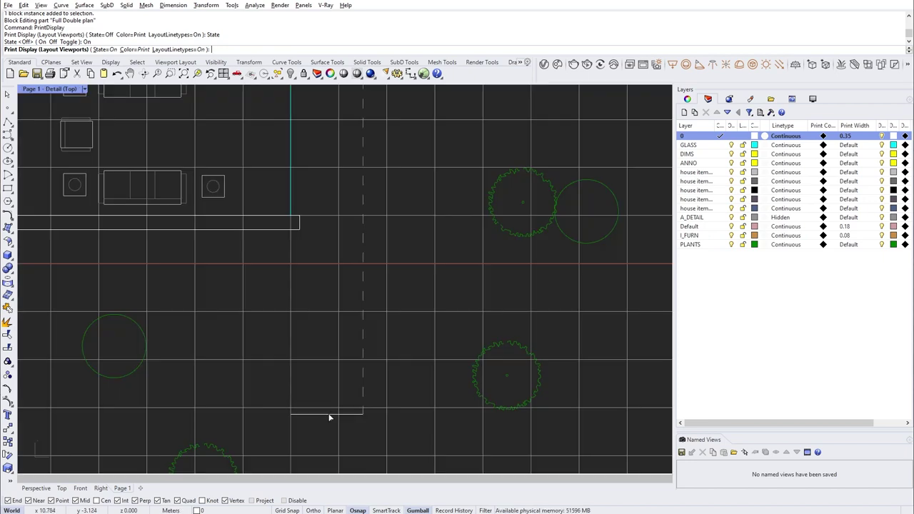
key(Return)
click(330, 414)
text(ml)
key(Return)
click(361, 353)
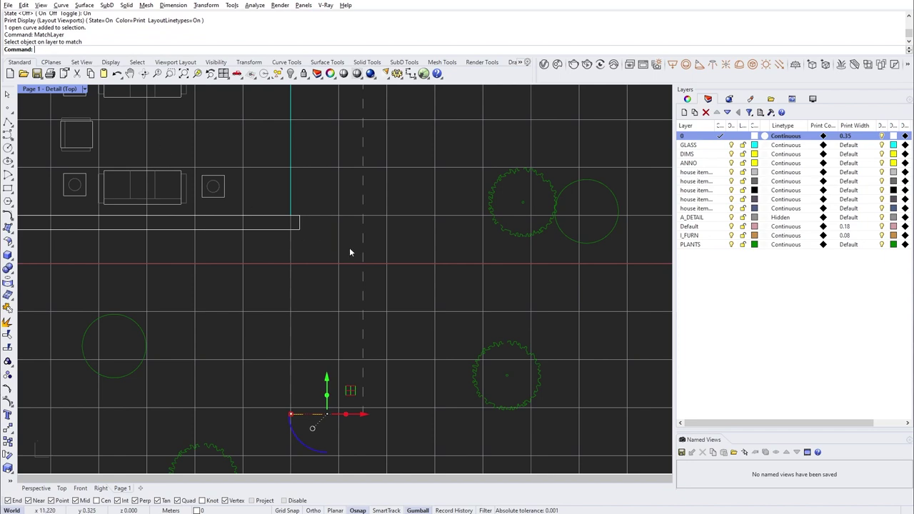
click(426, 260)
Step: Move the bathroom toilet's block and curves to the layer house items drawing_01 and return to the layout page
right_drag(387, 171, 366, 403)
right_drag(393, 188, 347, 366)
scroll(356, 400, up, 3)
click(354, 398)
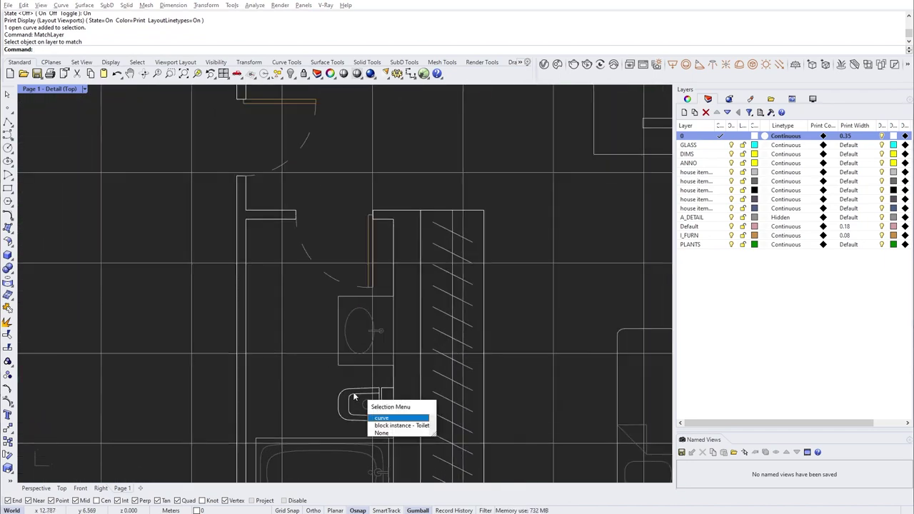
drag(323, 362, 405, 424)
key(space)
key(Escape)
right_click(703, 173)
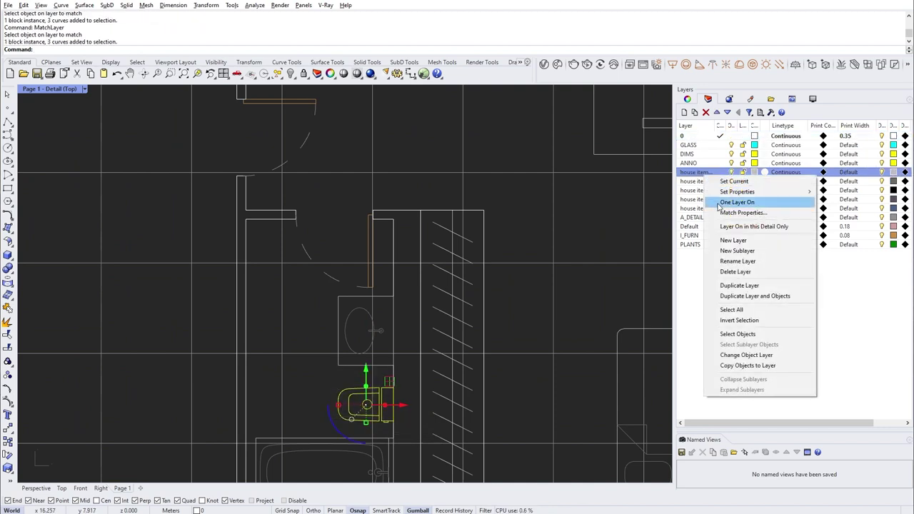
click(742, 355)
double_click(291, 370)
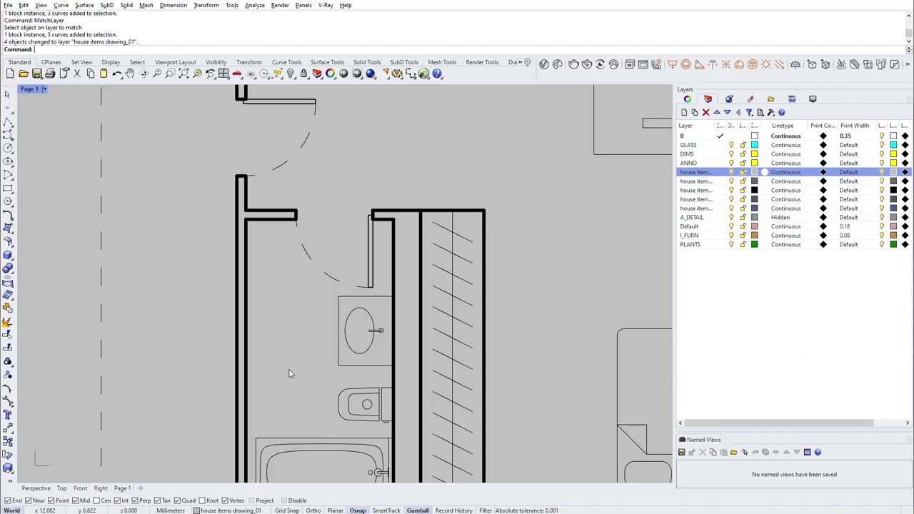
Step: Examine the line weights of both buildings and the surrounding trees on the layout page
scroll(294, 344, down, 6)
right_drag(294, 344, 420, 307)
scroll(419, 311, down, 5)
scroll(441, 284, up, 8)
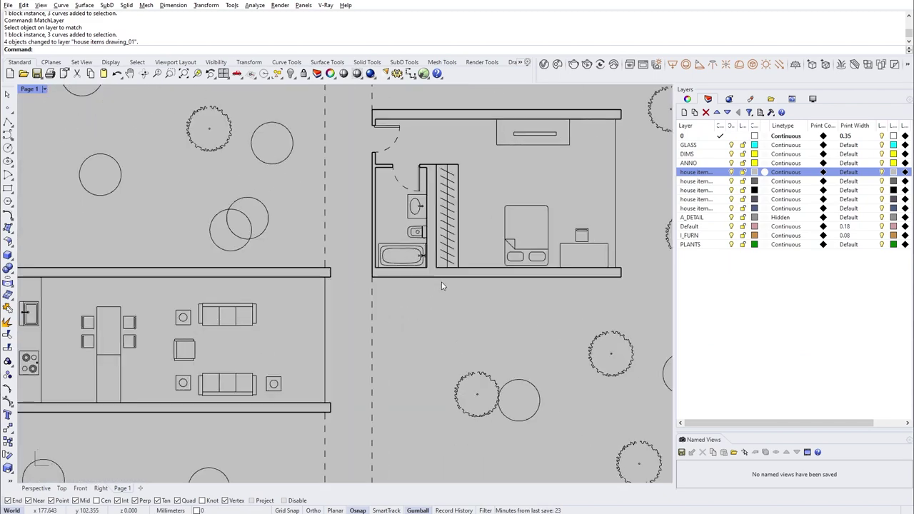
right_drag(252, 355, 311, 438)
right_drag(462, 288, 461, 320)
scroll(346, 331, down, 4)
right_drag(341, 418, 381, 344)
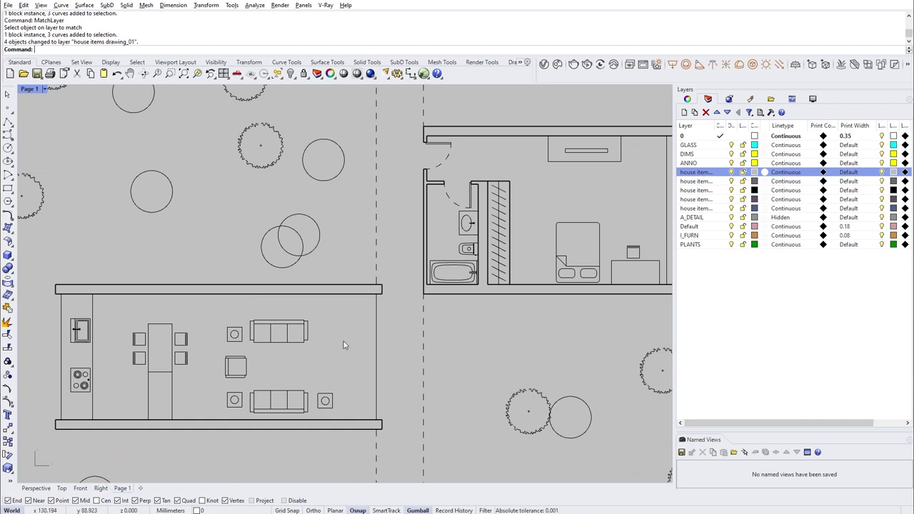
Step: Activate the plan detail and select all wall outlines of the living room and bedroom buildings
double_click(342, 344)
click(128, 294)
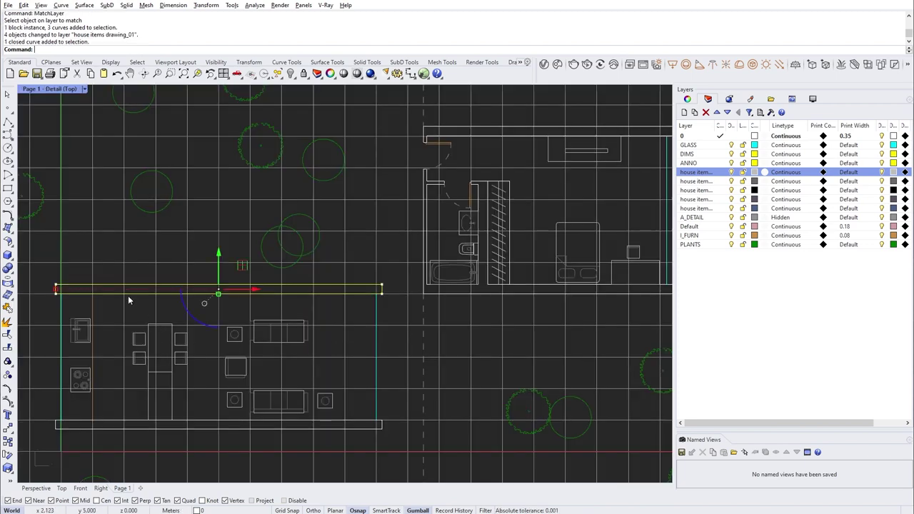
shift+click(166, 428)
shift+click(487, 284)
shift+click(496, 131)
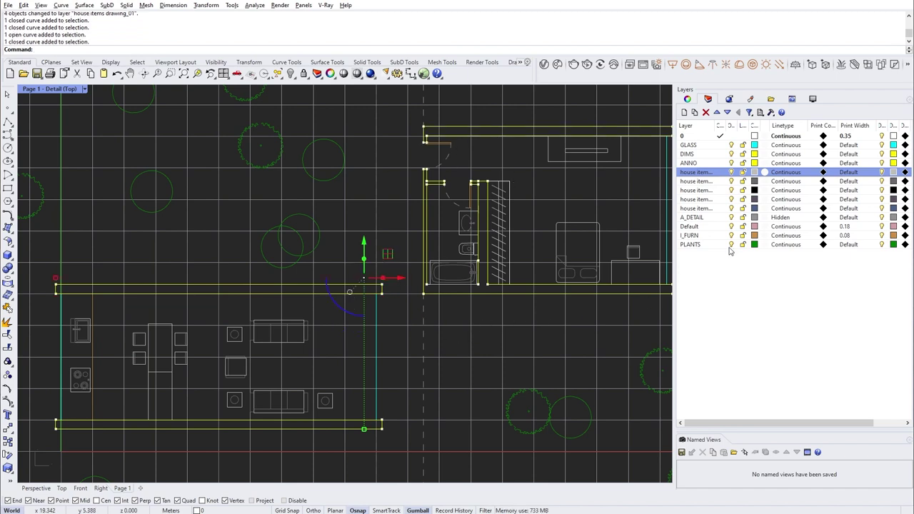
Step: Create a new layer named HATCH and make it the current layer
click(705, 265)
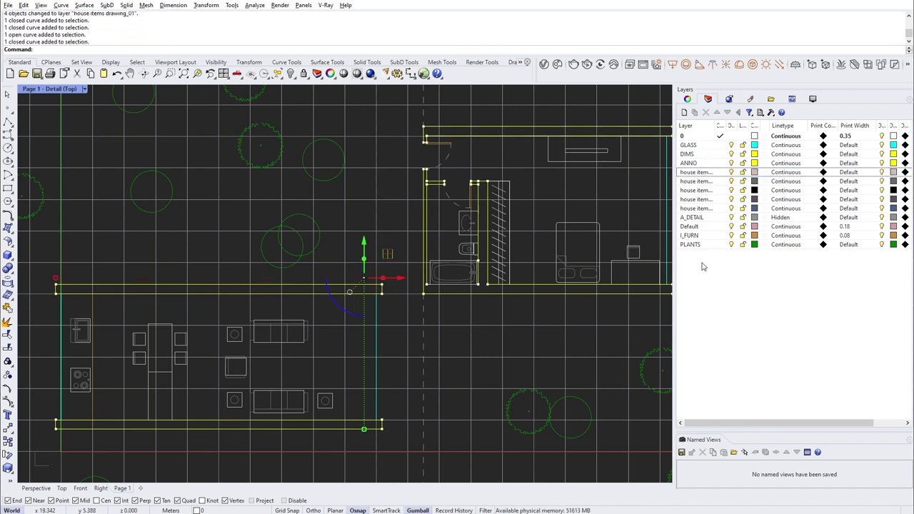
click(684, 112)
text(HATCH)
key(Return)
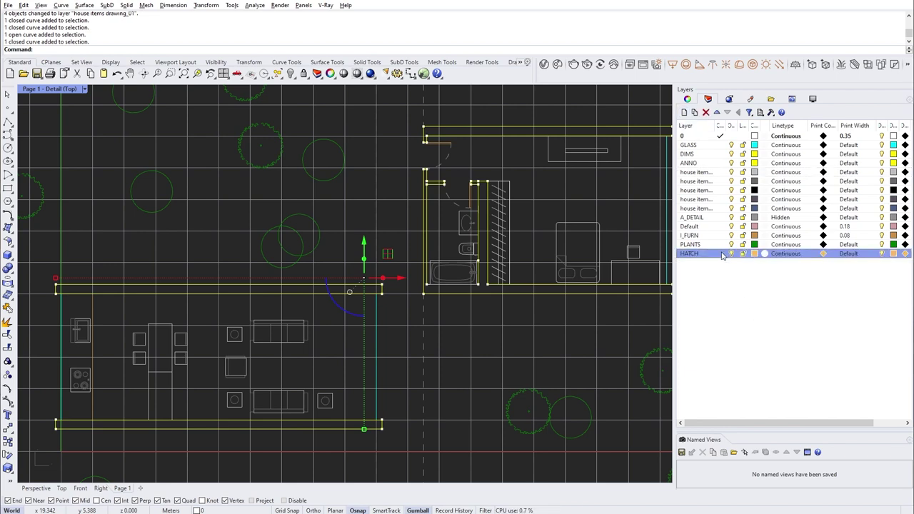
click(721, 254)
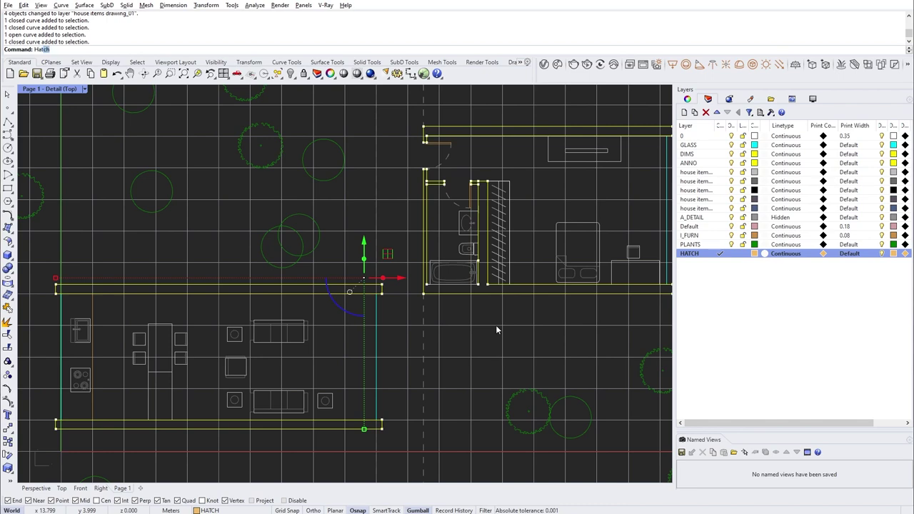
Step: Fill the selected closed wall outlines with the Solid hatch pattern
key(Return)
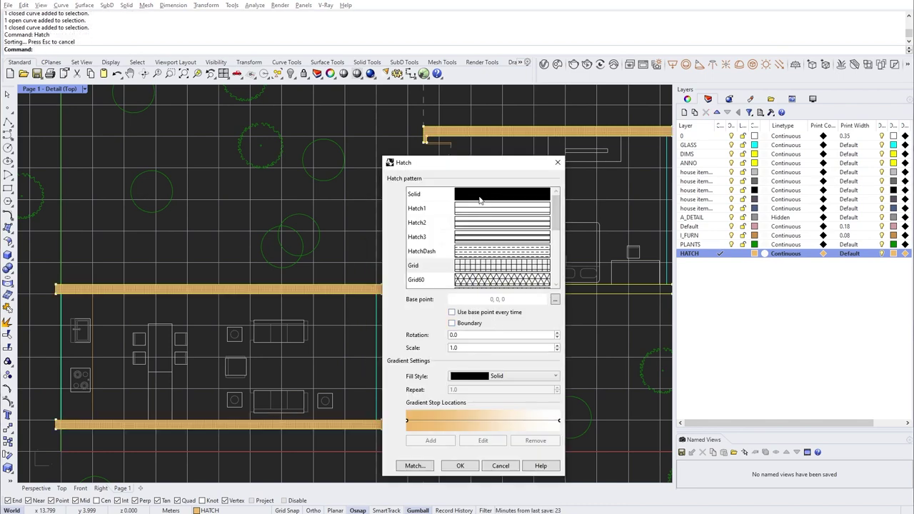
click(480, 198)
click(458, 466)
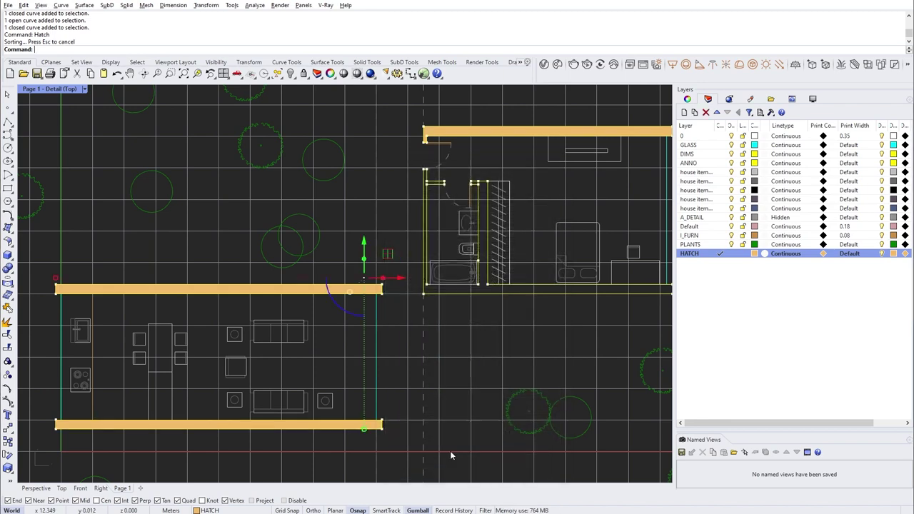
Step: Set the HATCH layer's color to grey #A3A3A3
click(823, 254)
key(Return)
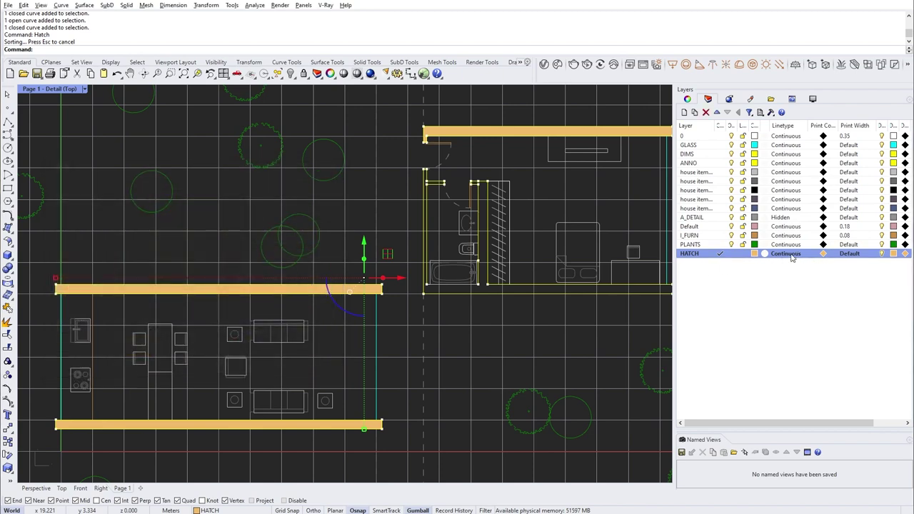
click(755, 254)
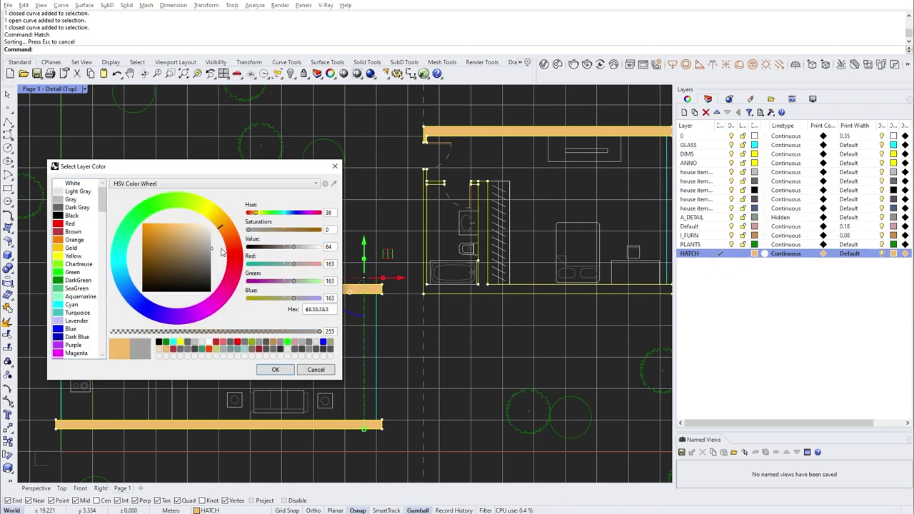
click(274, 370)
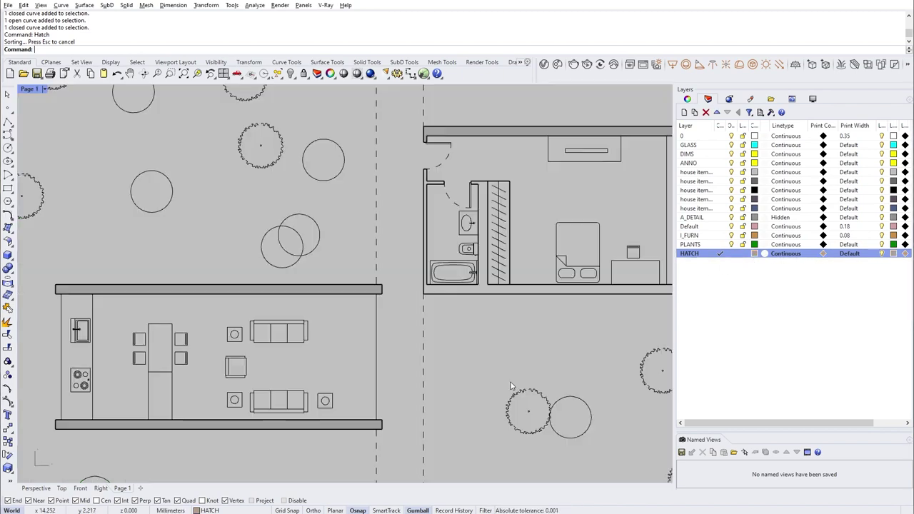
Step: Activate the plan detail and select the unhatched wall outline around the bathroom and bedroom
right_drag(409, 373, 381, 408)
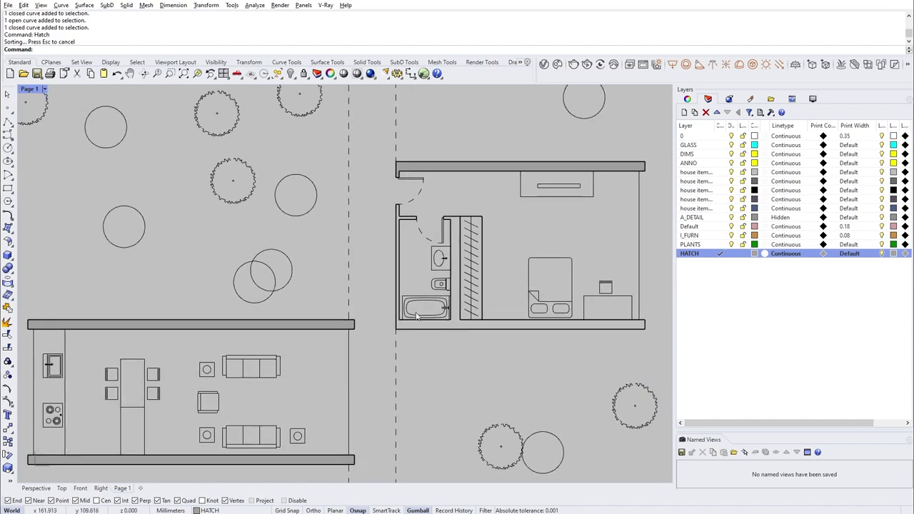
double_click(483, 332)
click(484, 328)
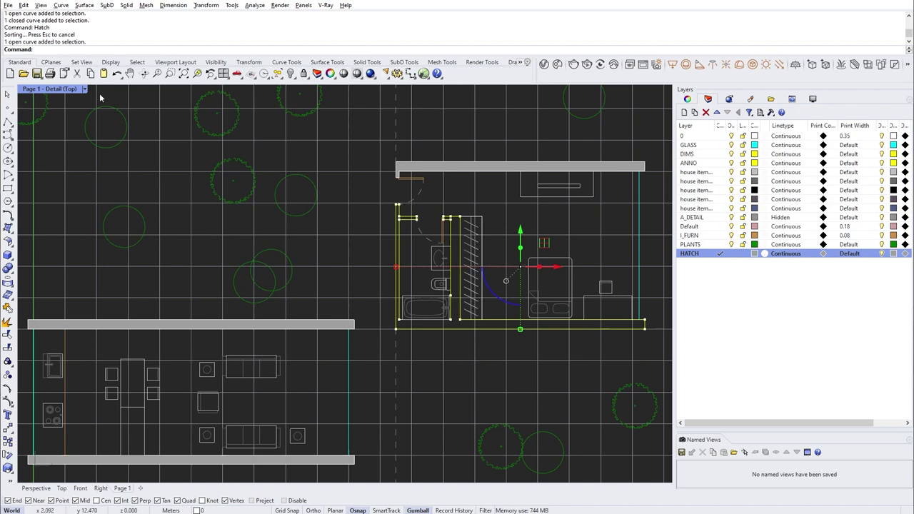
scroll(464, 313, up, 5)
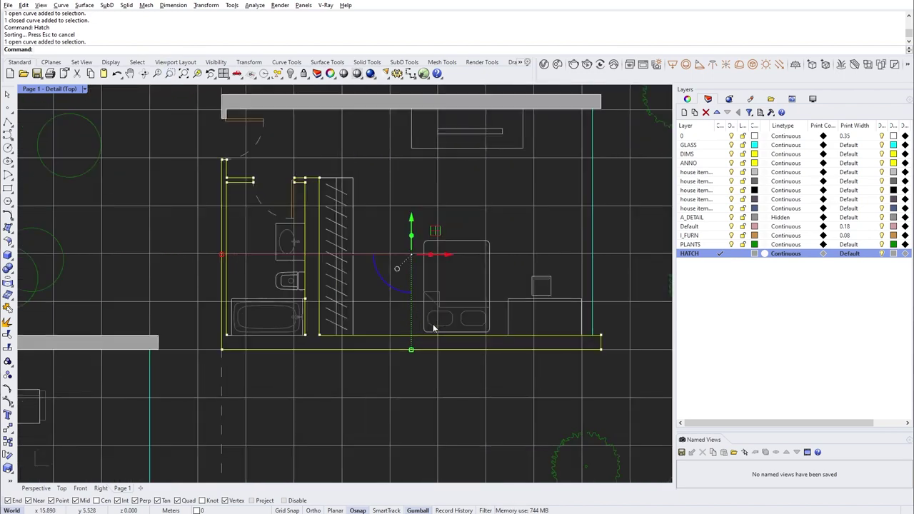
Step: Try to close the selected wall outline with CloseCrv and undo the closure
text(Cl)
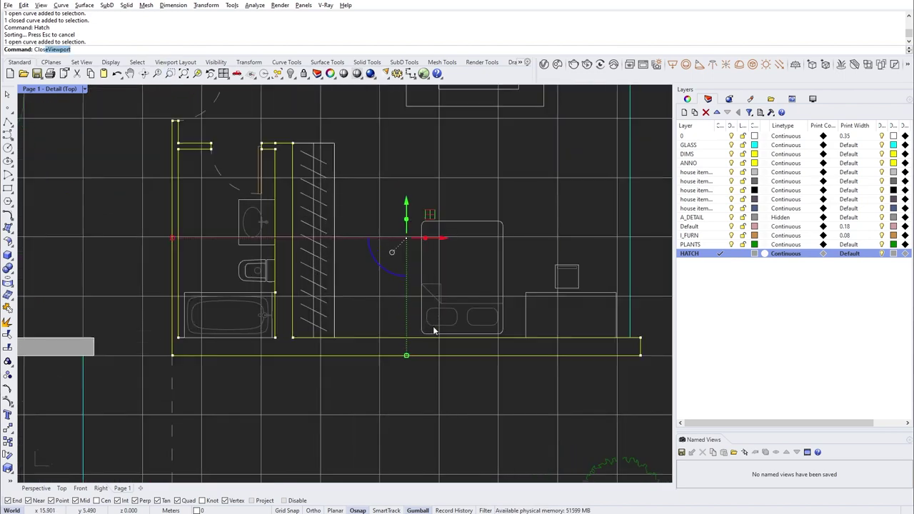
text(losecrv)
key(Return)
key(ctrl+z)
Step: Isolate the bathroom and bedroom wall outline by locking all other objects, and explode it into segments
click(287, 309)
click(292, 317)
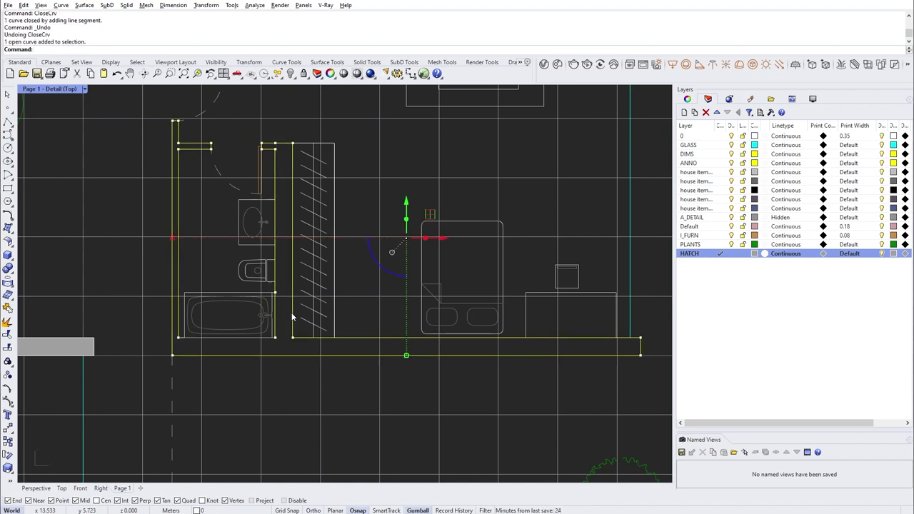
text(il)
key(Return)
click(291, 317)
key(Return)
text(ex)
key(Return)
key(Escape)
Step: Delete the short overlapping segment on the bathroom's inner wall line beside the bathtub
click(277, 318)
click(320, 341)
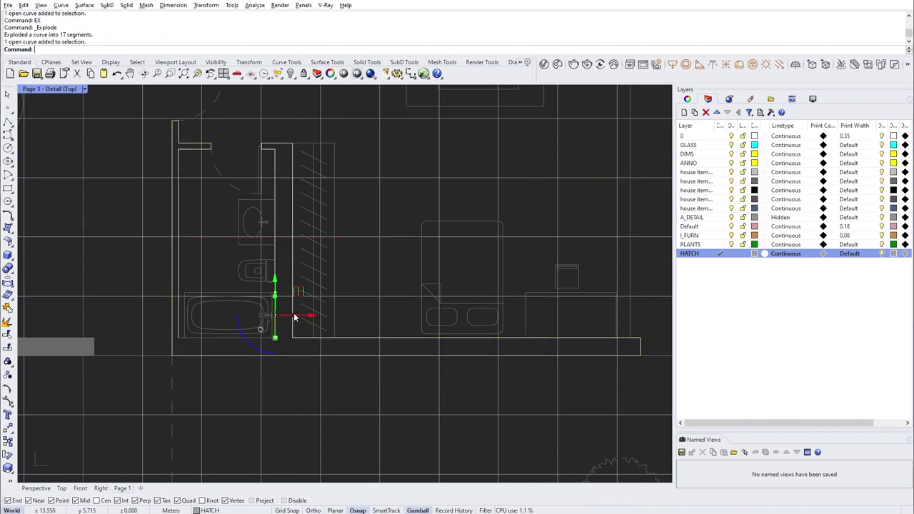
text(d)
key(Return)
click(274, 323)
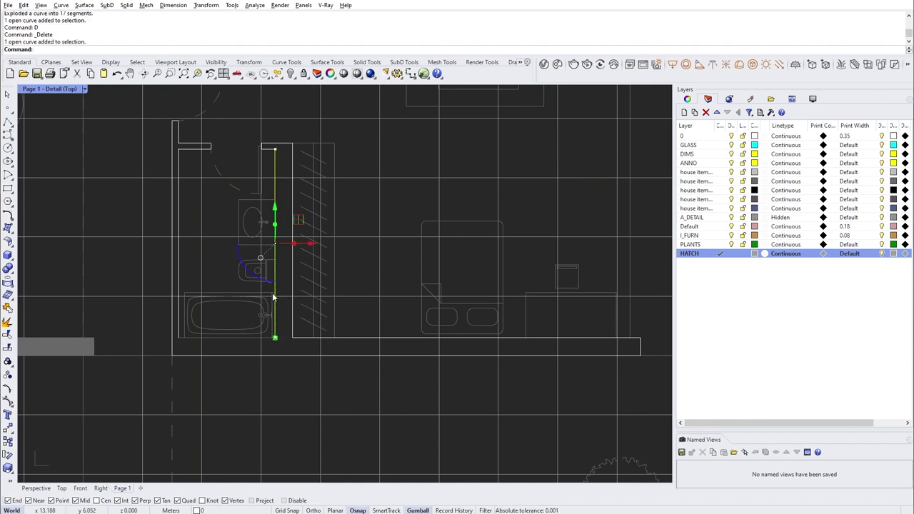
key(Escape)
Step: Join all the wall segments into one curve and close it with CloseCrv
key(ctrl+a)
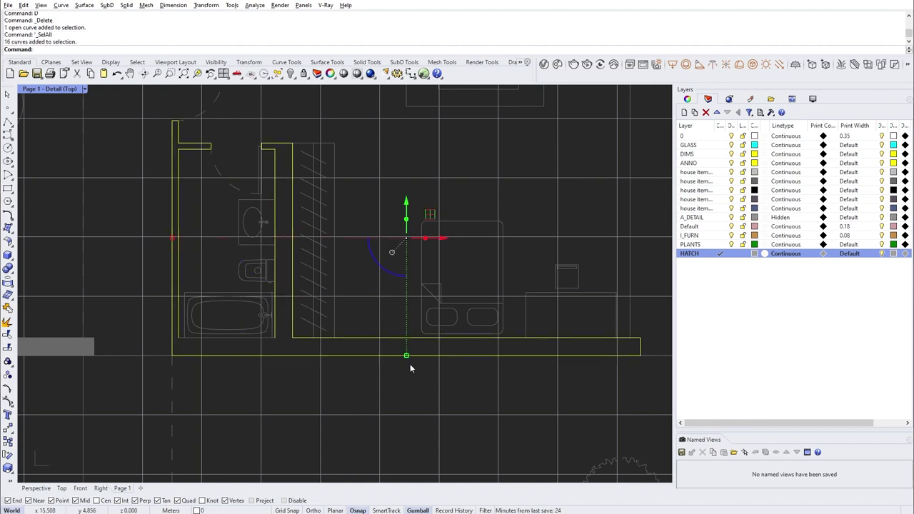
text(j)
key(Return)
text(CloseCrv)
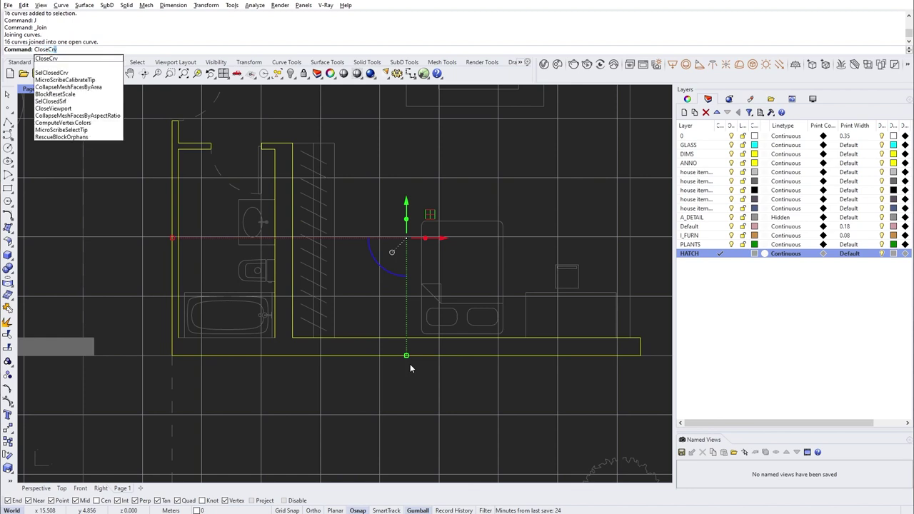
key(Return)
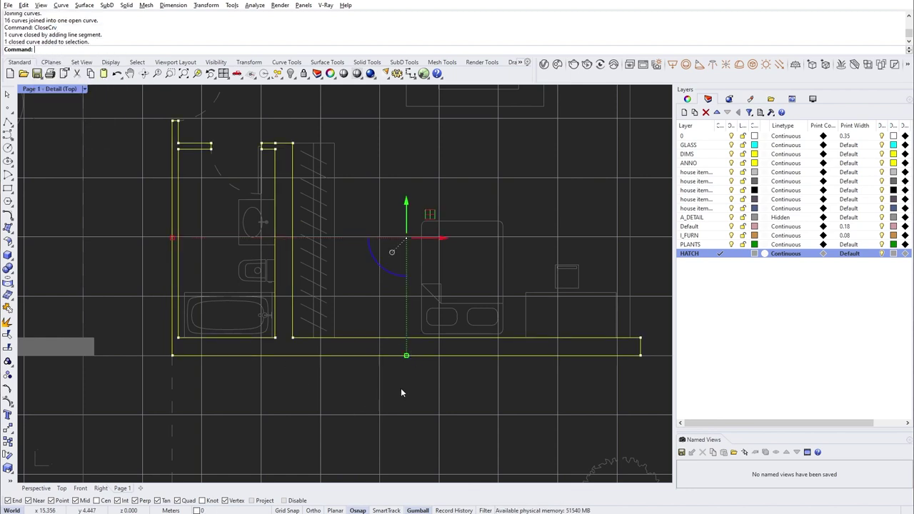
Step: Fill the closed bathroom and bedroom wall outline with a Solid hatch and return to the layout page
text(Hatch)
key(Return)
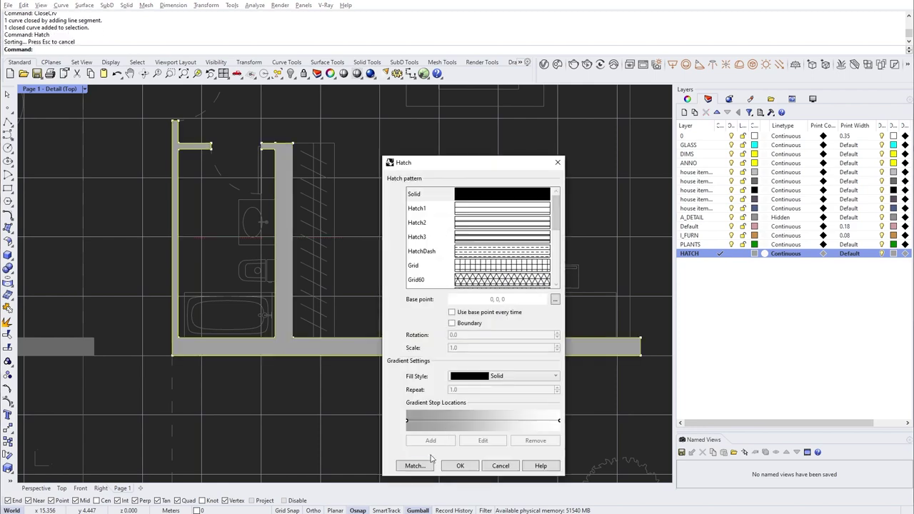
click(457, 466)
double_click(362, 424)
Step: Examine the hatched walls and the line weights of doors, wardrobe and fixtures on the layout page
scroll(349, 365, down, 8)
mouse_move(358, 373)
right_down()
mouse_move(401, 339)
mouse_move(488, 317)
right_up()
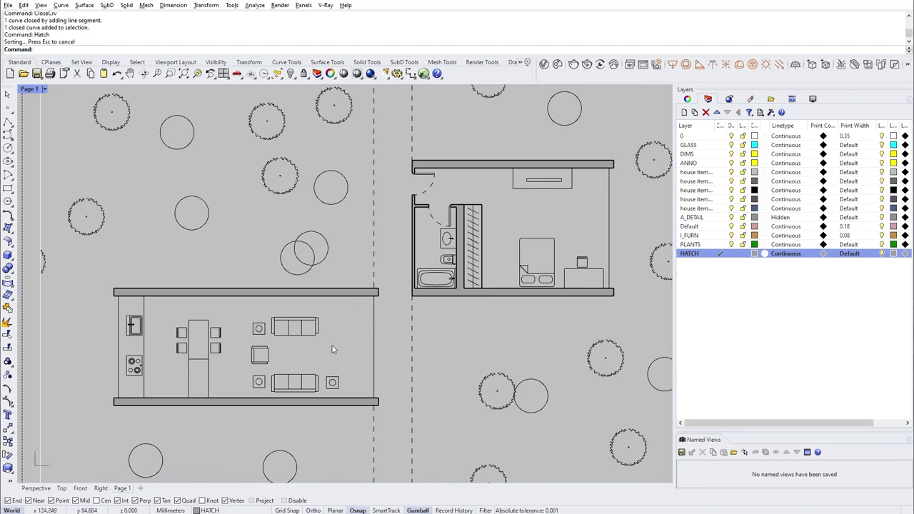
scroll(361, 329, up, 2)
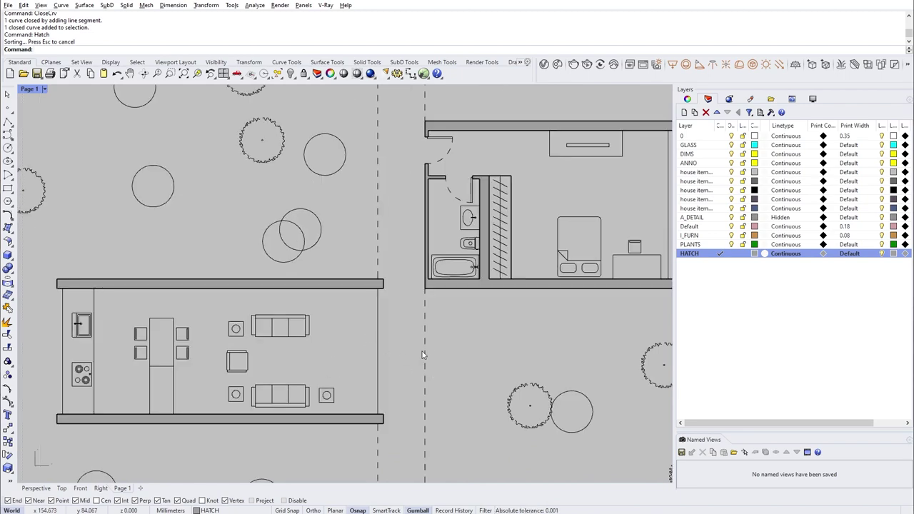
scroll(433, 321, up, 2)
scroll(433, 319, down, 2)
scroll(433, 320, up, 1)
right_drag(366, 223, 303, 360)
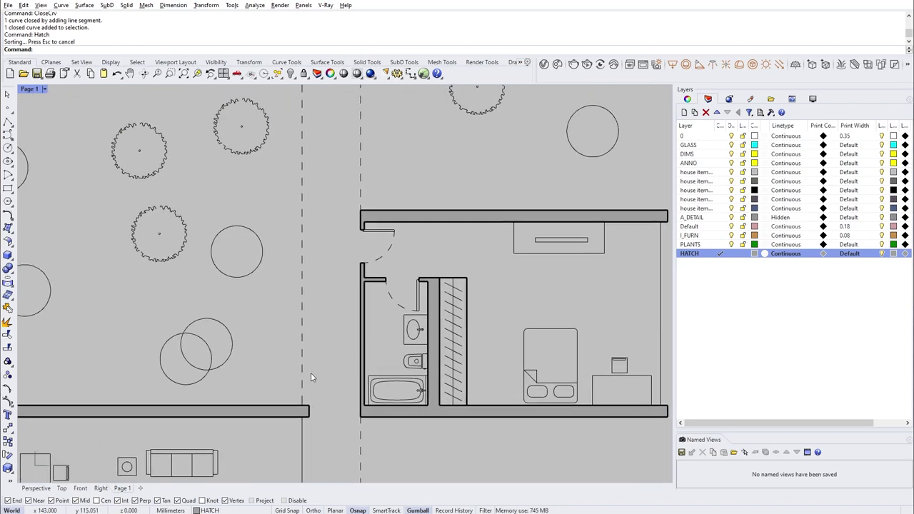
scroll(333, 357, up, 1)
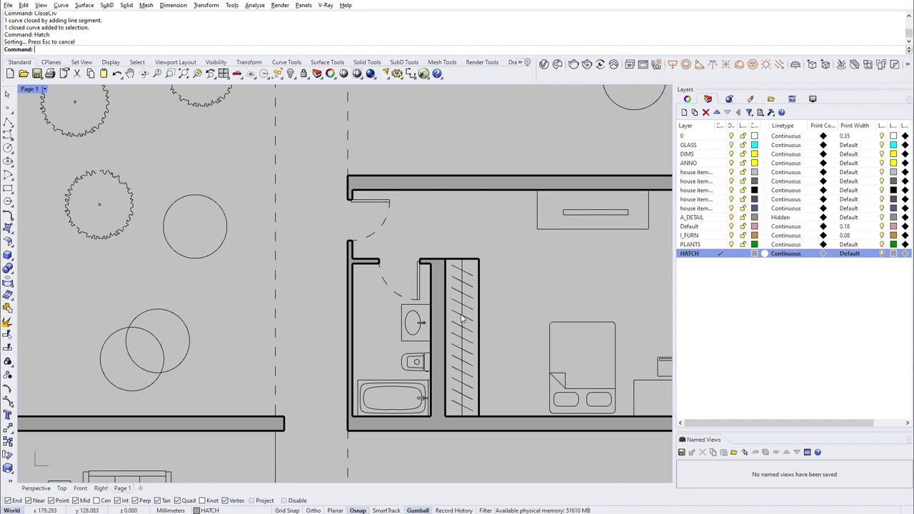
Step: Set the print color of the A_DETAIL layer to dark grey #5A5A5A
click(694, 154)
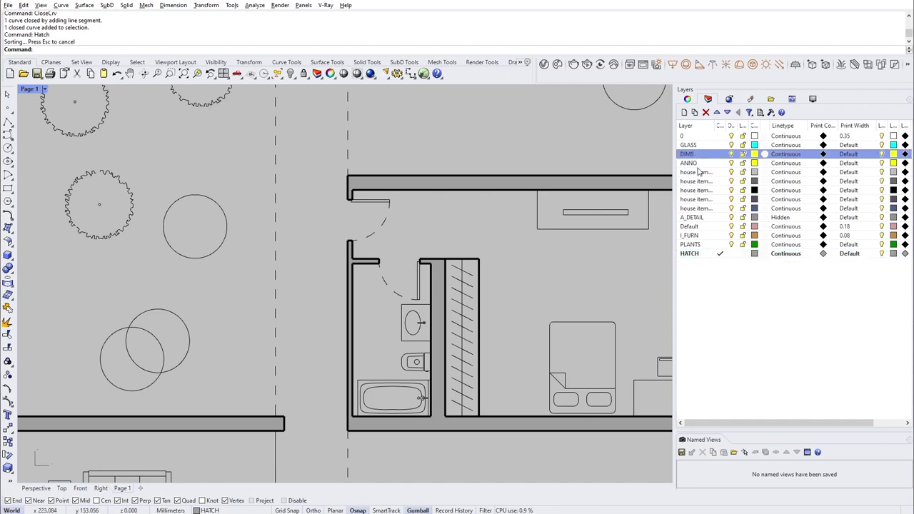
click(690, 218)
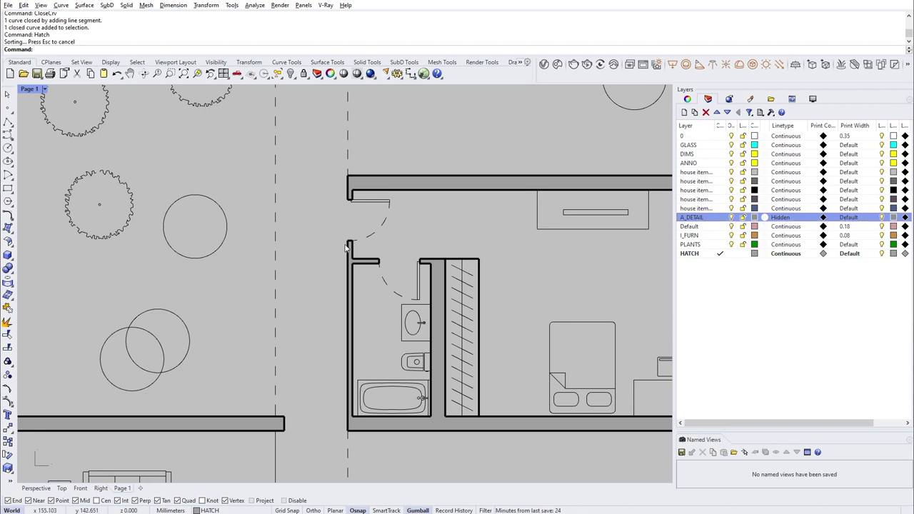
click(822, 219)
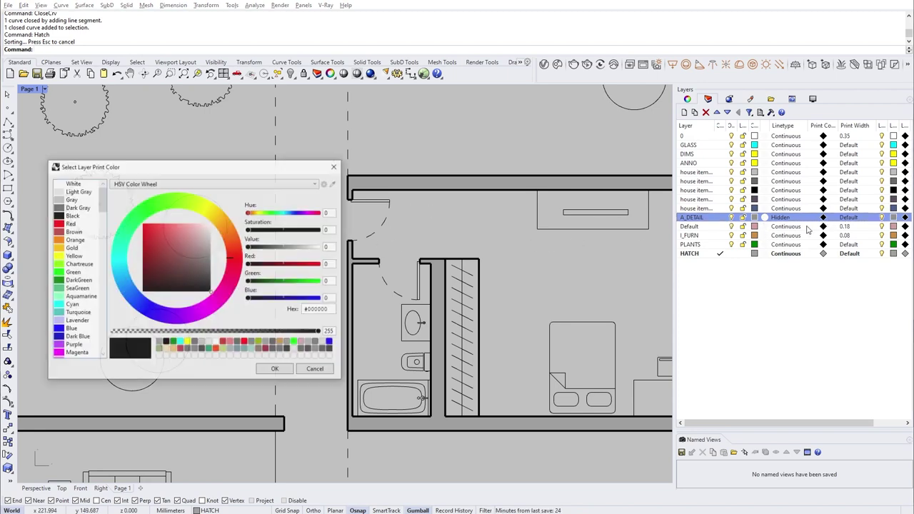
drag(207, 272, 223, 271)
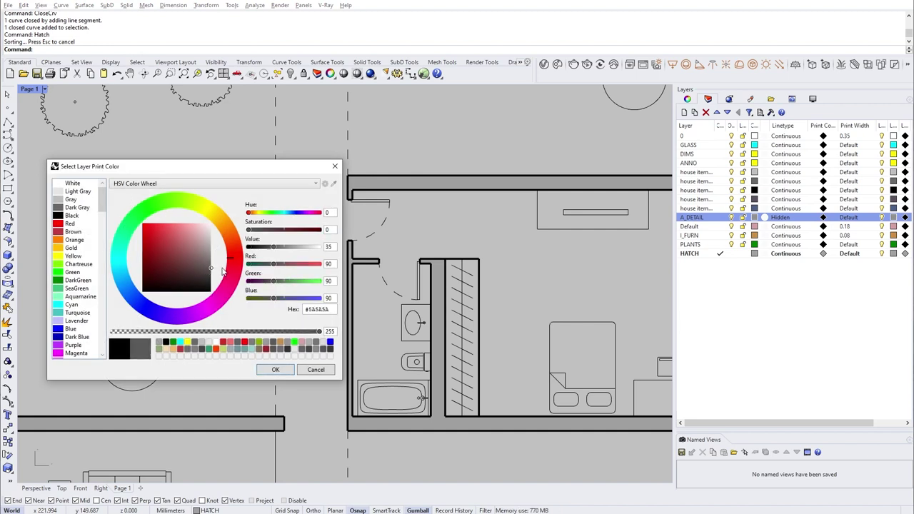
click(274, 369)
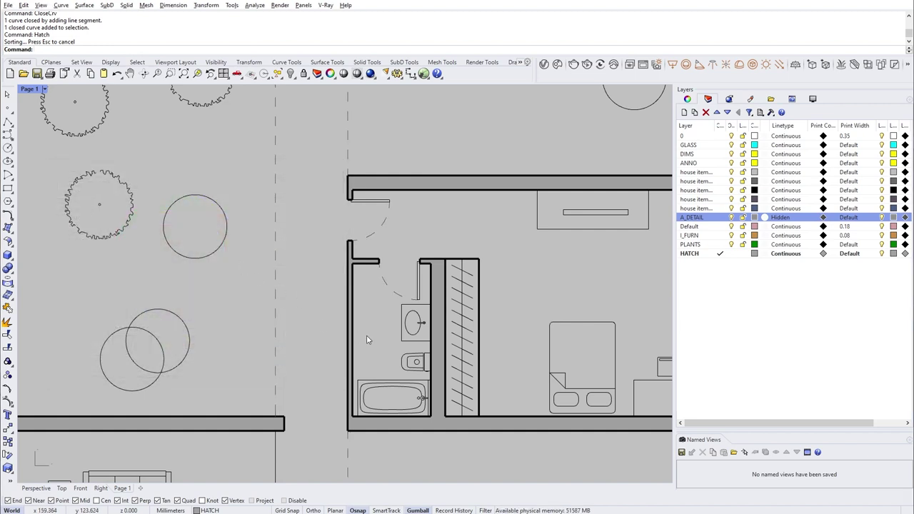
Step: Set the print width of the GLASS layer to 0.18 mm
scroll(367, 352, down, 2)
right_drag(353, 408, 575, 226)
scroll(509, 324, up, 2)
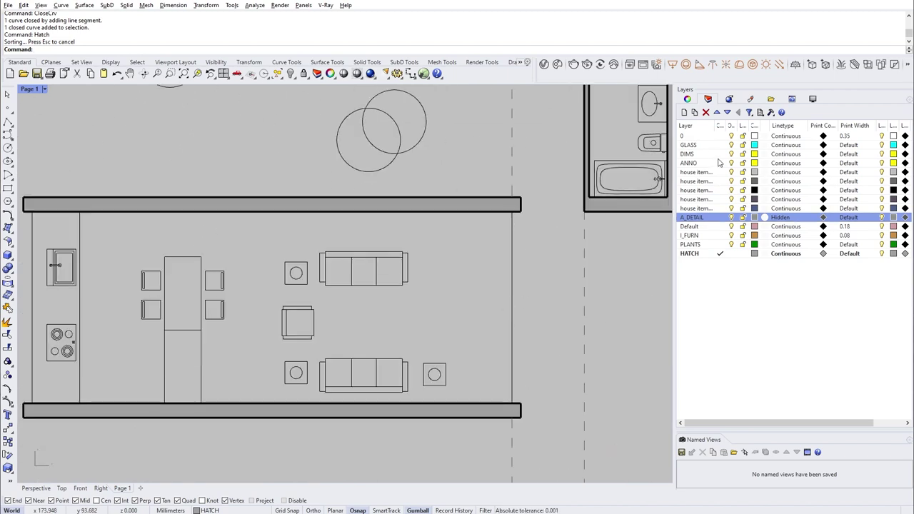
click(688, 145)
click(848, 146)
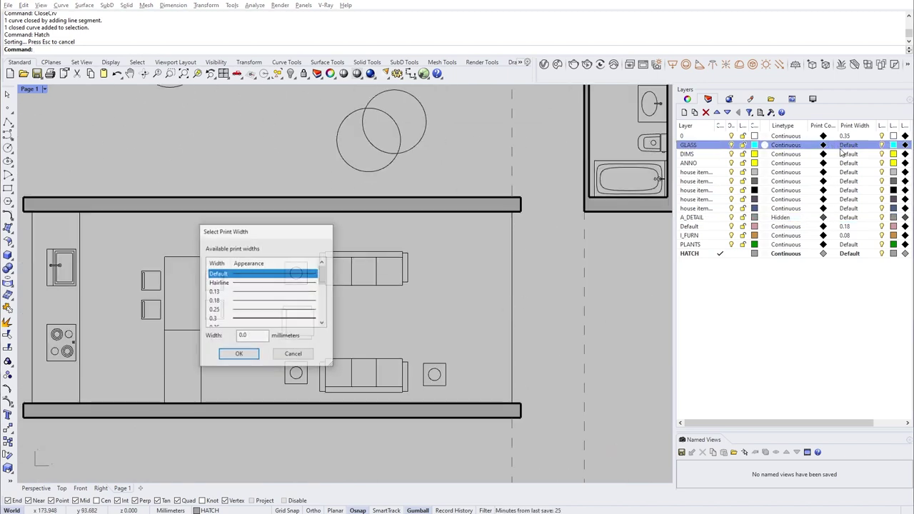
double_click(284, 301)
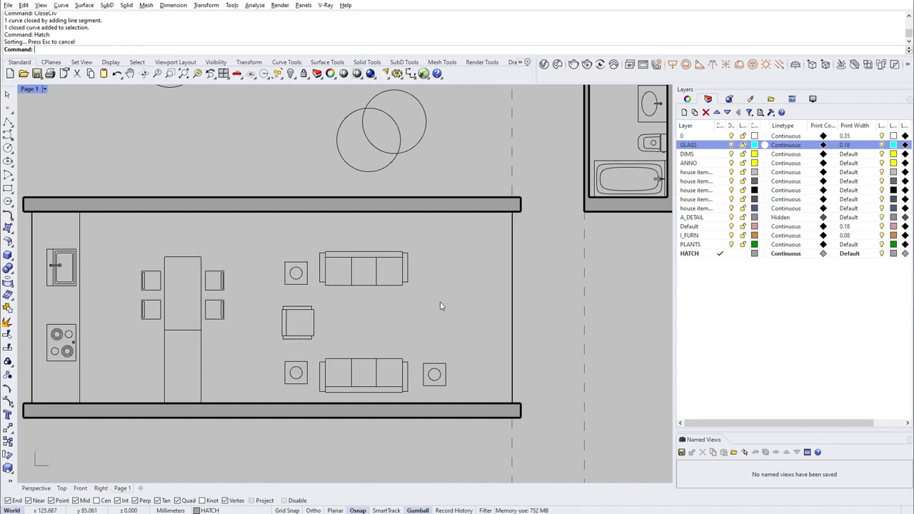
Step: Examine the glass line weight against the walls, dashed lines and furniture of both buildings on the layout page
right_drag(536, 330, 431, 322)
scroll(428, 320, down, 4)
right_drag(492, 336, 384, 367)
scroll(307, 368, up, 3)
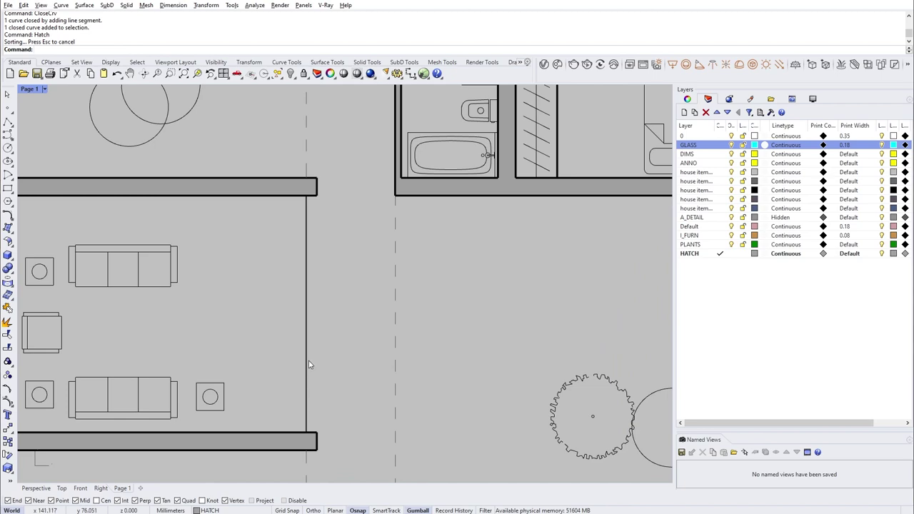
scroll(309, 364, down, 2)
right_drag(295, 372, 406, 366)
scroll(405, 366, down, 2)
right_drag(526, 367, 404, 350)
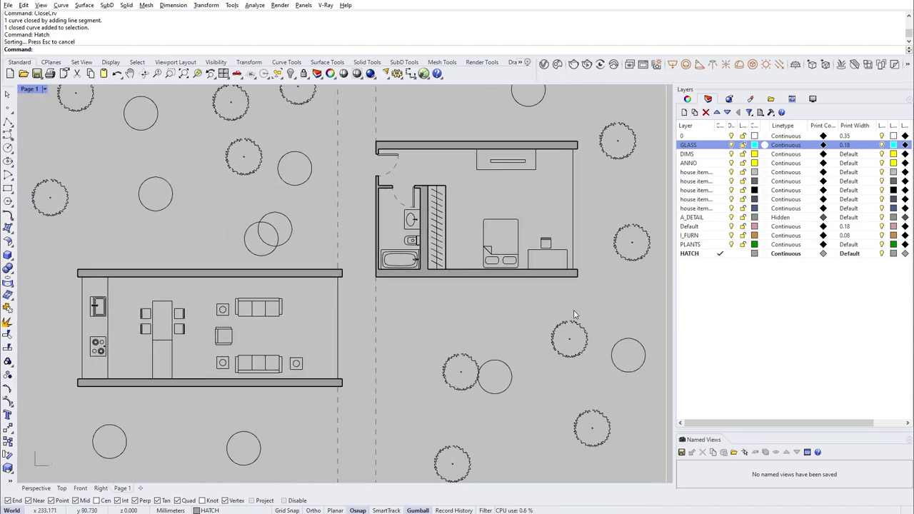
Step: Set the print color of the PLANTS layer to DarkGreen
click(699, 245)
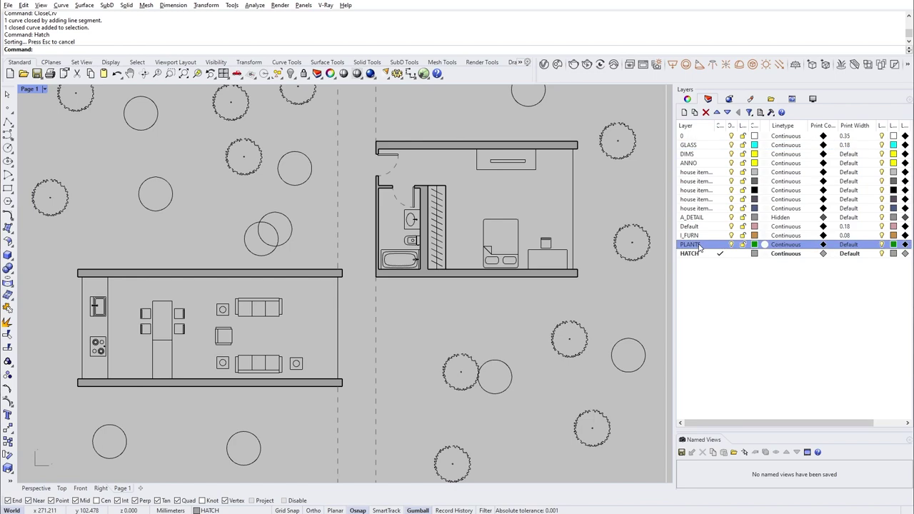
click(823, 245)
click(73, 280)
key(Return)
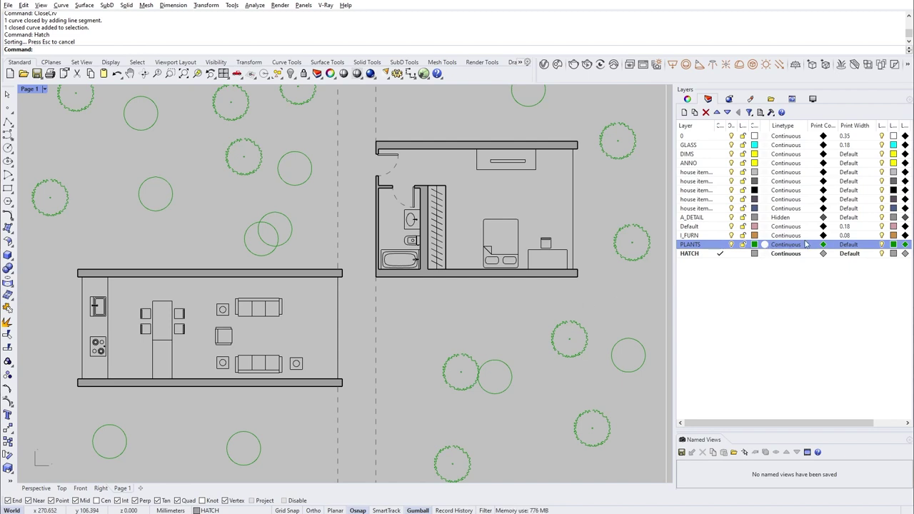
Step: Change the print color of the PLANTS layer to a light yellow-green
click(823, 245)
mouse_move(156, 286)
mouse_down()
mouse_move(171, 246)
mouse_move(161, 239)
mouse_up()
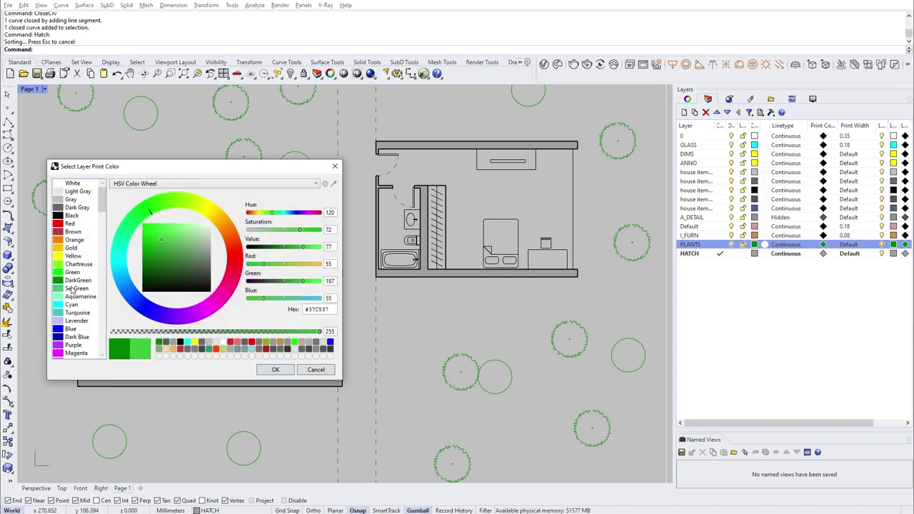
drag(191, 207, 183, 210)
click(275, 369)
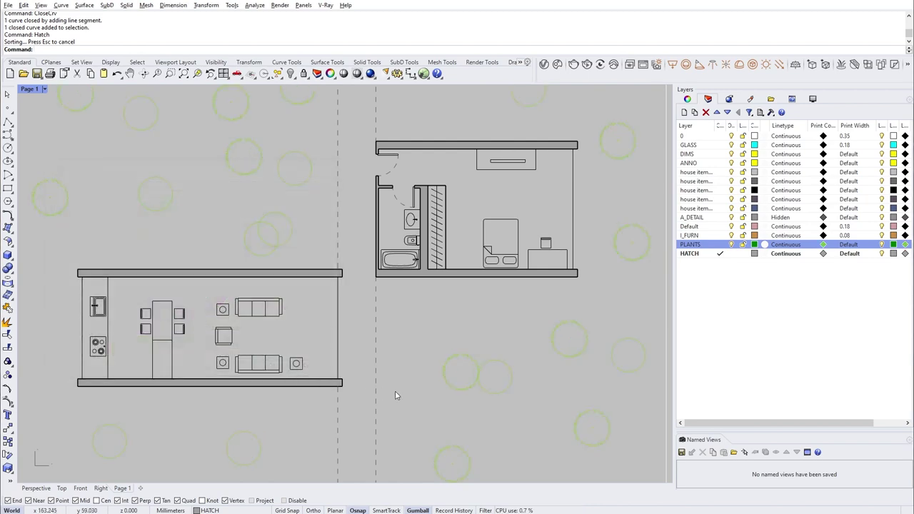
Step: Add a second landscape layout page, 279.5 by 216 mm, with one initial detail
scroll(405, 354, down, 4)
right_drag(429, 374, 414, 353)
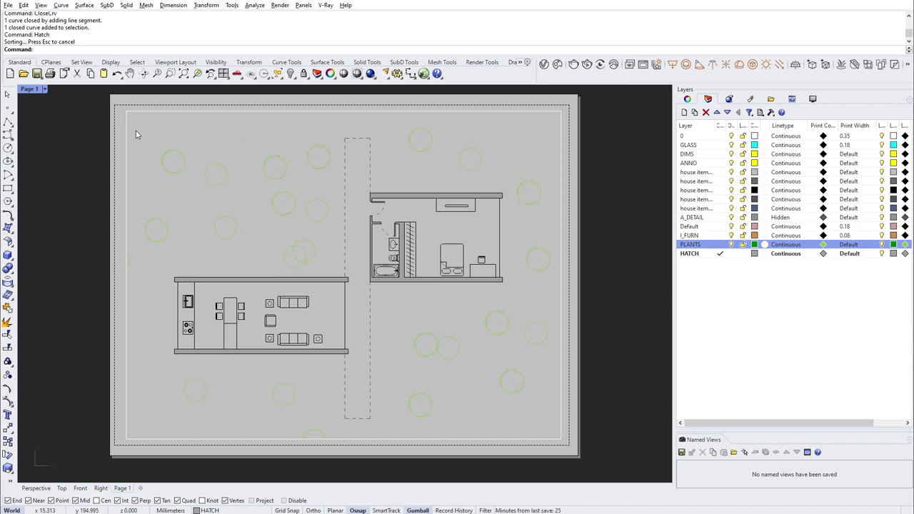
scroll(377, 332, up, 3)
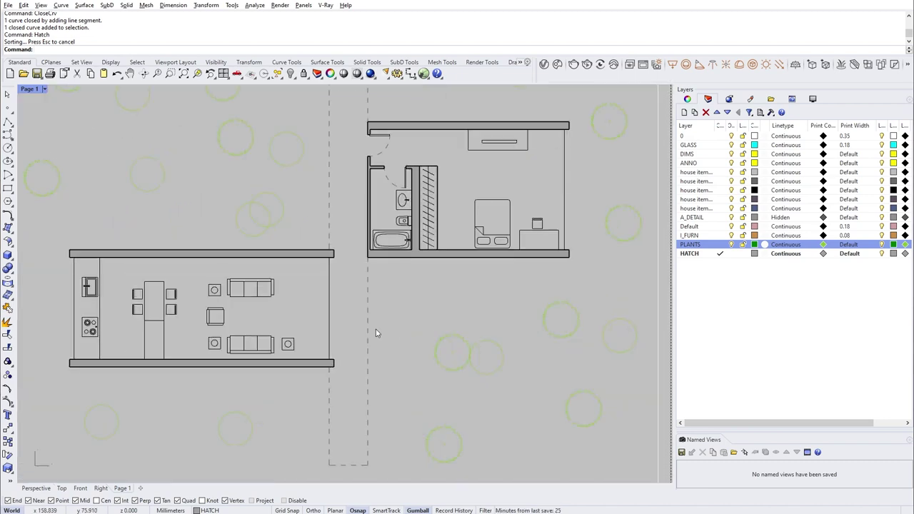
right_drag(376, 332, 410, 316)
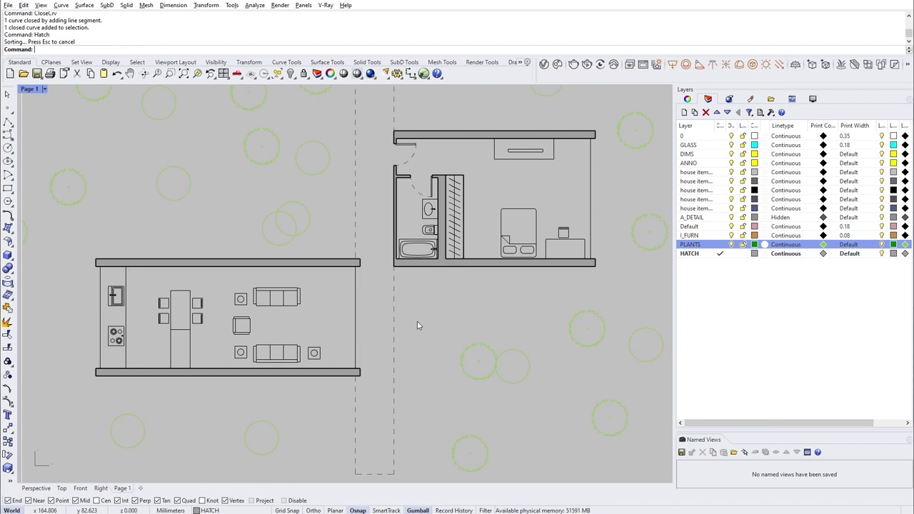
scroll(416, 325, down, 5)
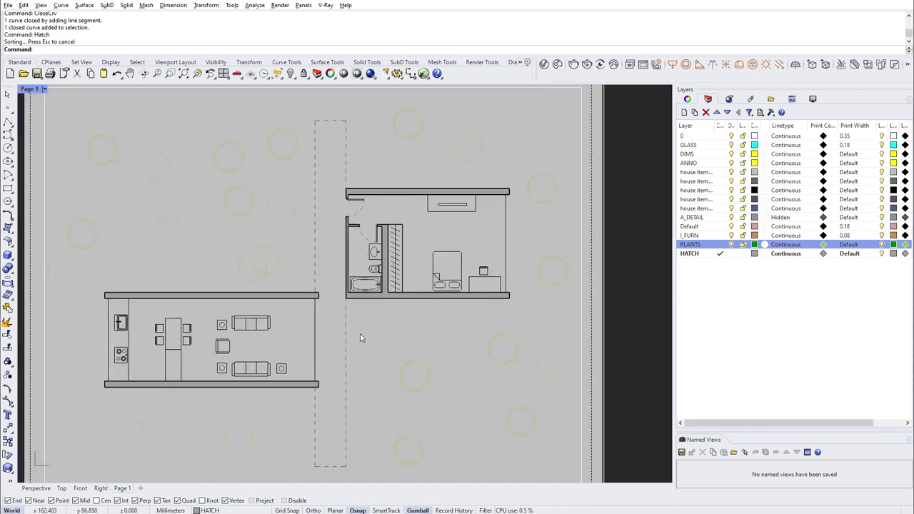
click(141, 488)
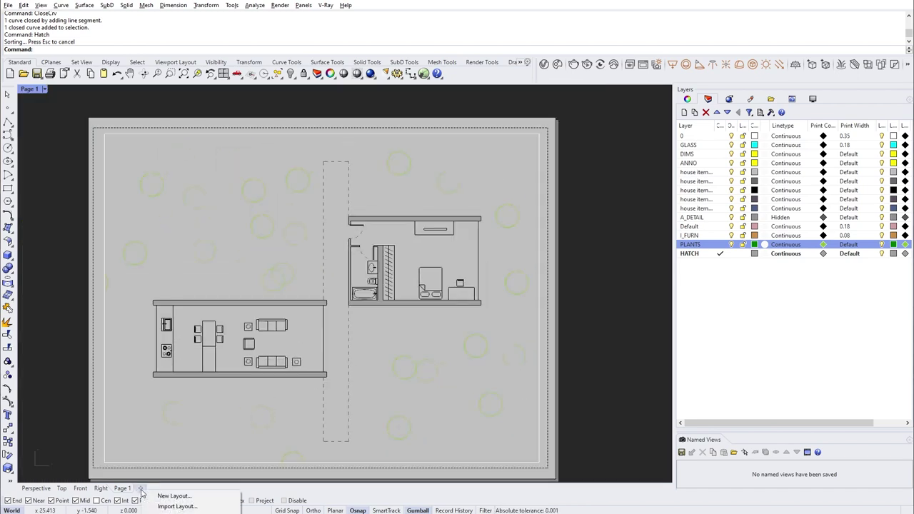
click(172, 495)
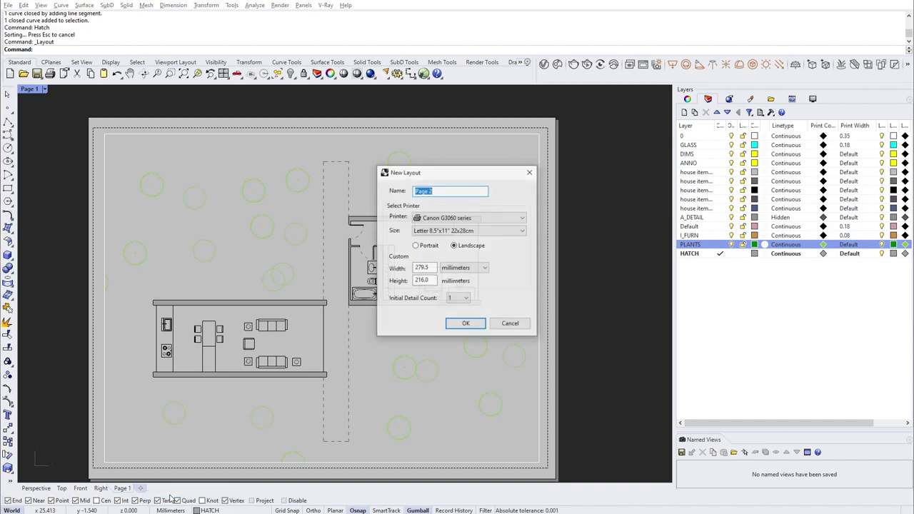
click(477, 325)
Step: Activate the new page's detail and unlock all locked objects in the drawing
double_click(306, 358)
scroll(189, 307, up, 8)
scroll(190, 304, up, 2)
right_drag(351, 345, 431, 329)
text(UNlock)
key(Return)
Step: Zoom the detail to the selected bedroom and bathroom building and return to the page space
drag(383, 247, 498, 317)
text(ZS)
key(Return)
double_click(463, 259)
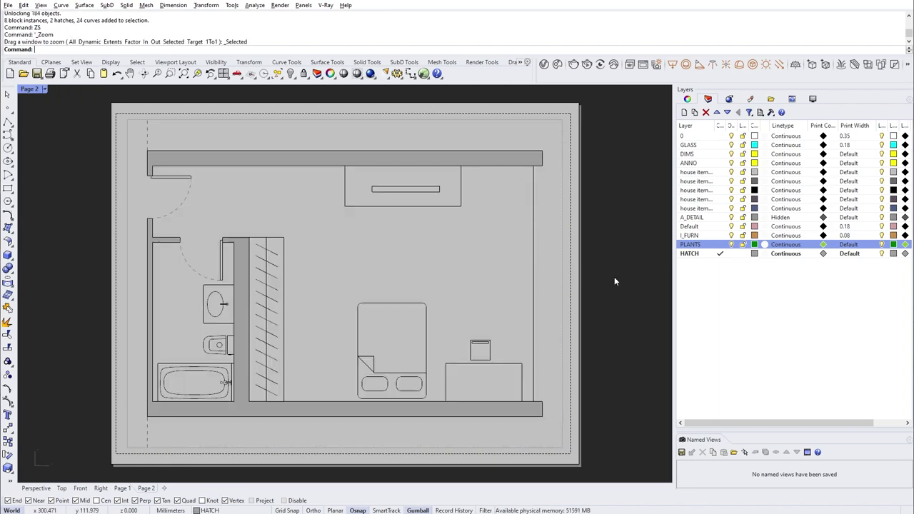
Step: Try 0.025 m in model per page millimetre as the bedroom detail's scale, and settle on 0.05 m
click(536, 289)
click(687, 99)
click(709, 169)
click(694, 170)
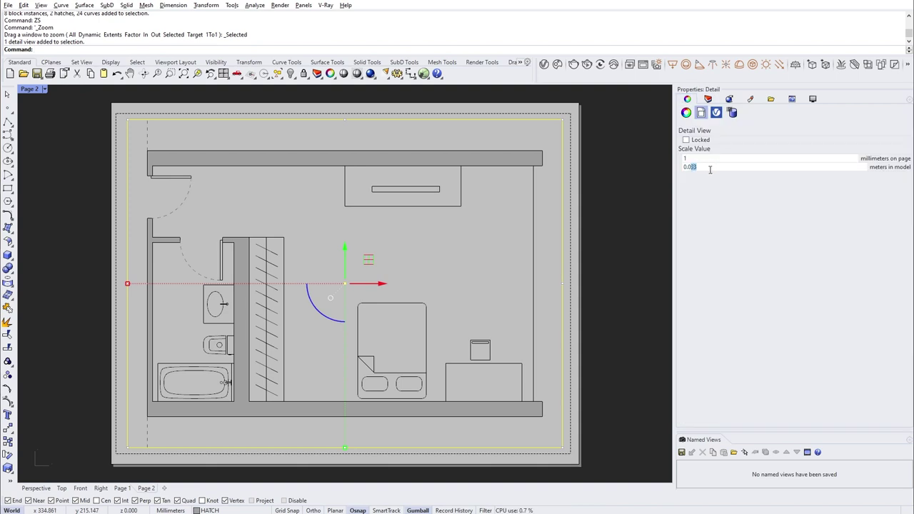
text(25)
key(Return)
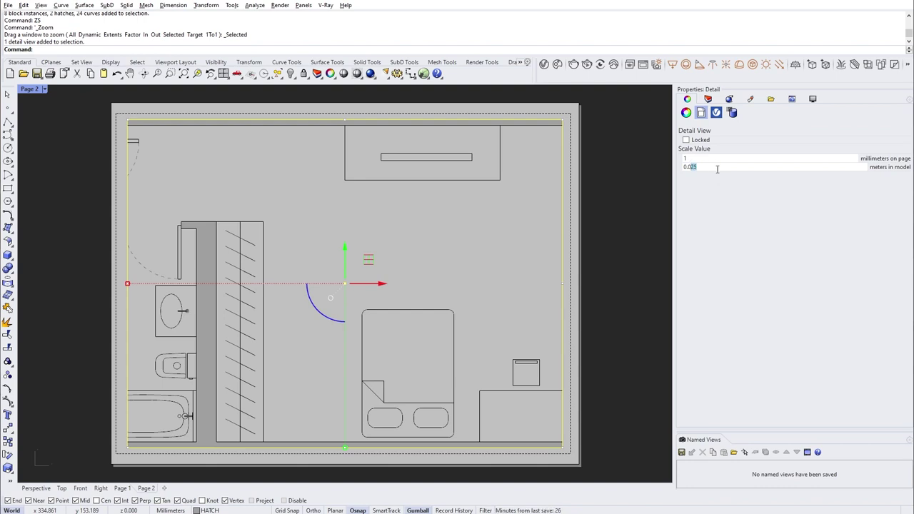
key(Return)
click(606, 333)
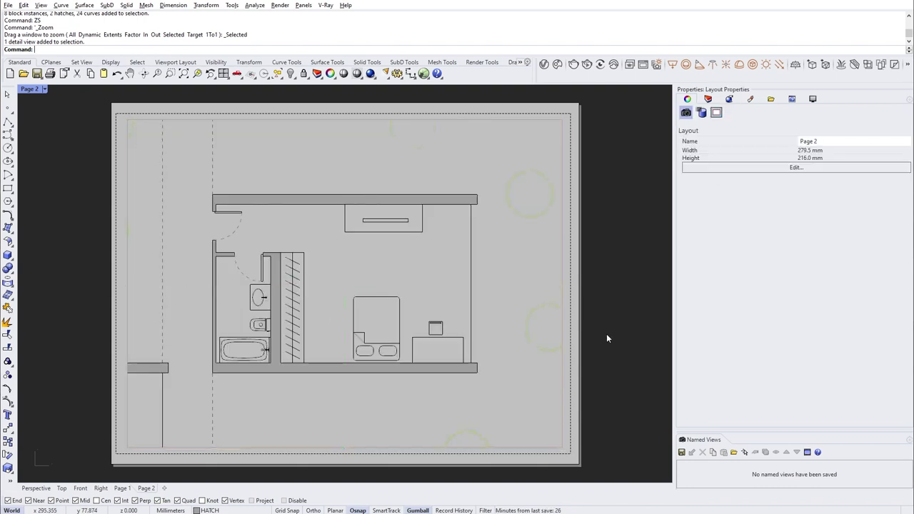
Step: Add a third layout page with the default page settings
click(164, 488)
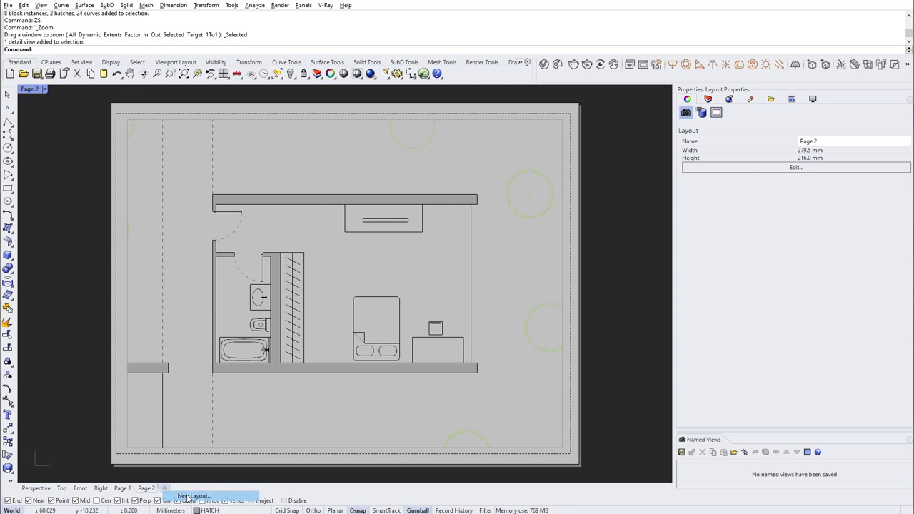
click(187, 494)
click(462, 325)
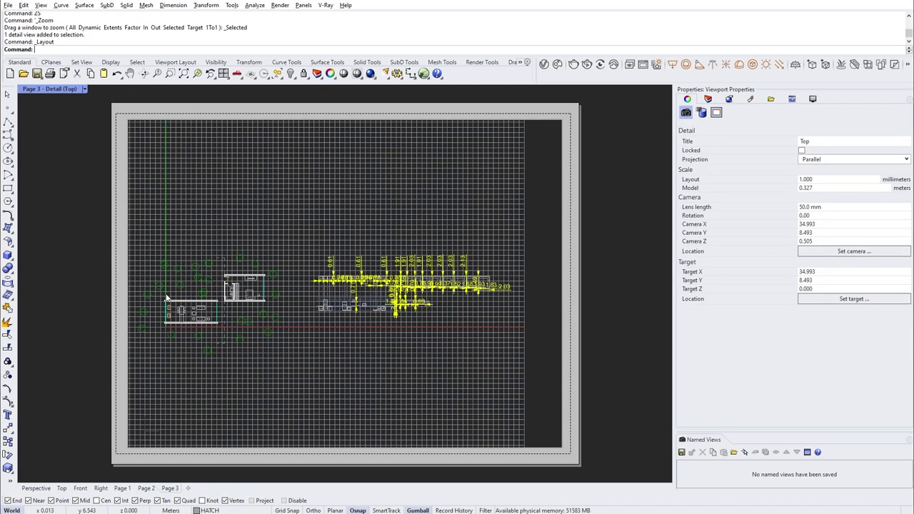
Step: Zoom the third page's detail to the selected kitchen and living building and return to the page space
drag(164, 296, 228, 322)
text(ZS)
key(Return)
double_click(440, 406)
Step: Set the kitchen and living detail's scale to 1 mm on page for 0.05 m in model
drag(598, 296, 509, 324)
double_click(700, 166)
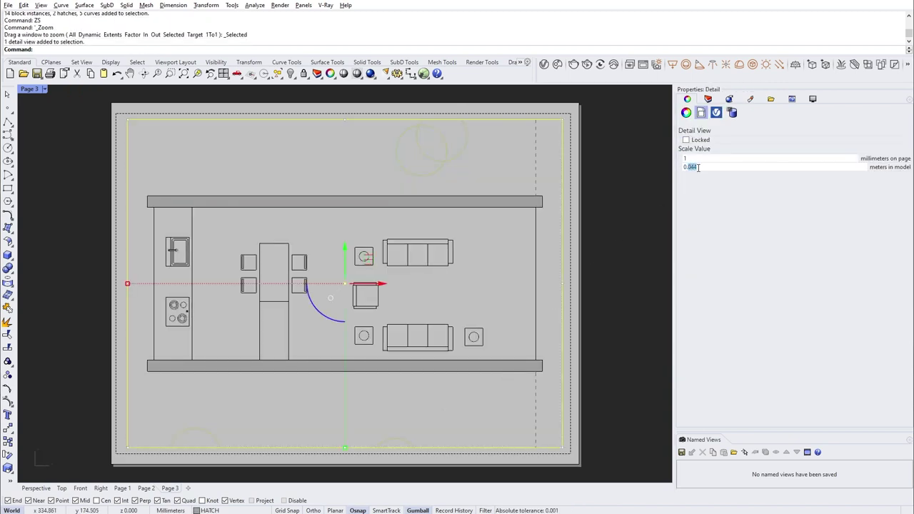
text(0.05)
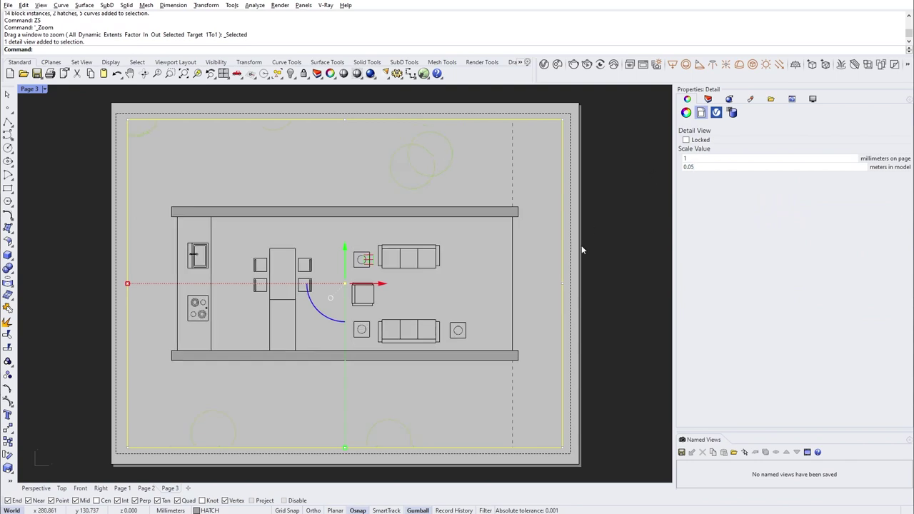
click(603, 292)
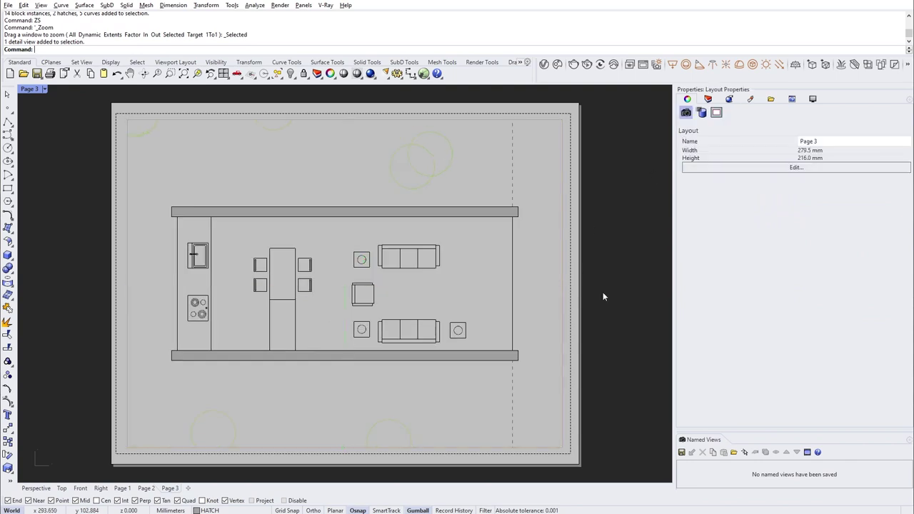
Step: In the Top view, copy the round-topped side table to the upper sofa's free end and beside the bed
click(122, 488)
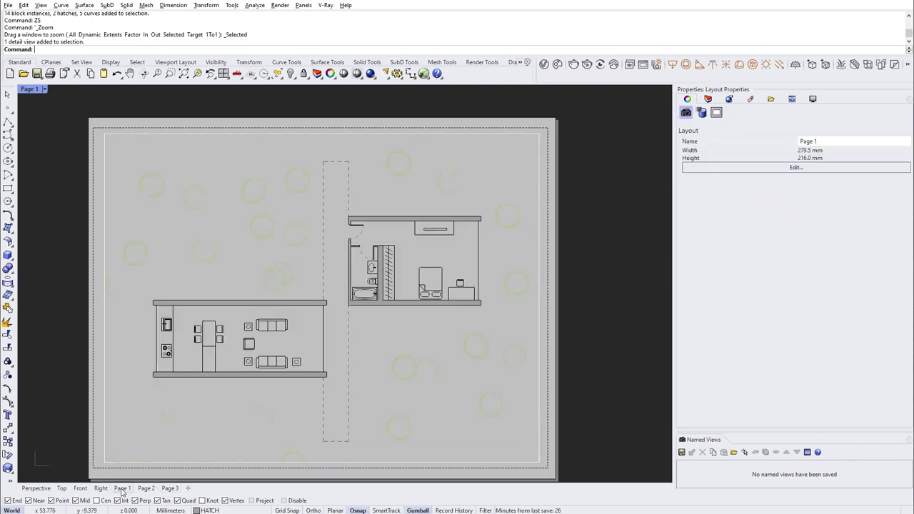
click(36, 488)
click(62, 488)
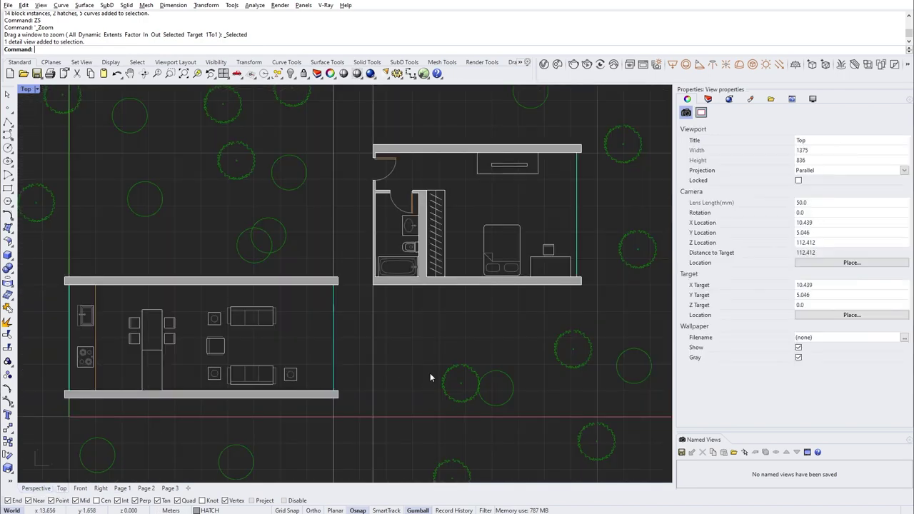
scroll(311, 364, up, 2)
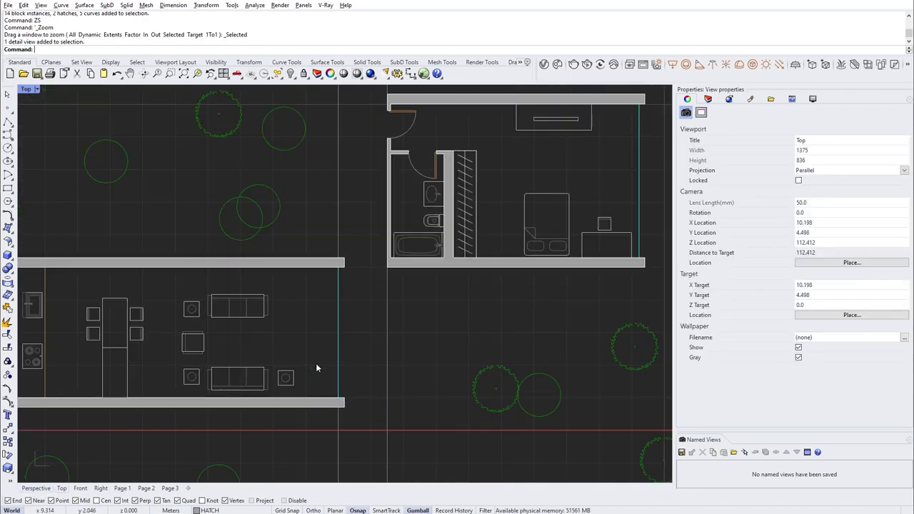
click(288, 372)
drag(309, 356, 536, 236)
click(562, 300)
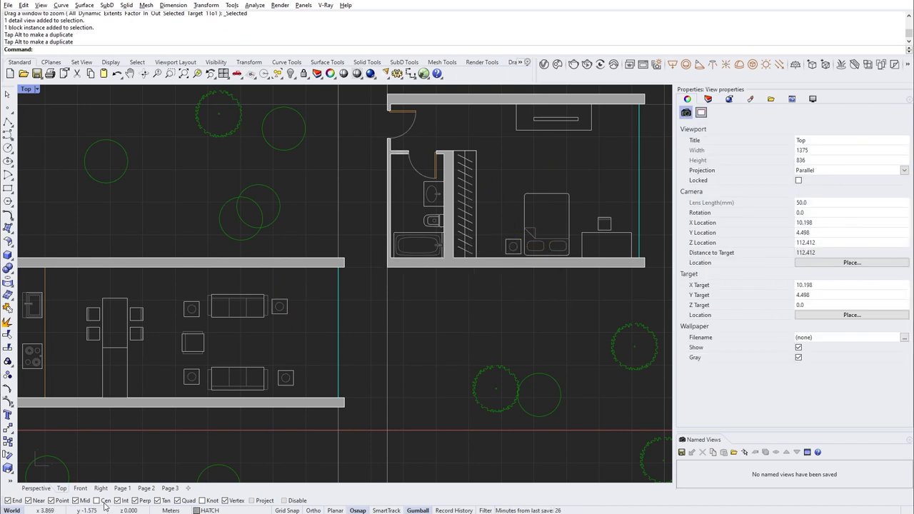
Step: Check the three layout pages and configure the print setup to output multiple layouts 1-3
click(122, 488)
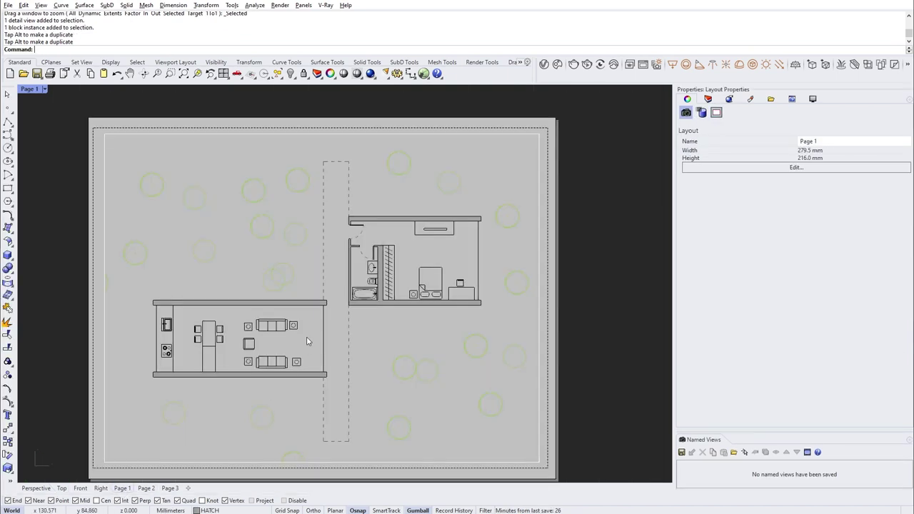
click(145, 489)
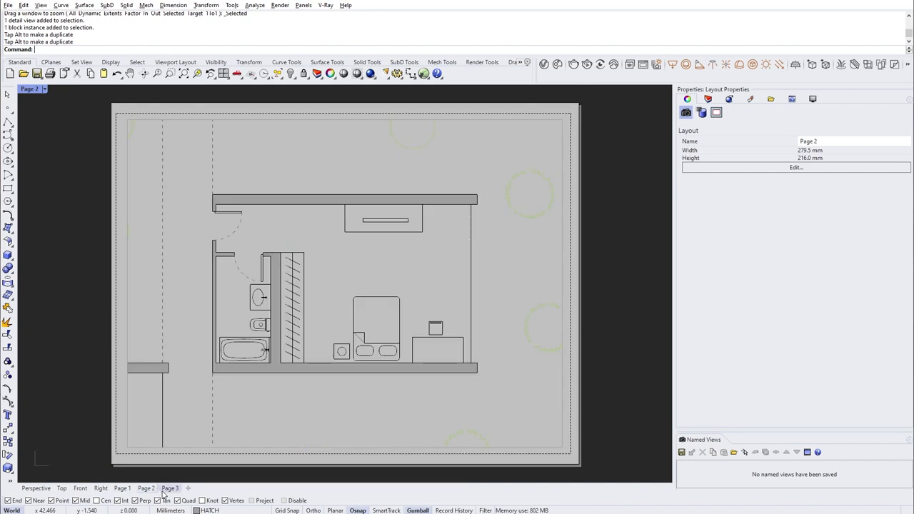
click(170, 488)
key(ctrl+p)
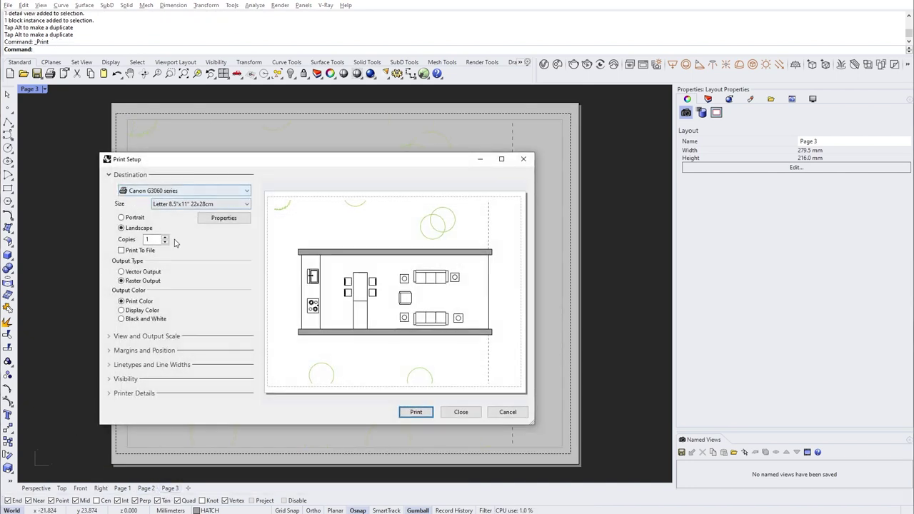
click(110, 336)
scroll(257, 348, down, 1)
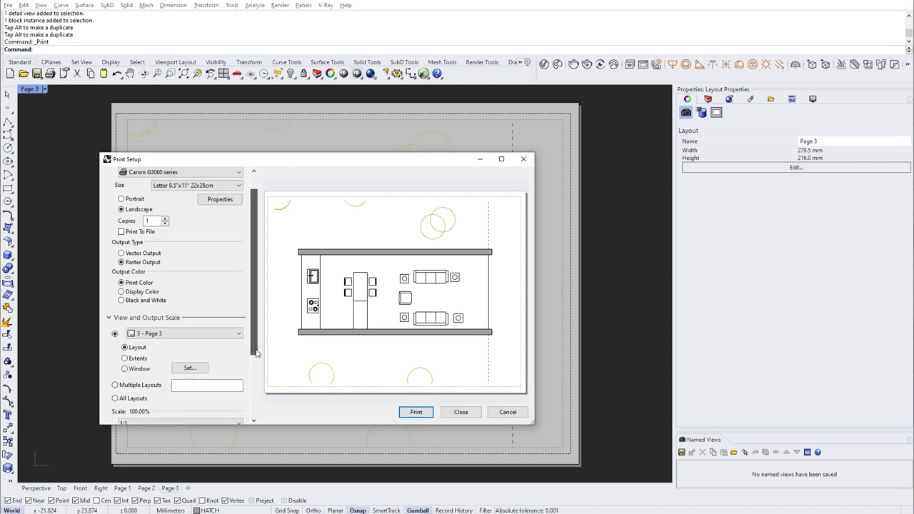
click(197, 377)
text(1-3)
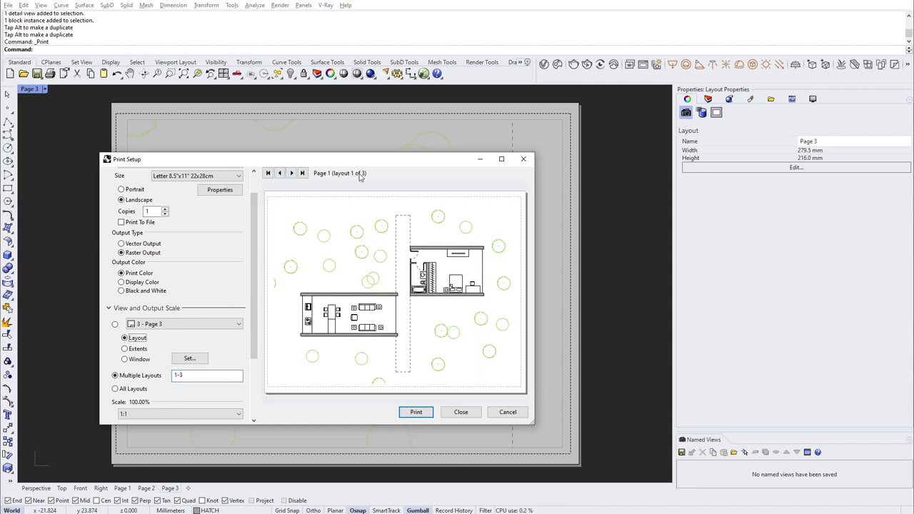
Step: Preview the individual layouts in the print setup and close it without printing
click(291, 172)
click(290, 173)
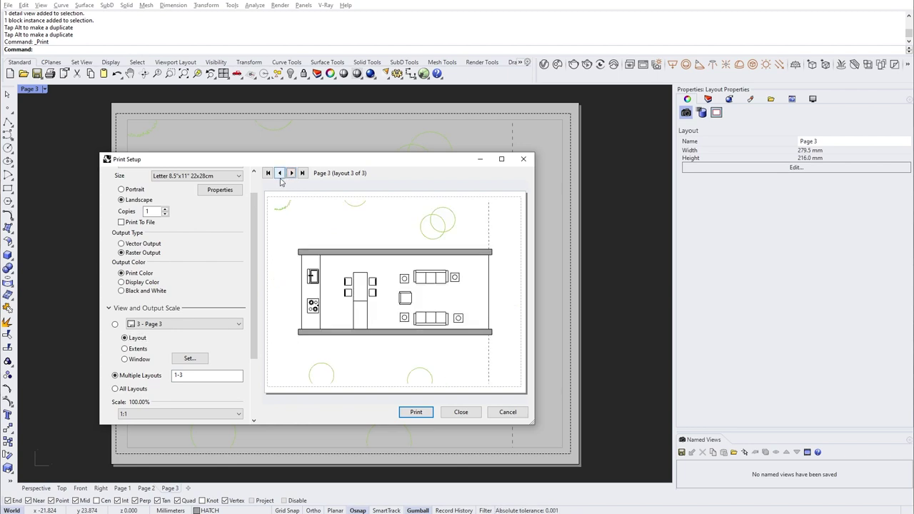
click(279, 174)
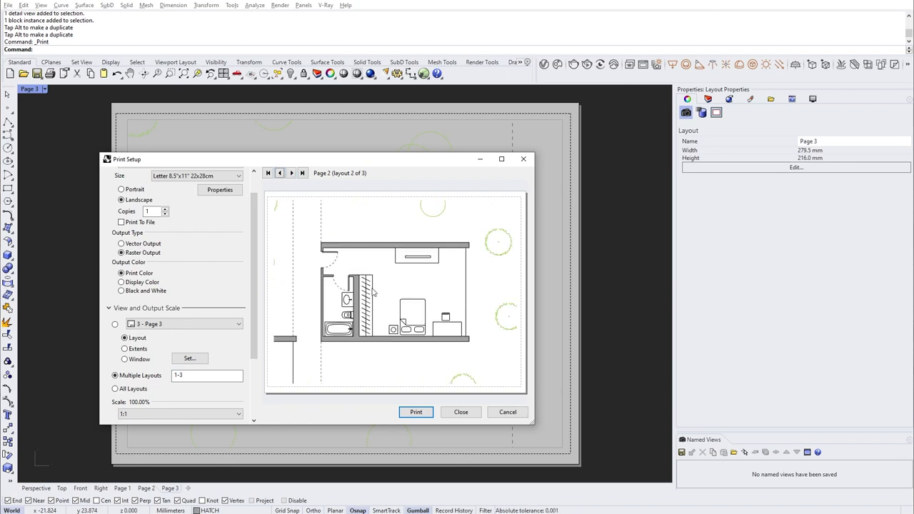
click(460, 413)
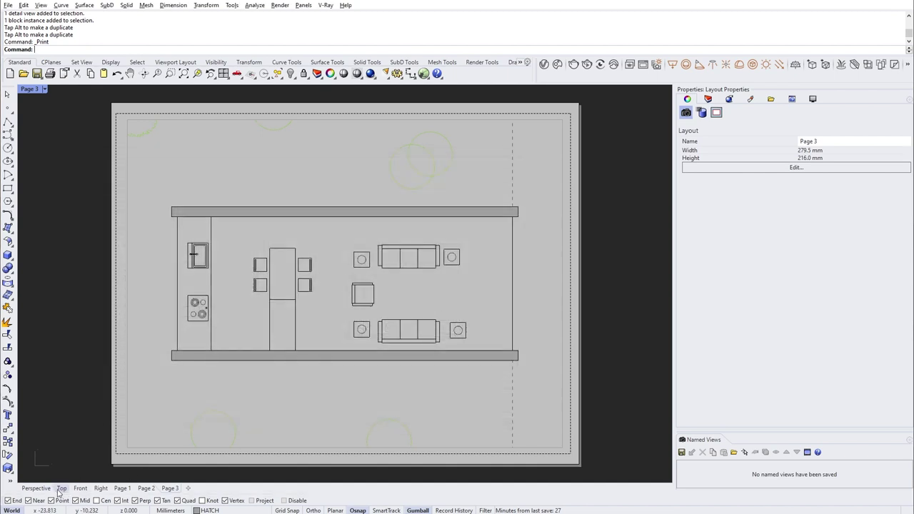
Step: In the Top view, choose the kitchen and living floor region for a boundary hatch enclosed by the walls, glass, counter line and furniture
click(62, 488)
right_drag(248, 361, 324, 350)
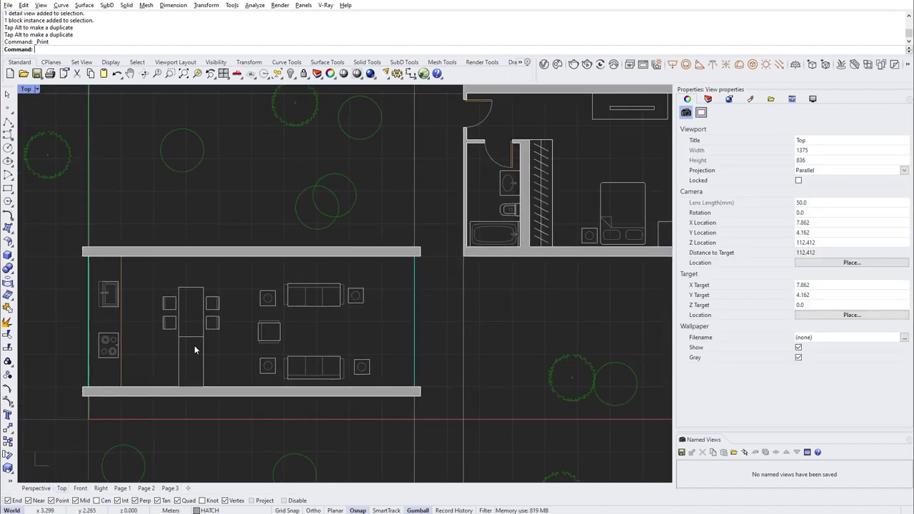
click(122, 376)
shift+click(138, 387)
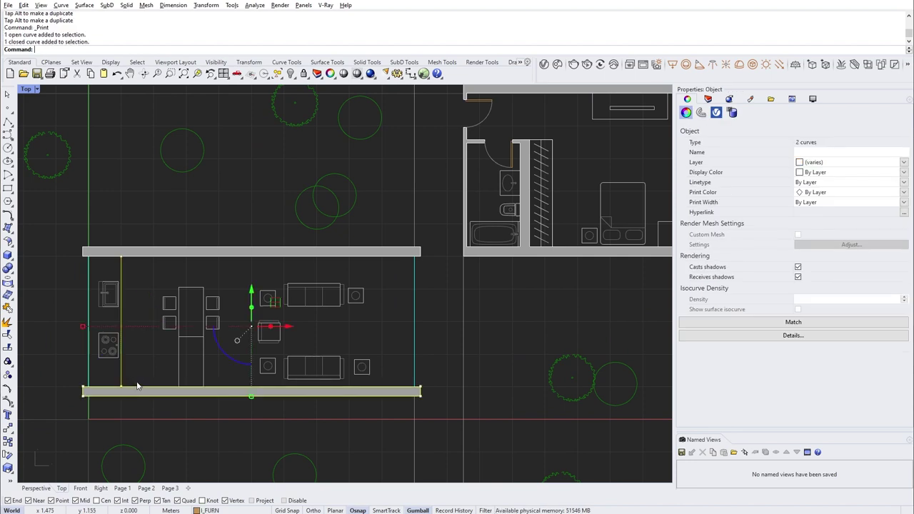
shift+click(330, 286)
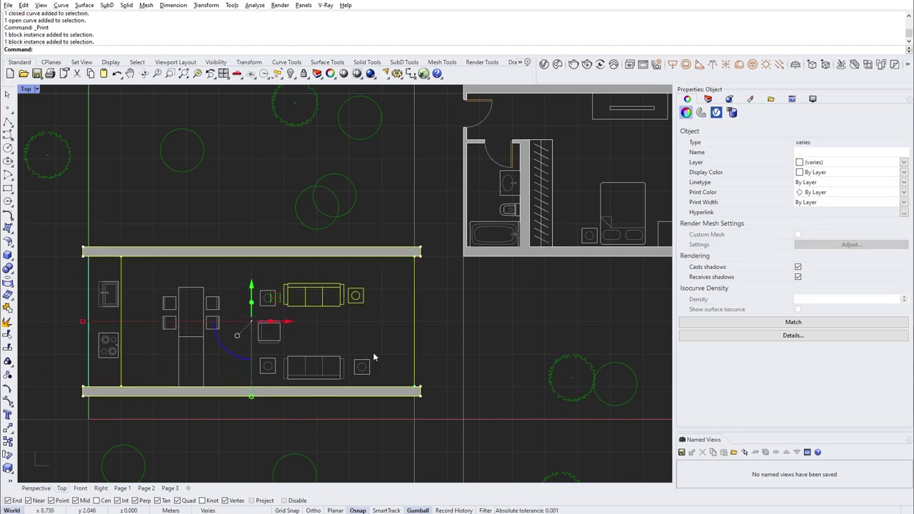
shift+drag(386, 375, 165, 285)
text(Hatch)
key(Return)
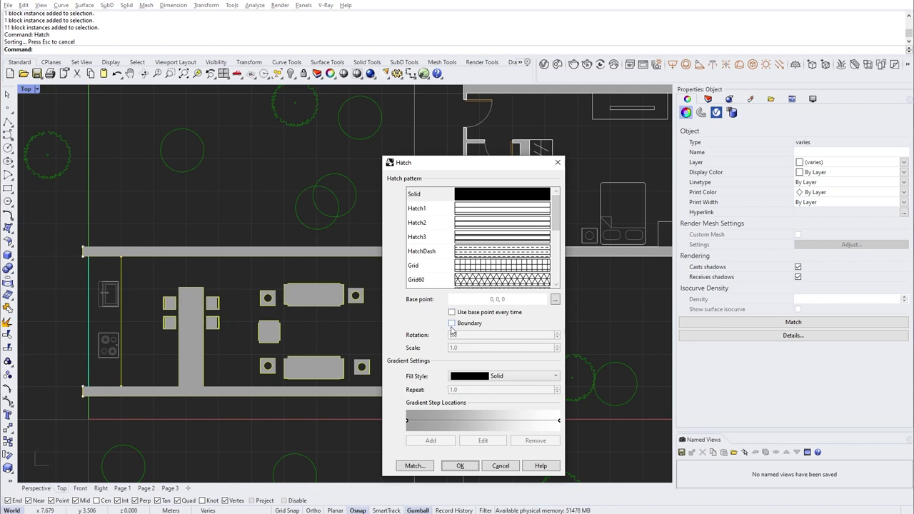
key(Return)
click(361, 336)
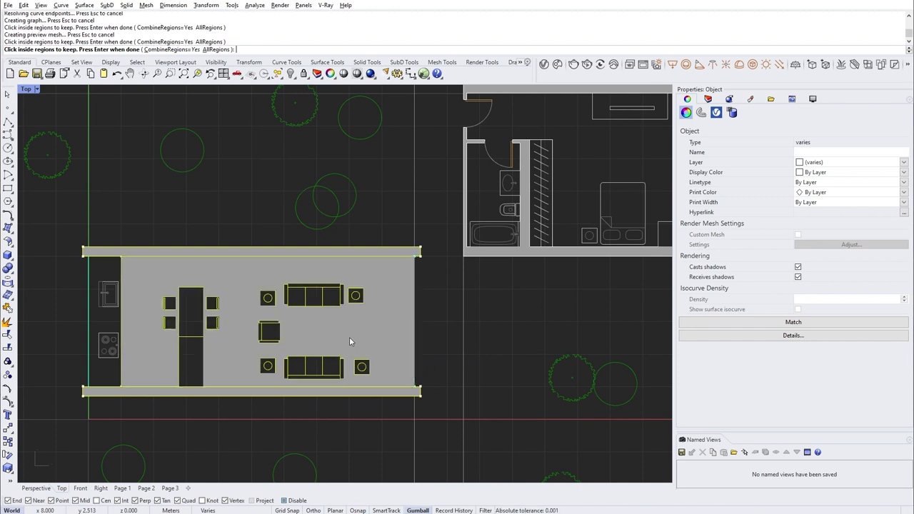
key(Return)
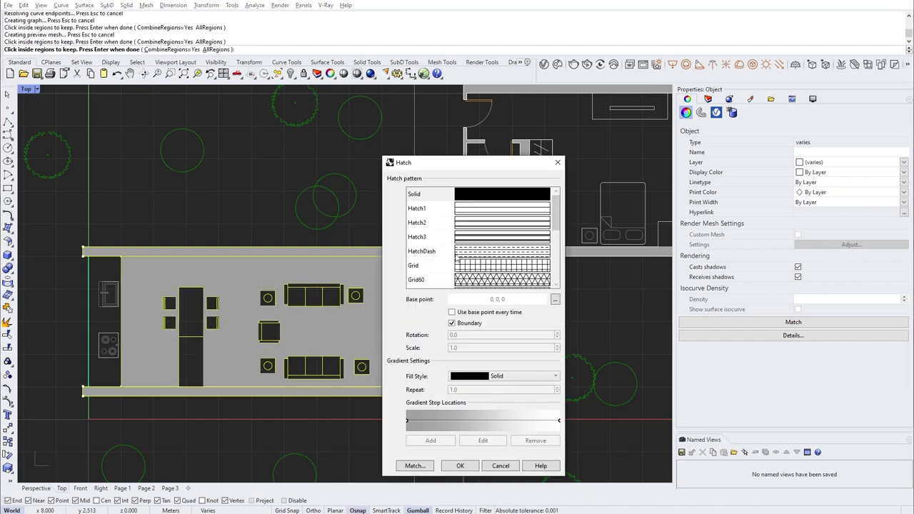
Step: Fill the kitchen and living floor with the Grid hatch pattern
scroll(473, 236, down, 1)
click(473, 222)
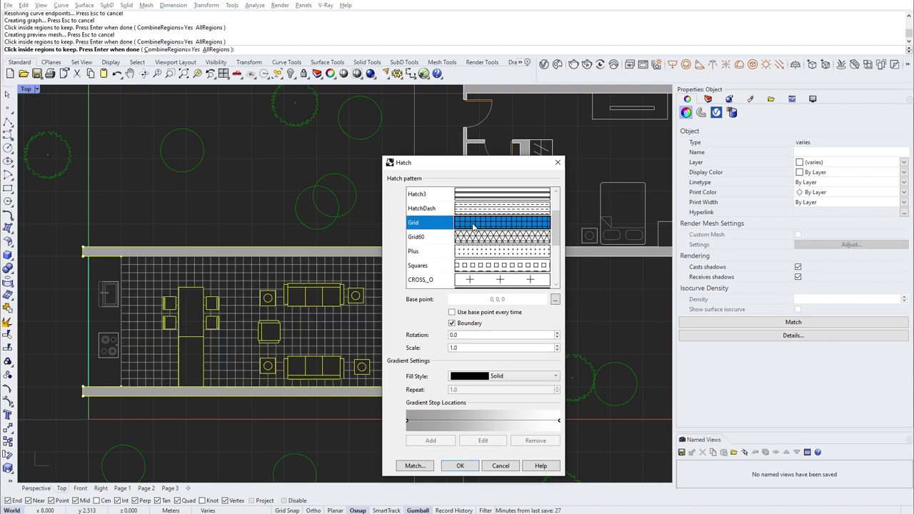
click(459, 466)
click(474, 347)
Step: Close the bathroom door opening in the bedroom building with a straight polyline between the wall ends
right_drag(542, 299, 209, 422)
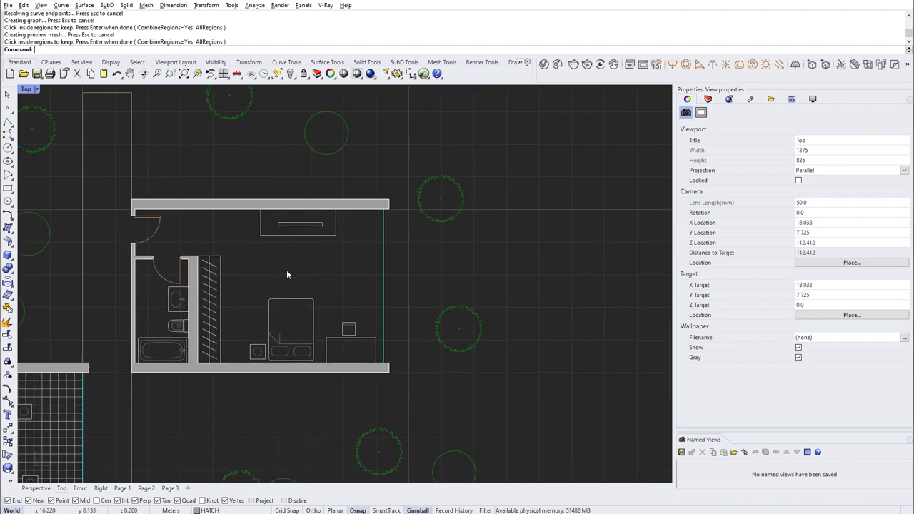
text(p)
key(Return)
click(153, 256)
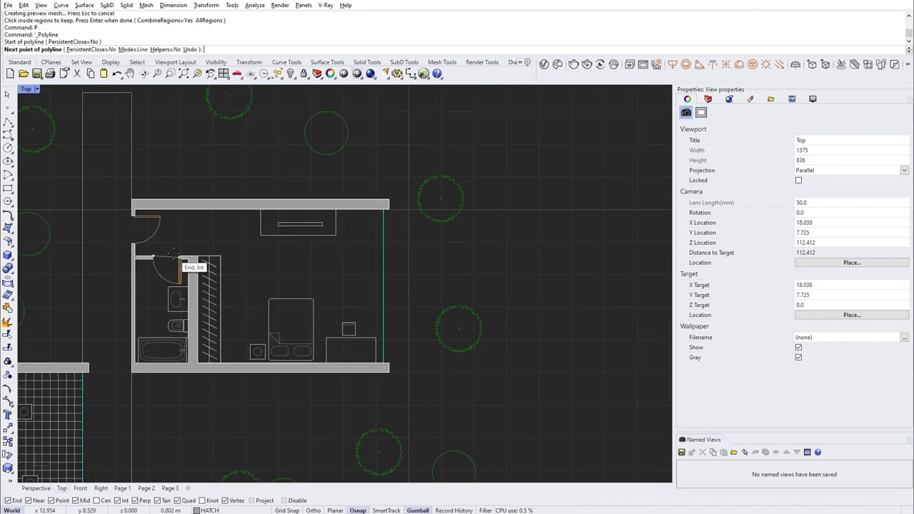
click(180, 255)
key(Return)
Step: Close the bedroom building's entrance door opening with a straight polyline along the outer wall face
text(p)
key(Return)
click(132, 244)
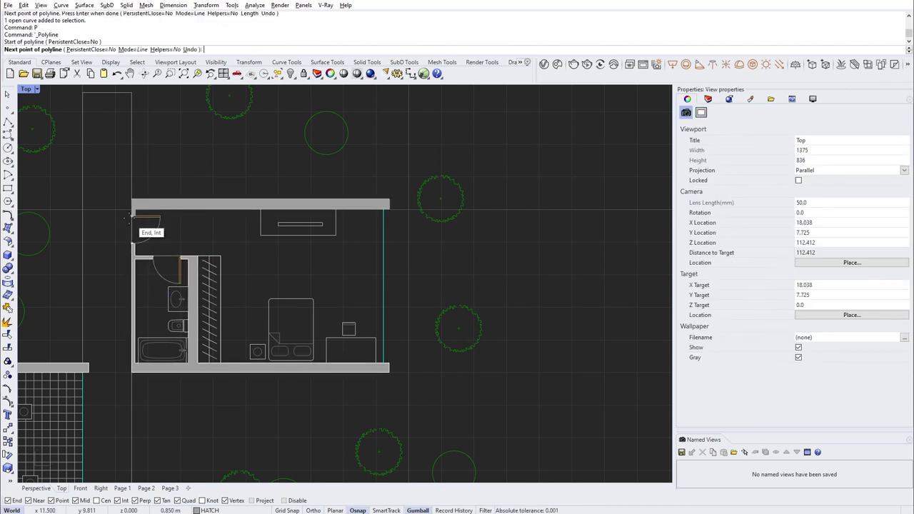
click(132, 216)
key(Return)
Step: Hatch the bedroom floor with the Grid pattern, using the building's outlines and furniture as boundaries but excluding the entrance door
mouse_move(117, 181)
mouse_down()
mouse_move(371, 401)
mouse_move(401, 402)
mouse_up()
ctrl+click(158, 233)
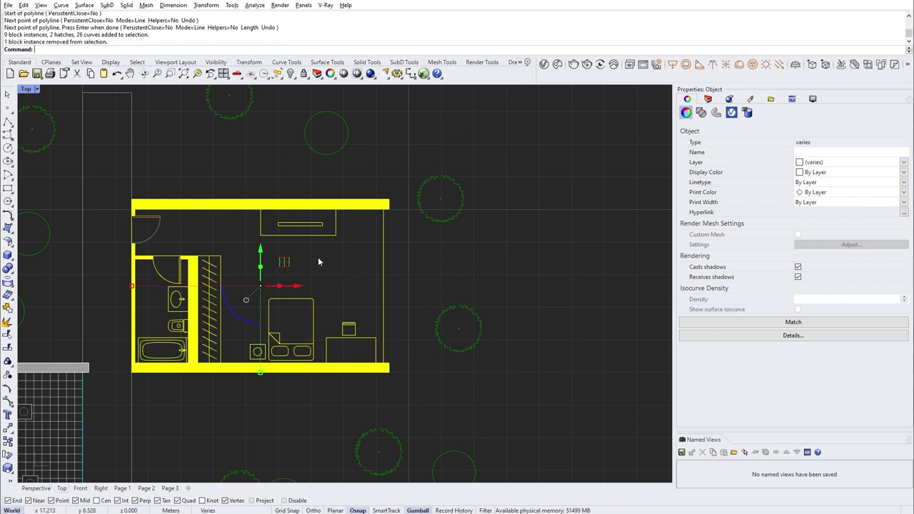
text(atch)
key(Return)
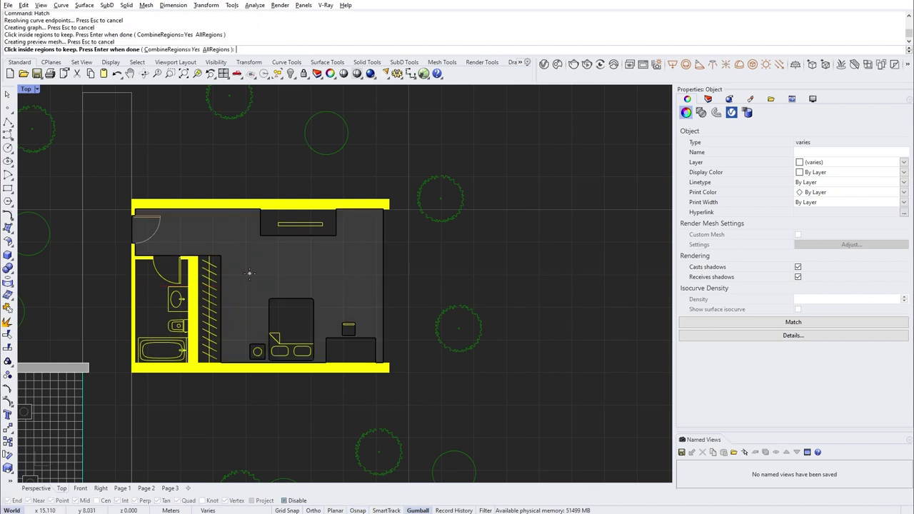
key(Return)
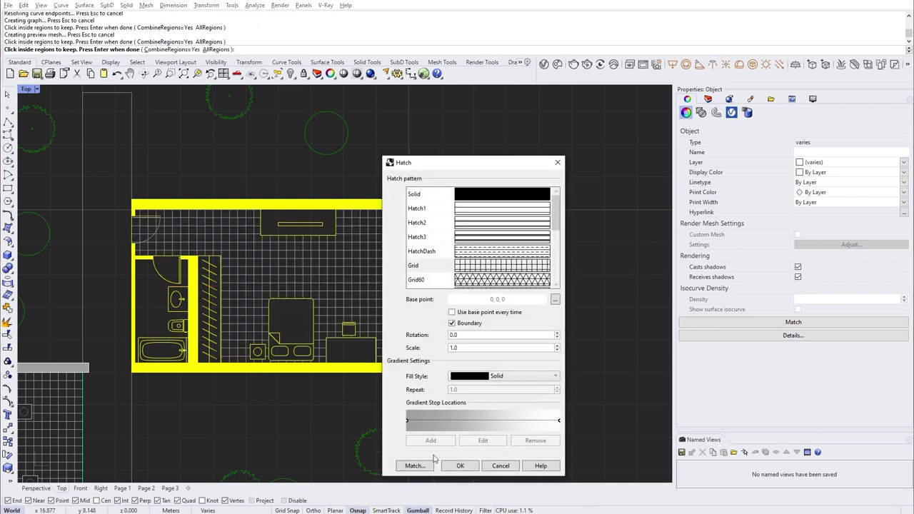
click(459, 466)
Step: Show the layer list and examine the density of the new floor hatches on the first layout page
mouse_move(246, 415)
right_down()
mouse_move(455, 355)
mouse_move(415, 352)
mouse_move(478, 348)
right_up()
click(707, 98)
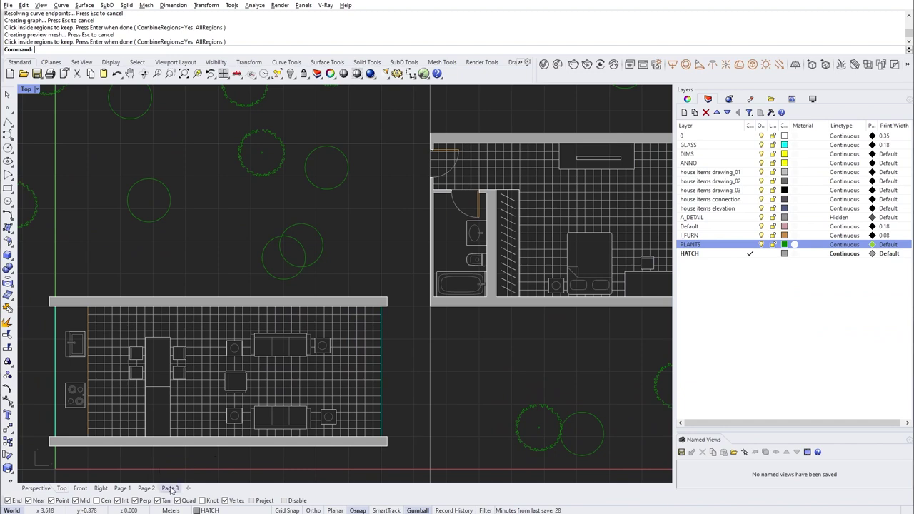
click(122, 489)
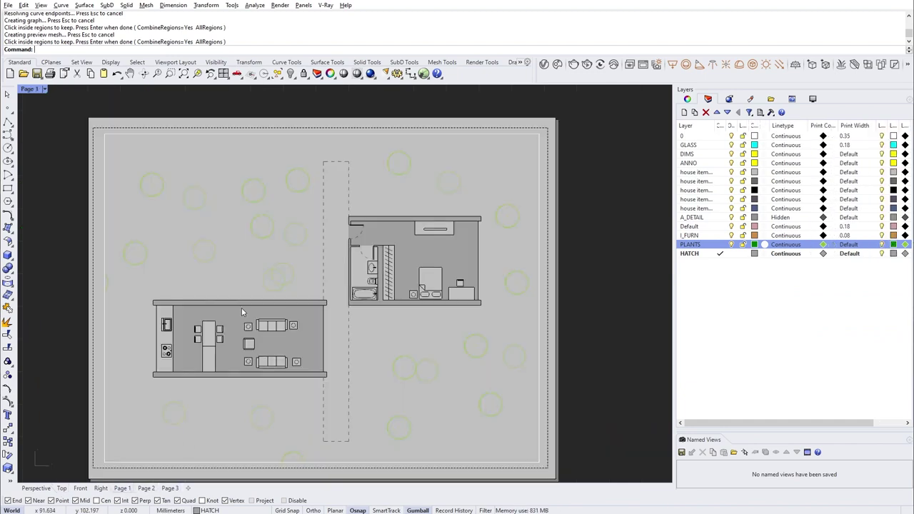
scroll(281, 332, up, 8)
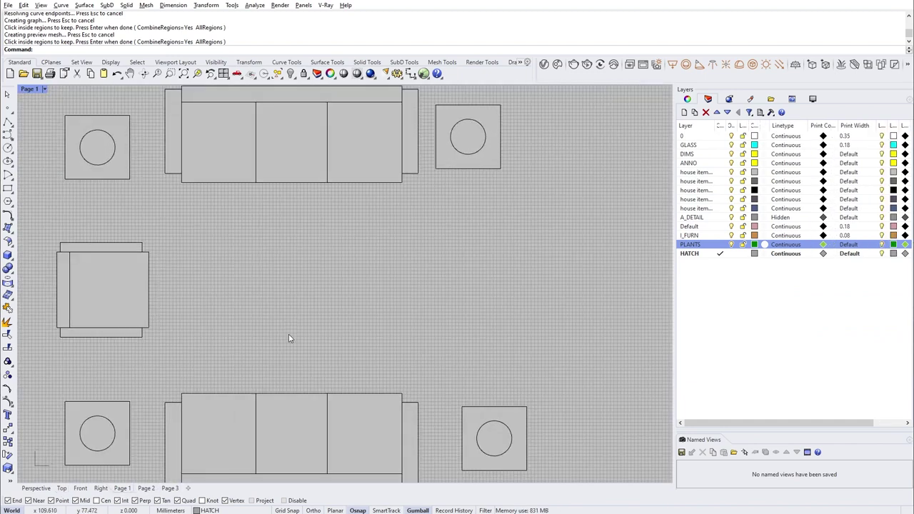
scroll(288, 339, up, 2)
scroll(325, 371, down, 8)
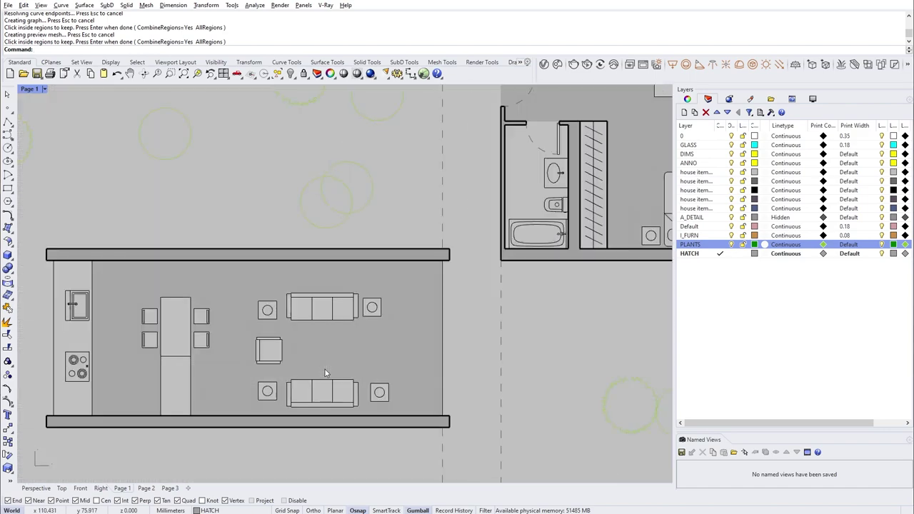
scroll(325, 371, down, 4)
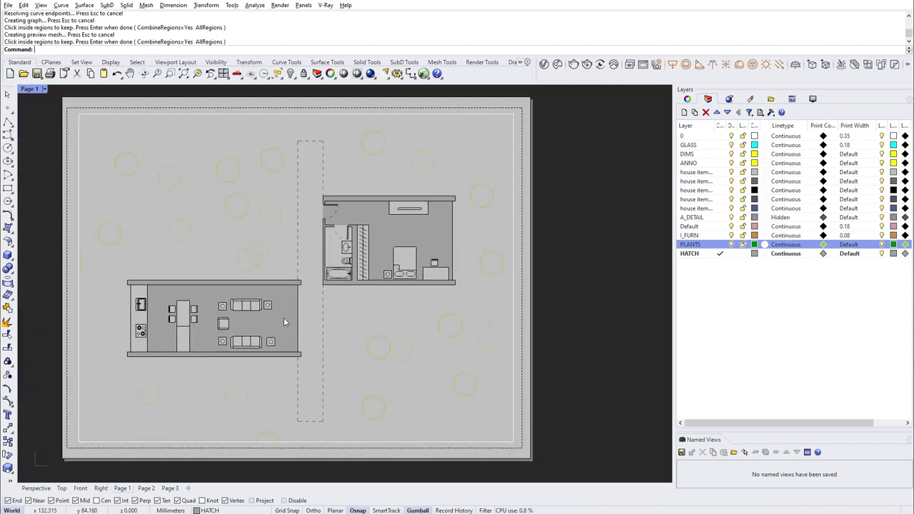
Step: Set the scale of both Grid floor hatches to 10 through the first page's detail and return to the page space
double_click(284, 321)
click(287, 330)
shift+click(392, 241)
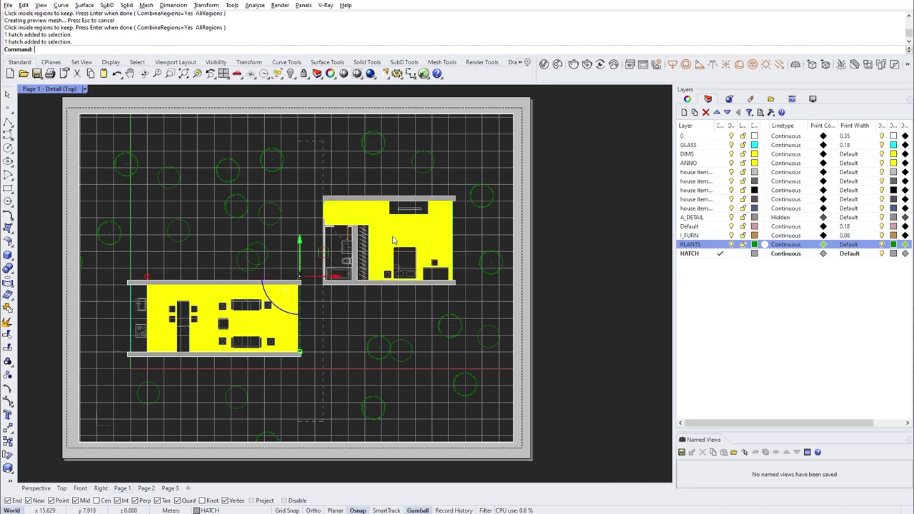
click(687, 98)
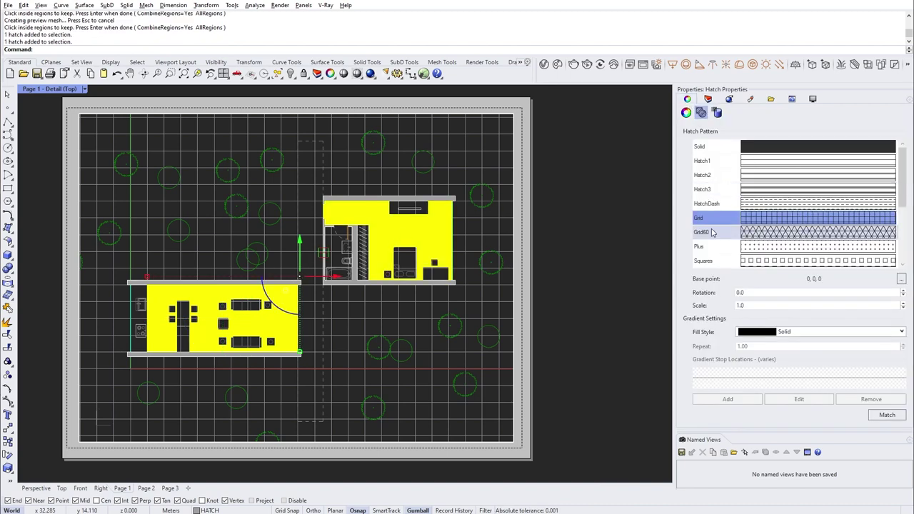
click(752, 306)
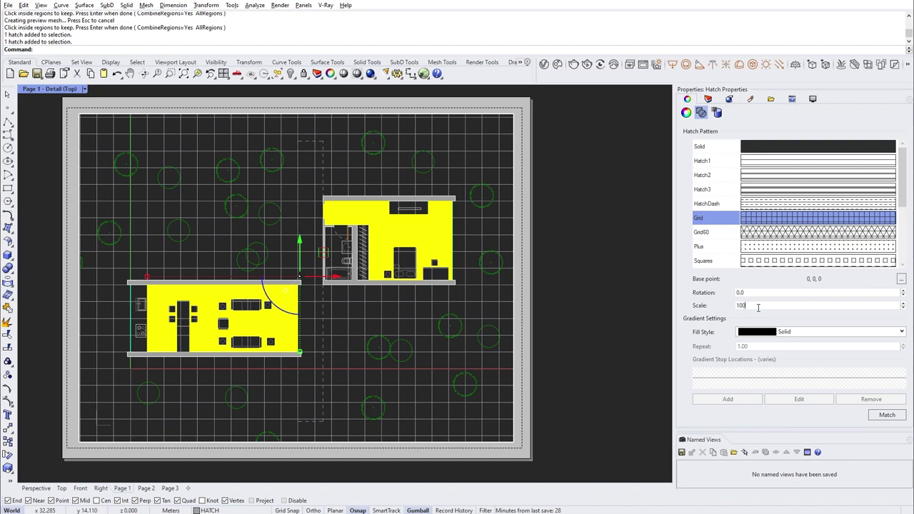
text(10)
key(Return)
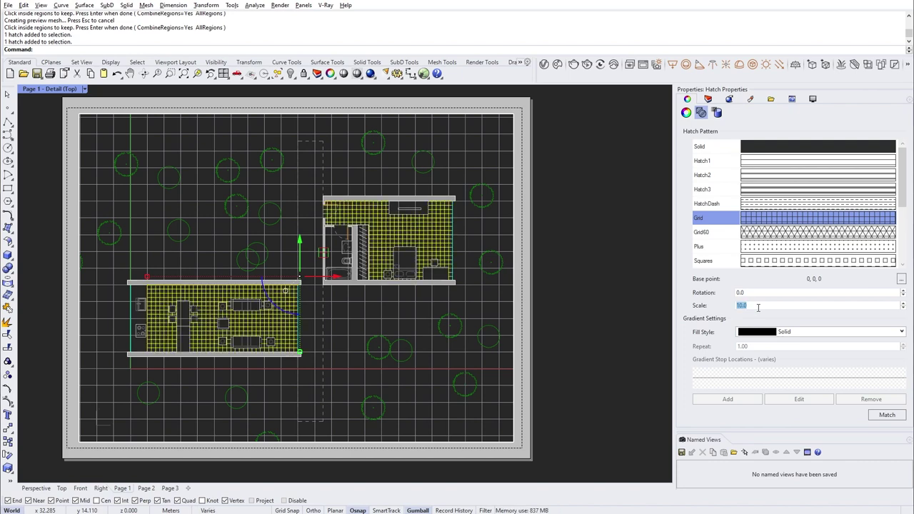
double_click(619, 344)
scroll(245, 332, up, 5)
scroll(262, 343, down, 4)
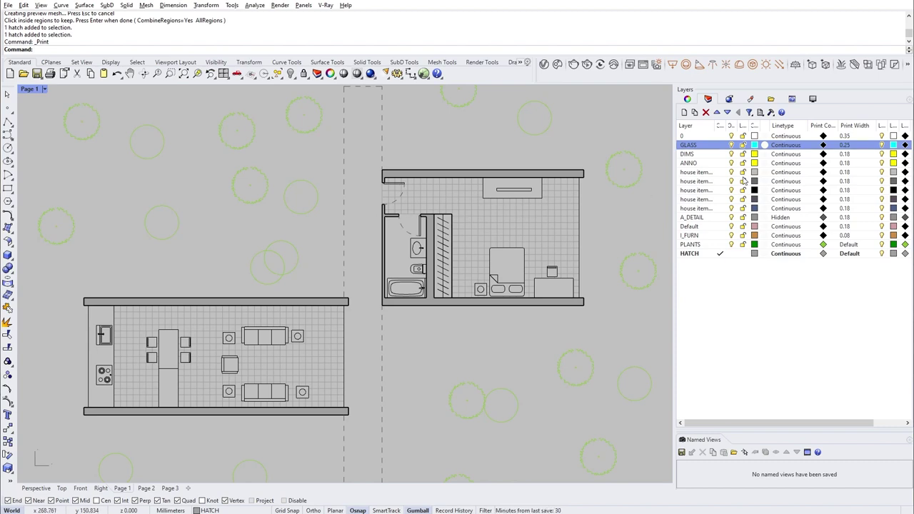
Step: Review the linetypes available for the A_DETAIL layer and cancel the selection
click(700, 218)
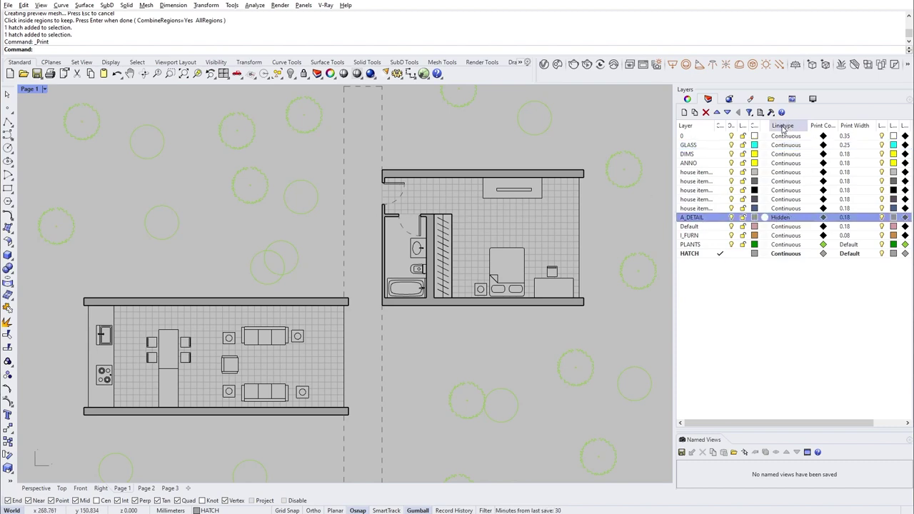
click(781, 218)
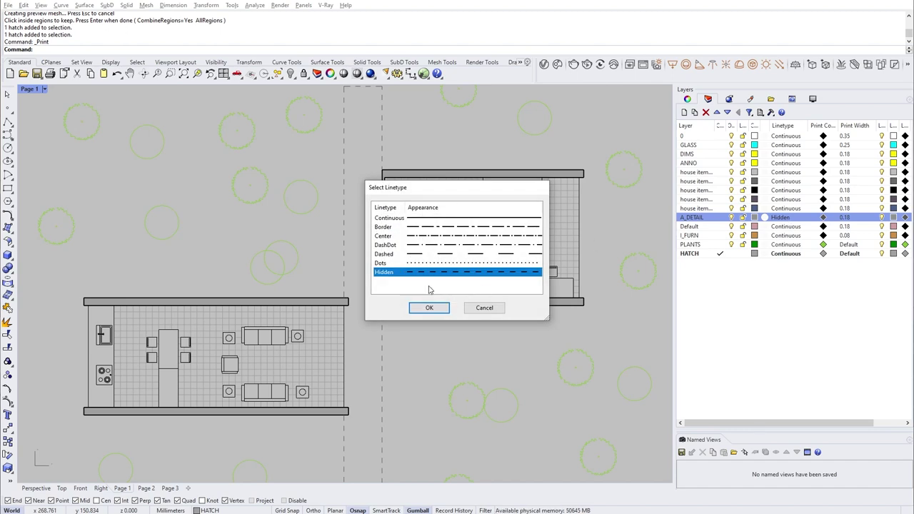
click(496, 286)
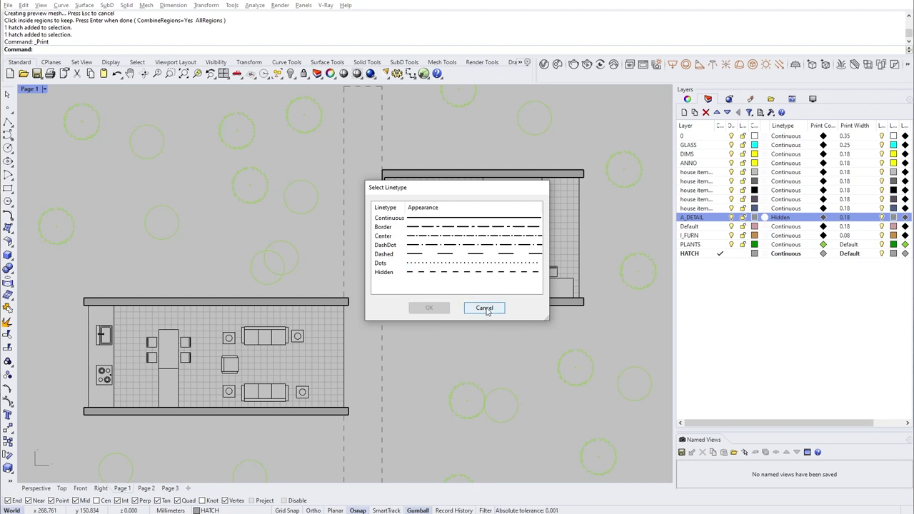
click(485, 309)
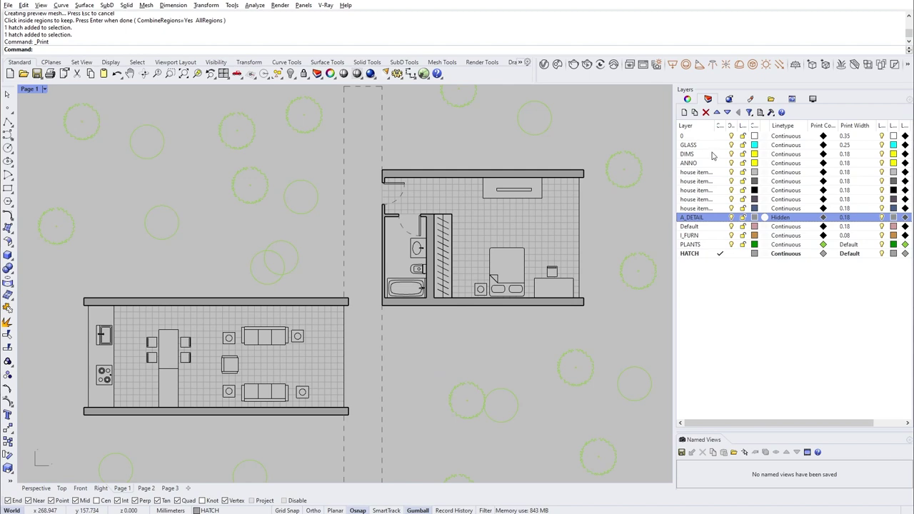
Step: Set the print width of the PLANTS layer to 0.18 mm
click(688, 146)
click(690, 201)
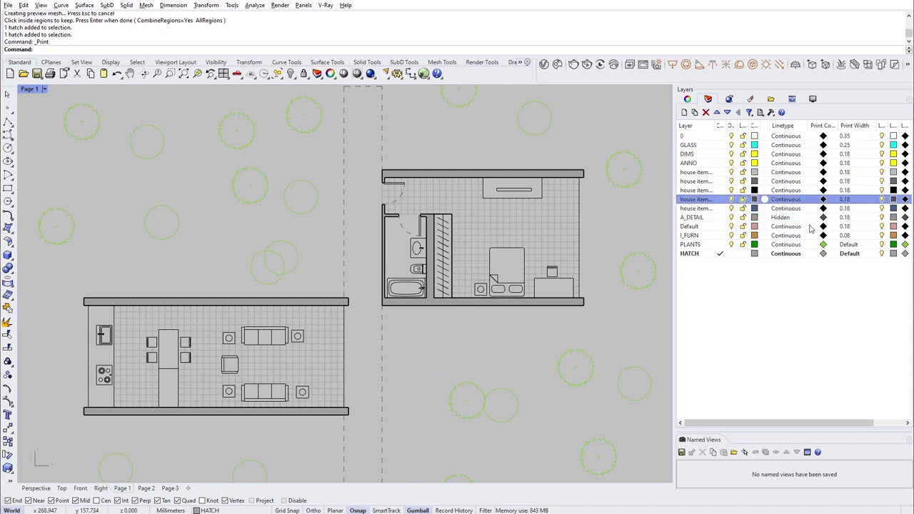
click(691, 255)
click(696, 245)
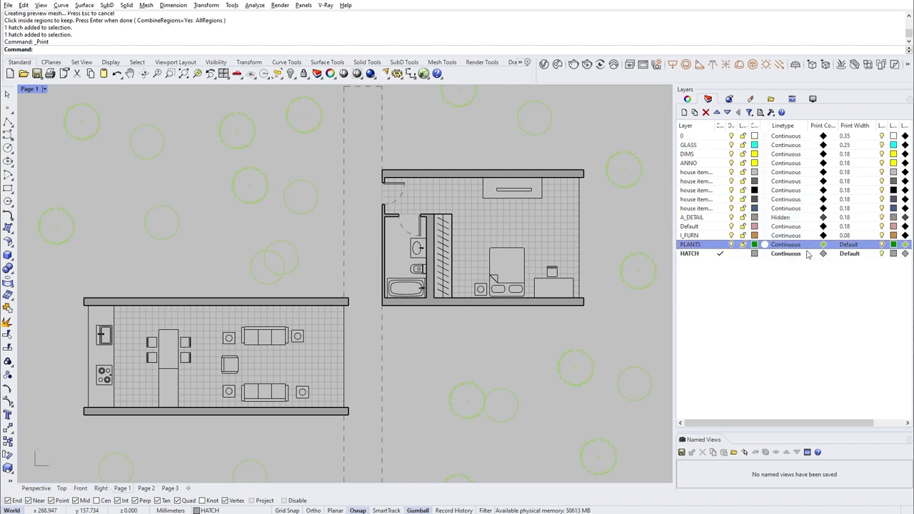
click(847, 245)
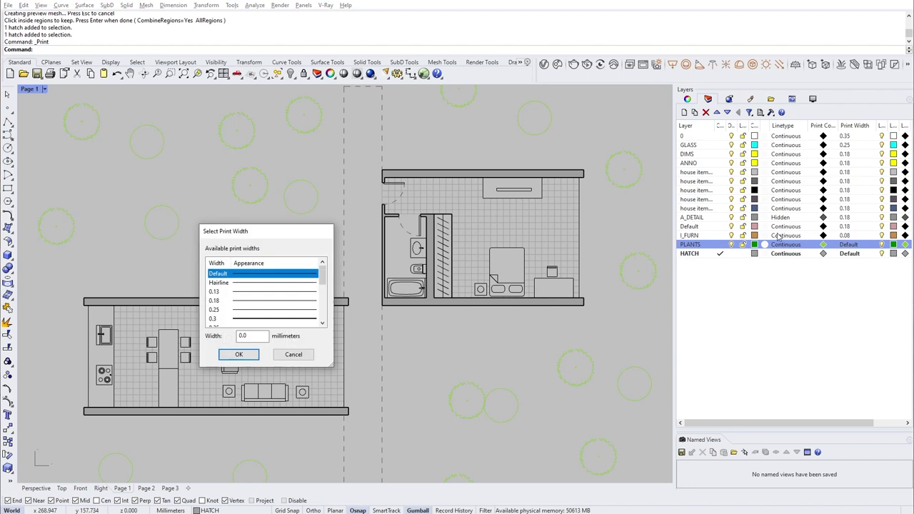
double_click(257, 300)
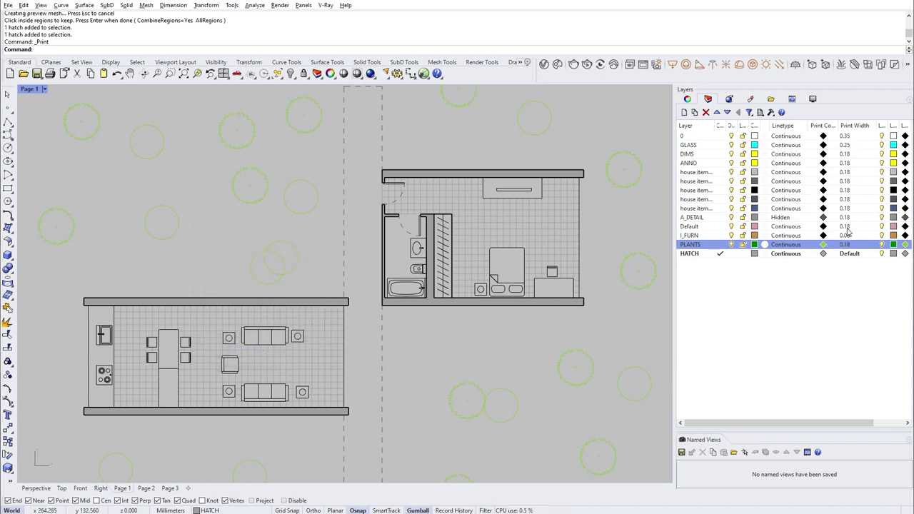
Step: Open the print setup for the layout pages and specify layouts 1-3 under the multiple layouts option
key(ctrl+p)
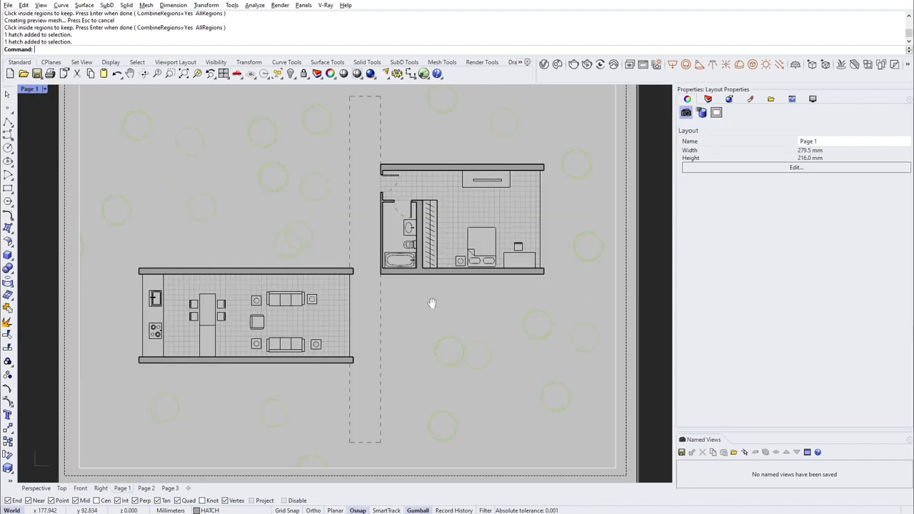
right_drag(430, 299, 428, 319)
scroll(428, 323, down, 2)
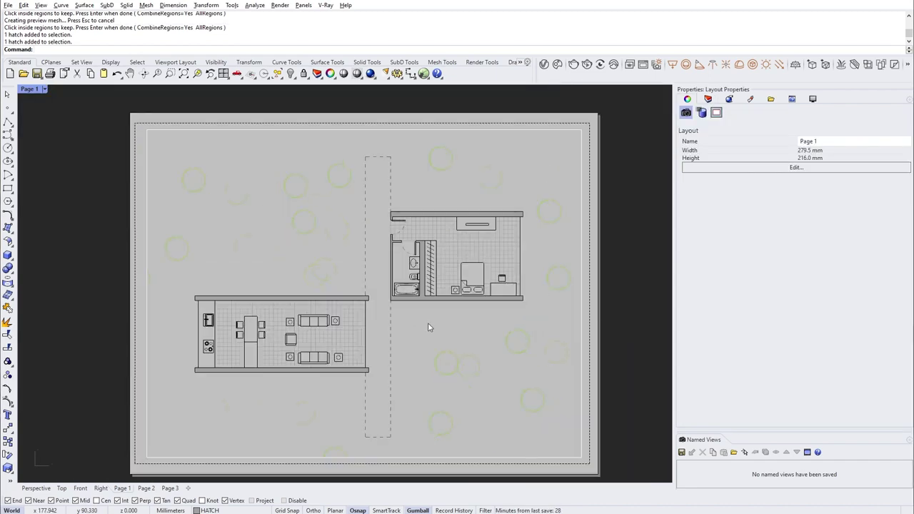
key(ctrl+p)
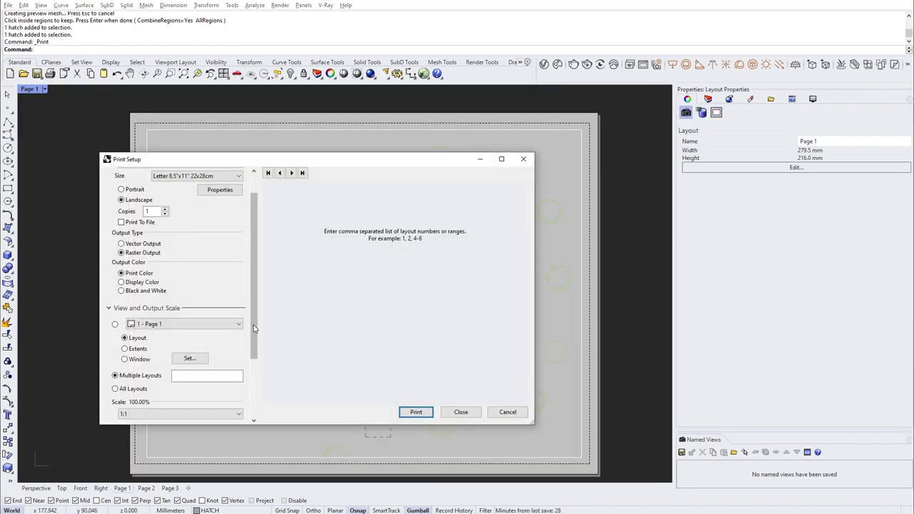
drag(253, 346, 255, 357)
click(218, 357)
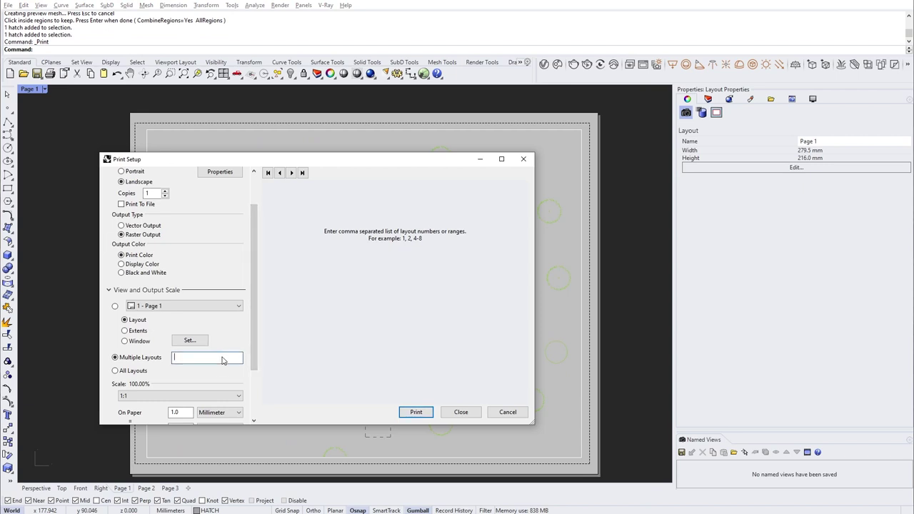
text(1-3)
key(Tab)
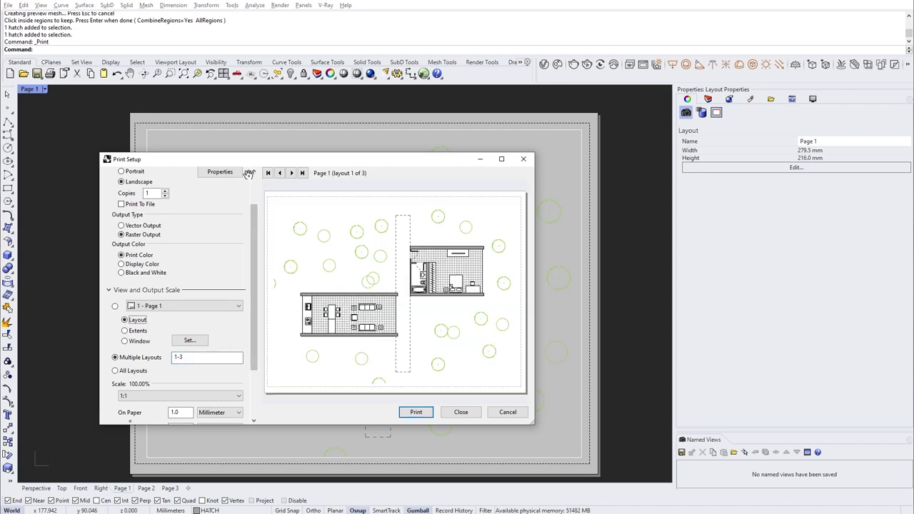
Step: Change the print destination from the physical printer to a PDF printer and output the three layouts
click(256, 193)
click(207, 191)
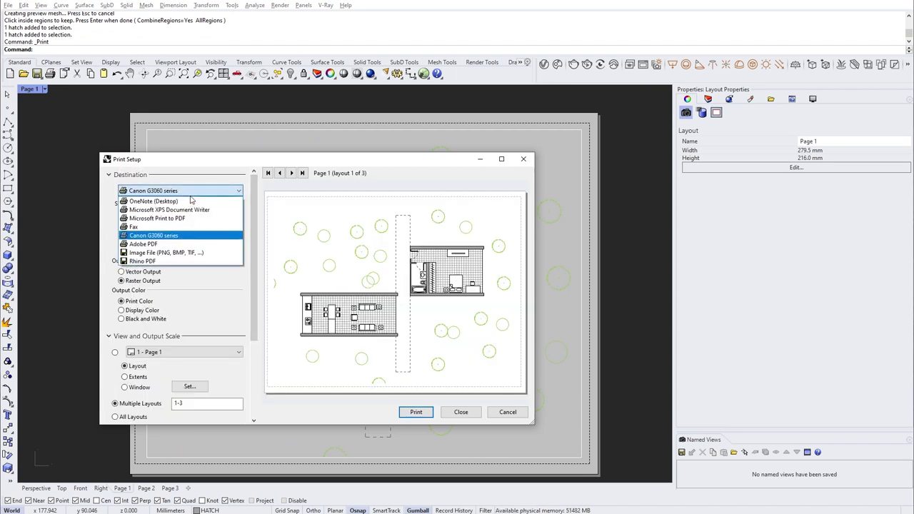
click(168, 222)
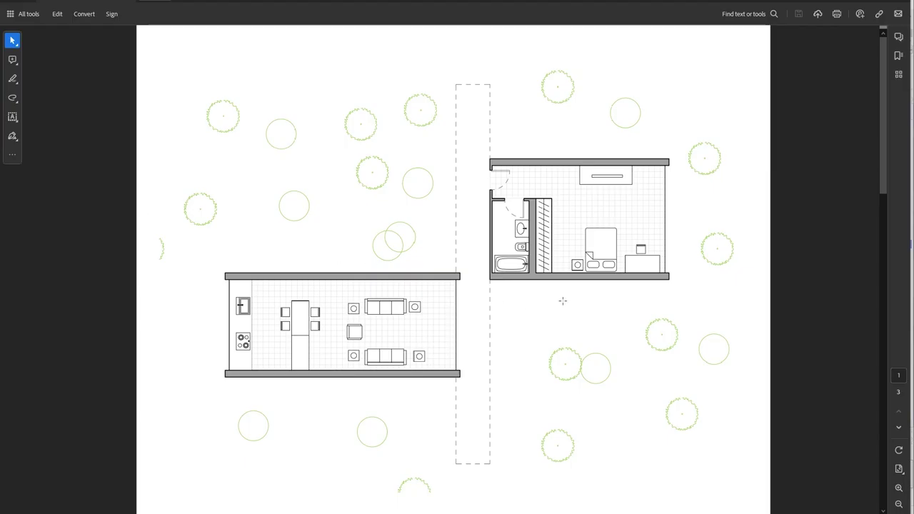
Step: Switch to Acrobat and examine the line weights, wall hatches and floor grids of both buildings on the PDF's first page
ctrl+scroll(456, 283, up, 4)
ctrl+scroll(456, 283, up, 2)
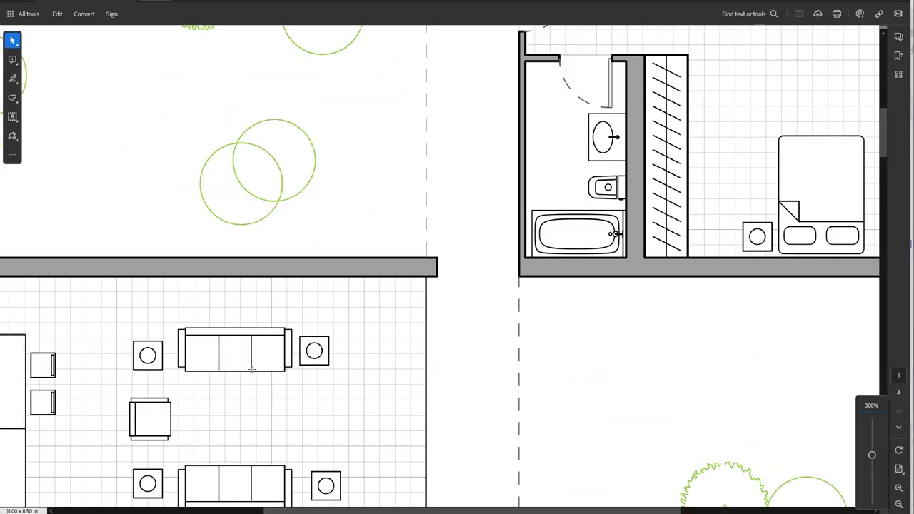
scroll(286, 335, left, 5)
scroll(267, 321, down, 2)
scroll(274, 324, down, 1)
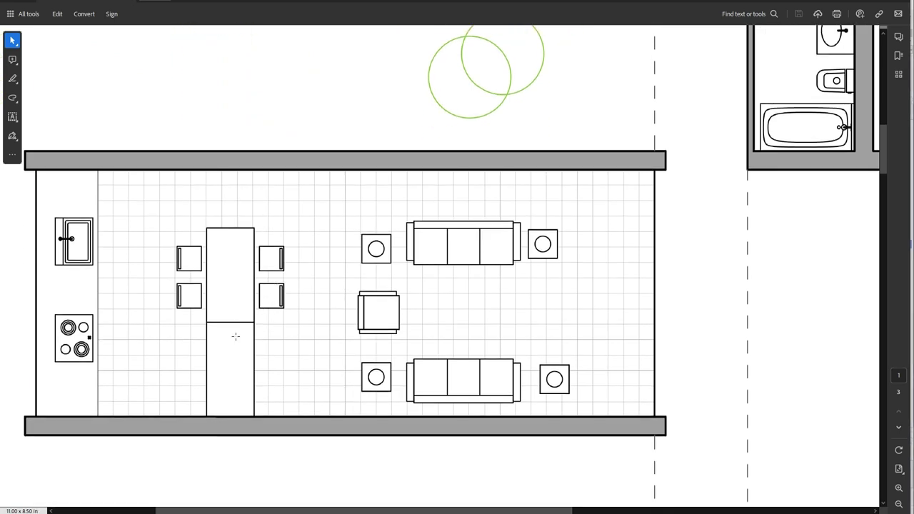
scroll(237, 340, right, 1)
scroll(299, 338, right, 20)
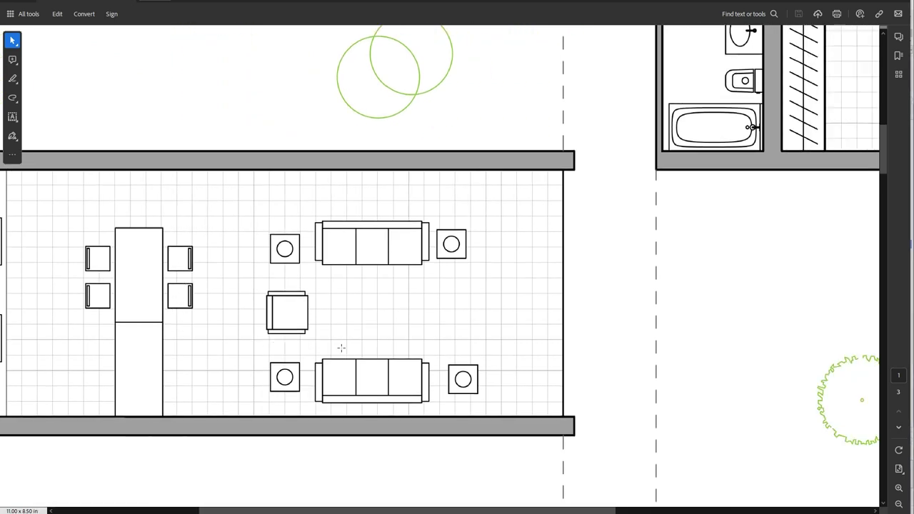
scroll(560, 334, up, 6)
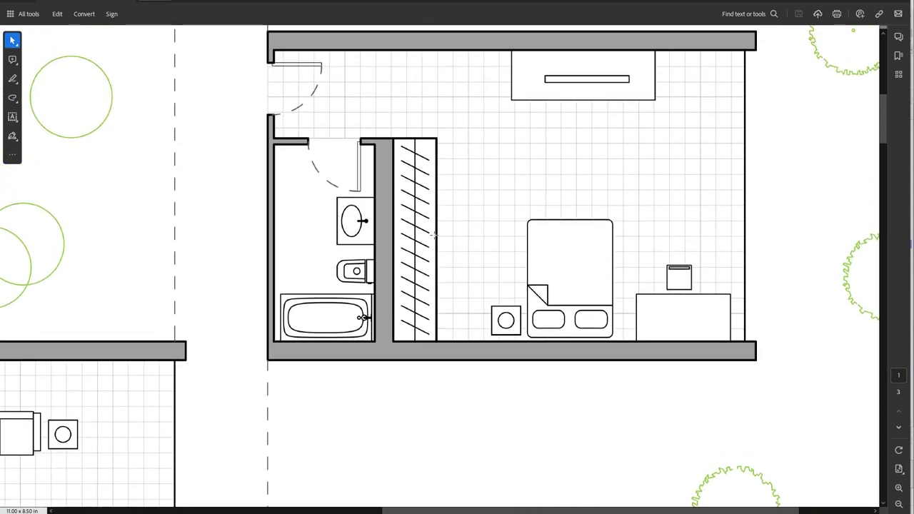
scroll(508, 211, down, 1)
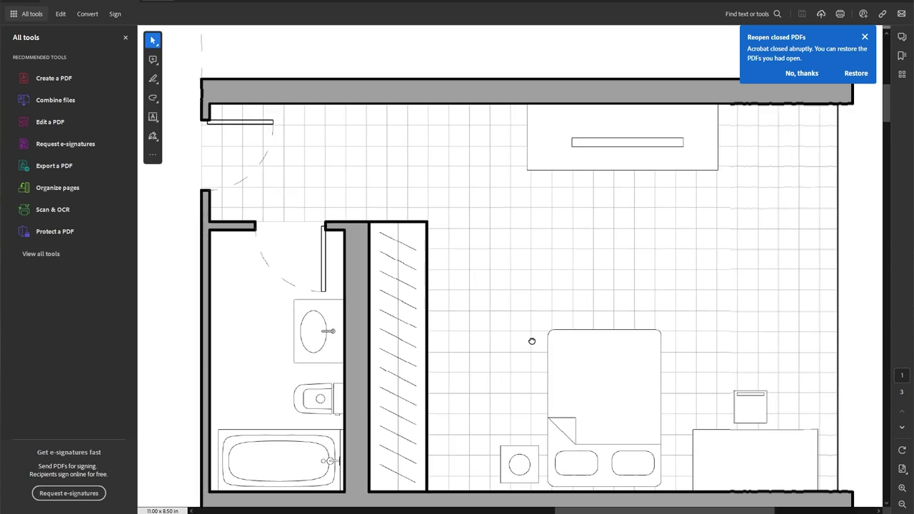
Step: Dismiss the reopen-PDFs notice, close the tools pane and examine the furniture and floor grid lines in the bedroom building
middle_drag(532, 341, 479, 307)
scroll(489, 280, down, 1)
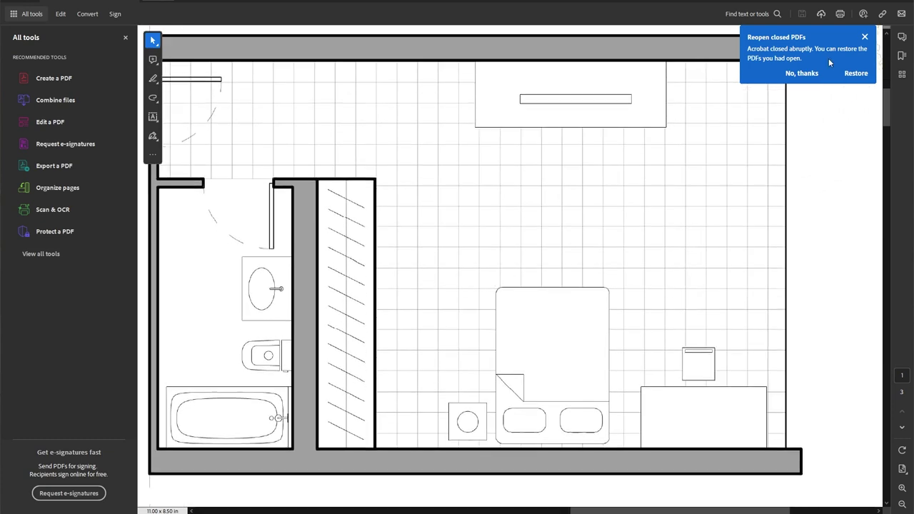
click(864, 37)
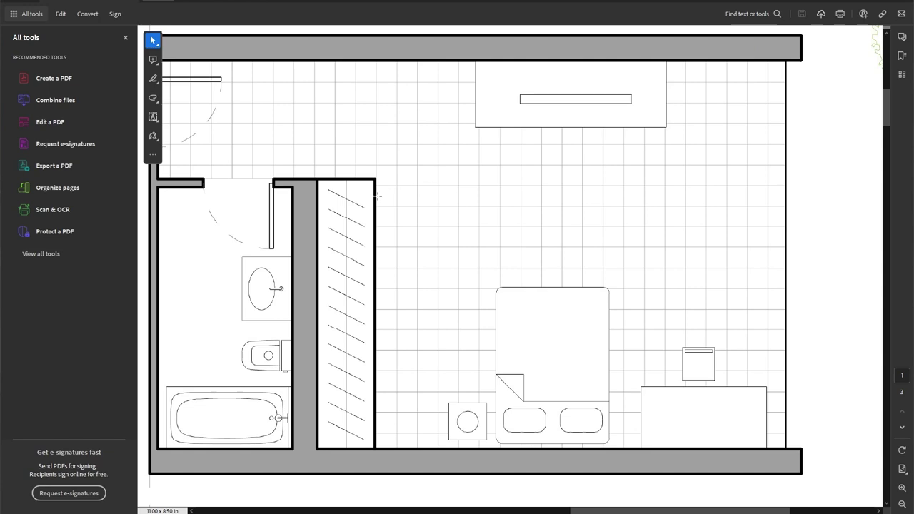
middle_drag(348, 203, 389, 217)
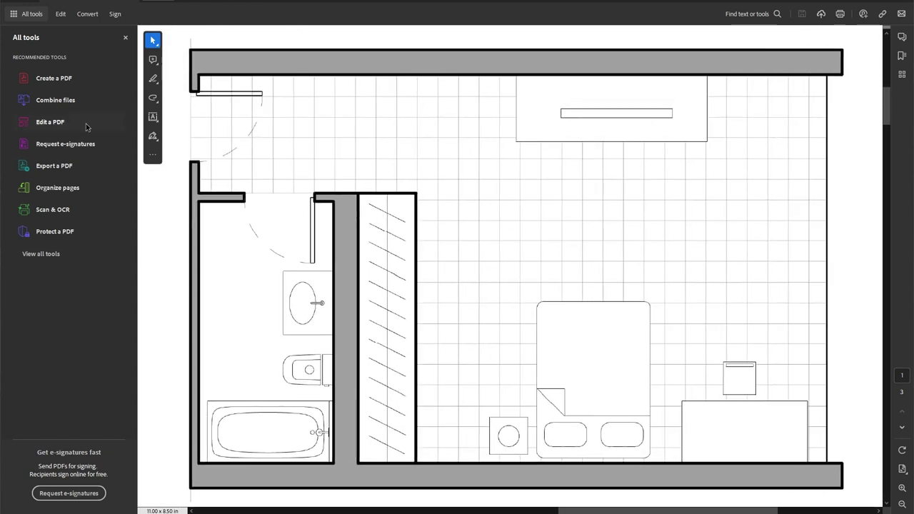
click(125, 37)
scroll(429, 299, down, 1)
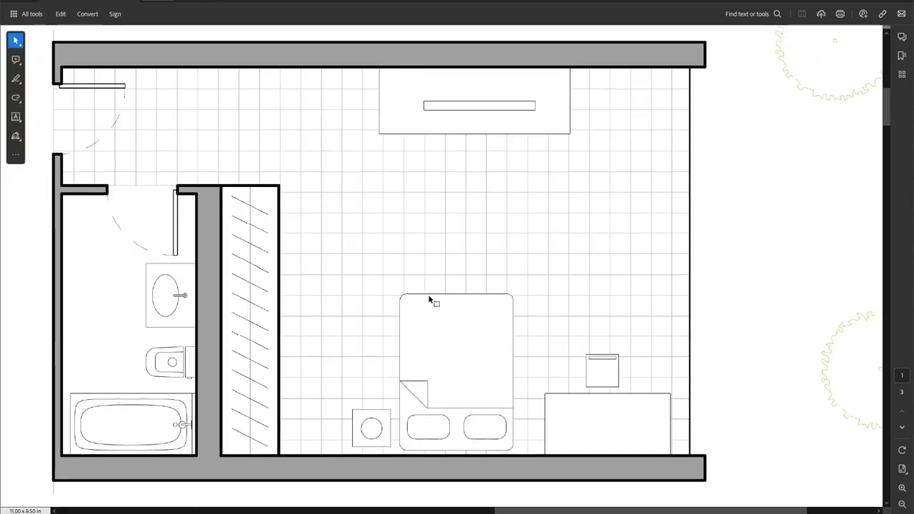